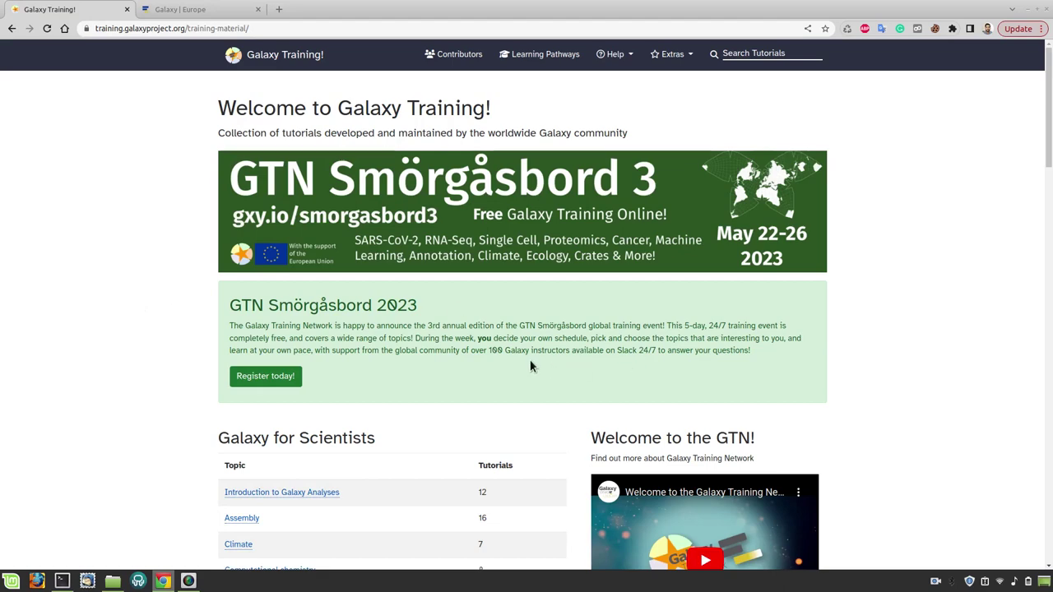
{"action": "scroll", "coordinate": [530, 362], "scroll_direction": "down", "scroll_amount": 2}
{"action": "scroll", "coordinate": [531, 362], "scroll_direction": "up", "scroll_amount": 2}
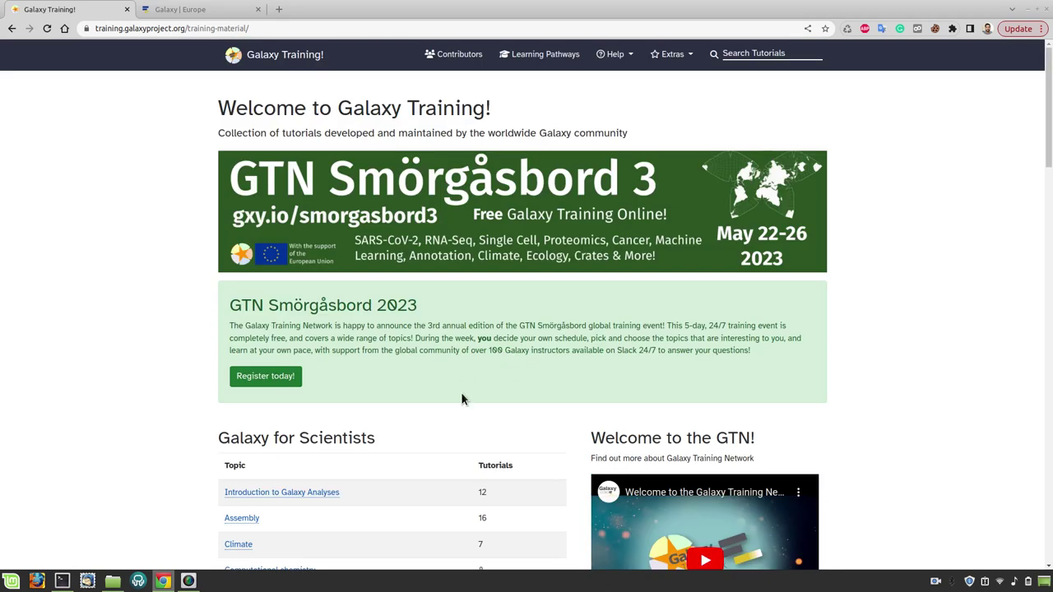
{"action": "scroll", "coordinate": [462, 399], "scroll_direction": "down", "scroll_amount": 4}
{"action": "scroll", "coordinate": [8, 209], "scroll_direction": "up", "scroll_amount": 4}
Switch to the Galaxy Europe server, open its embedded Galaxy Training materials, and enter the Single Cell topic
{"action": "left_click", "coordinate": [183, 10]}
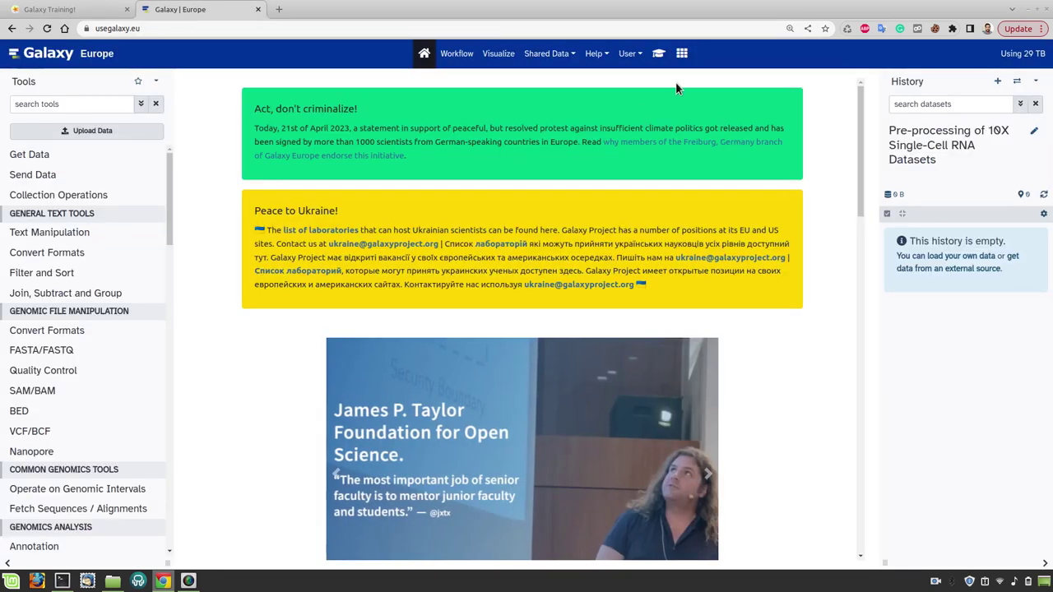
{"action": "left_click", "coordinate": [658, 56]}
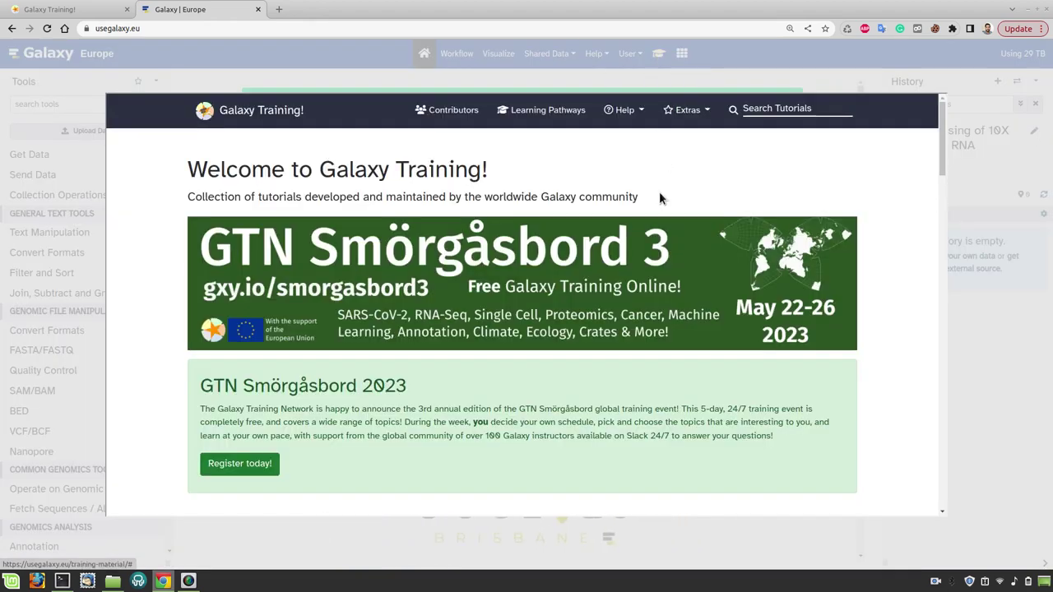
{"action": "scroll", "coordinate": [473, 212], "scroll_direction": "down", "scroll_amount": 8}
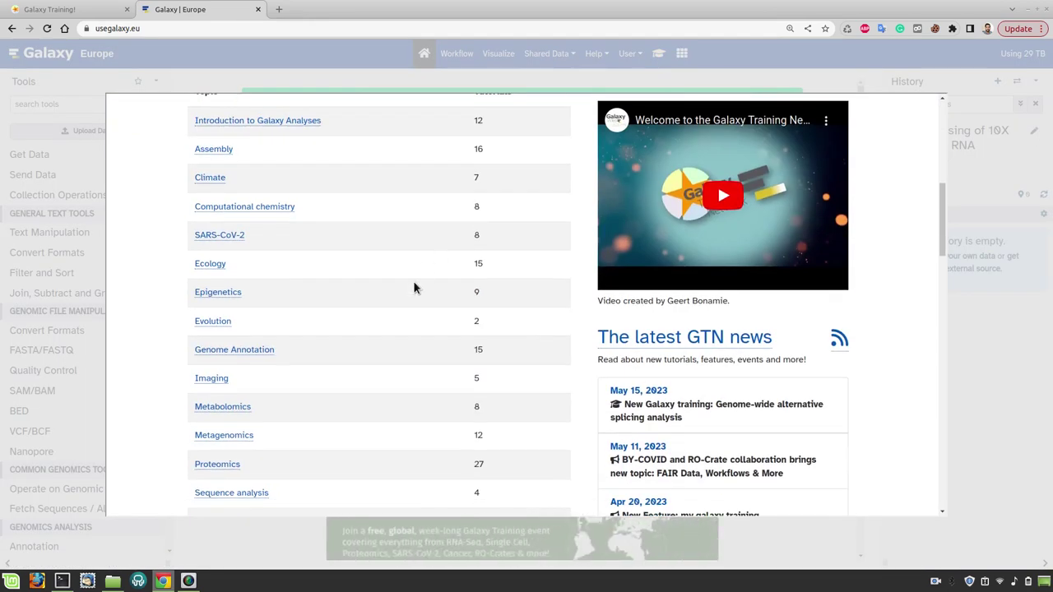
{"action": "scroll", "coordinate": [414, 284], "scroll_direction": "up", "scroll_amount": 10}
{"action": "scroll", "coordinate": [416, 284], "scroll_direction": "down", "scroll_amount": 10}
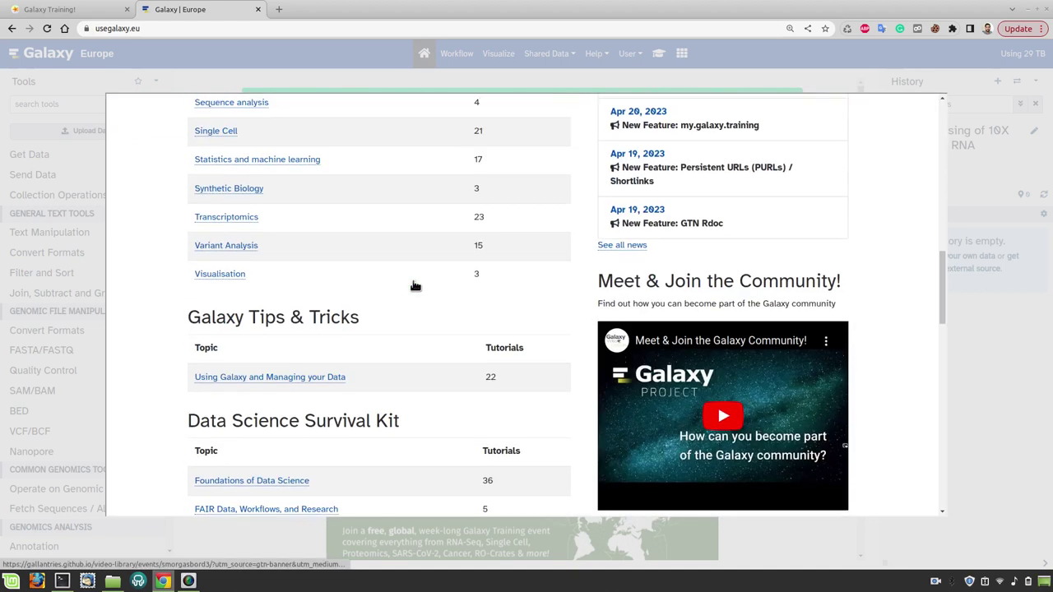
{"action": "scroll", "coordinate": [414, 287], "scroll_direction": "up", "scroll_amount": 1}
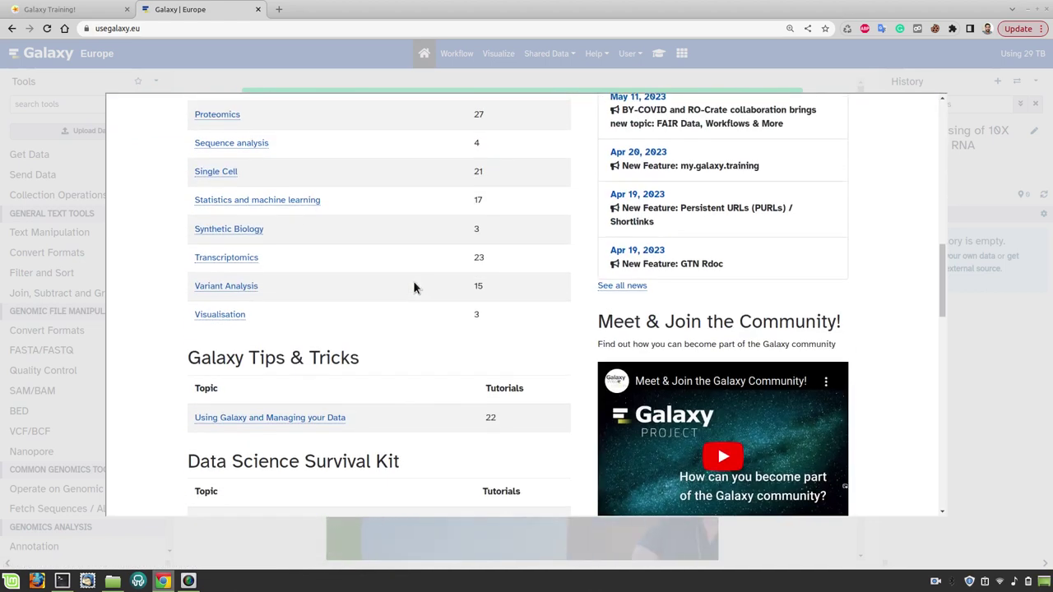
{"action": "left_click", "coordinate": [219, 173]}
Open the tutorial "Pre-processing of 10X Single-Cell RNA Datasets" from the Single Cell lesson list
{"action": "scroll", "coordinate": [421, 237], "scroll_direction": "down", "scroll_amount": 10}
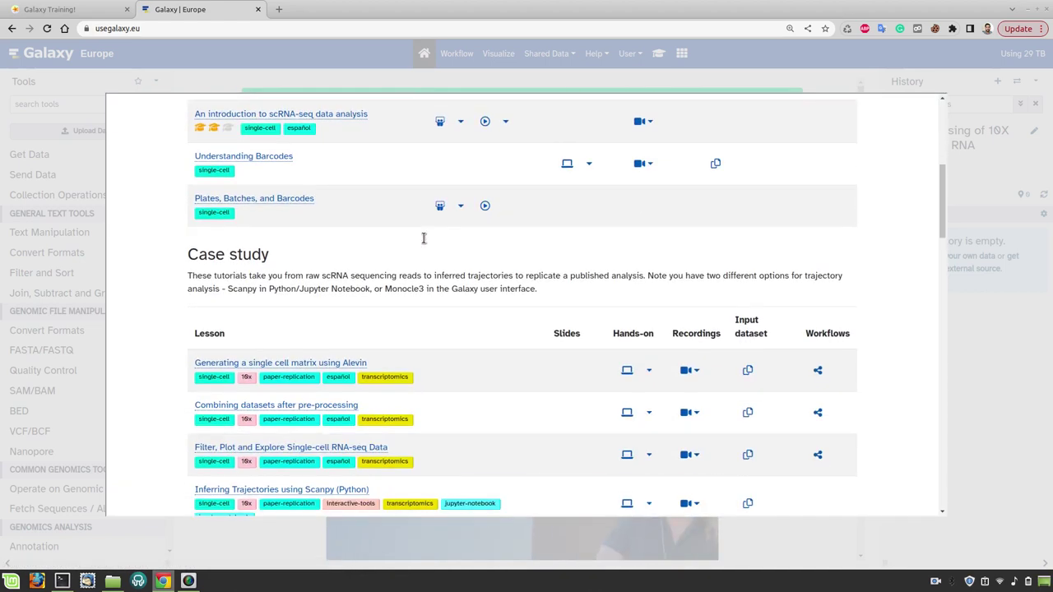
{"action": "scroll", "coordinate": [422, 240], "scroll_direction": "down", "scroll_amount": 9}
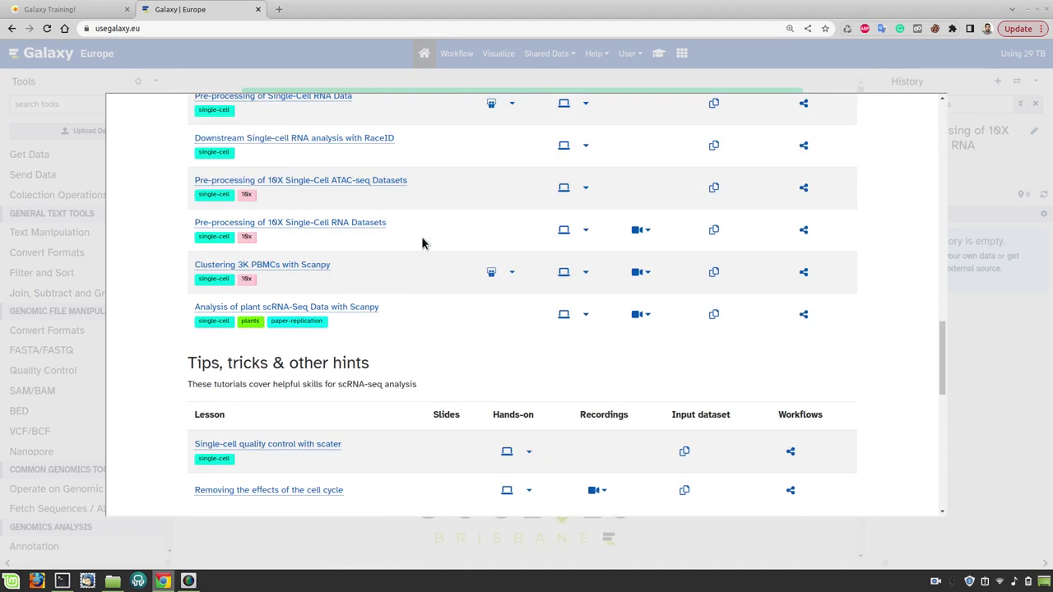
{"action": "left_click", "coordinate": [254, 224]}
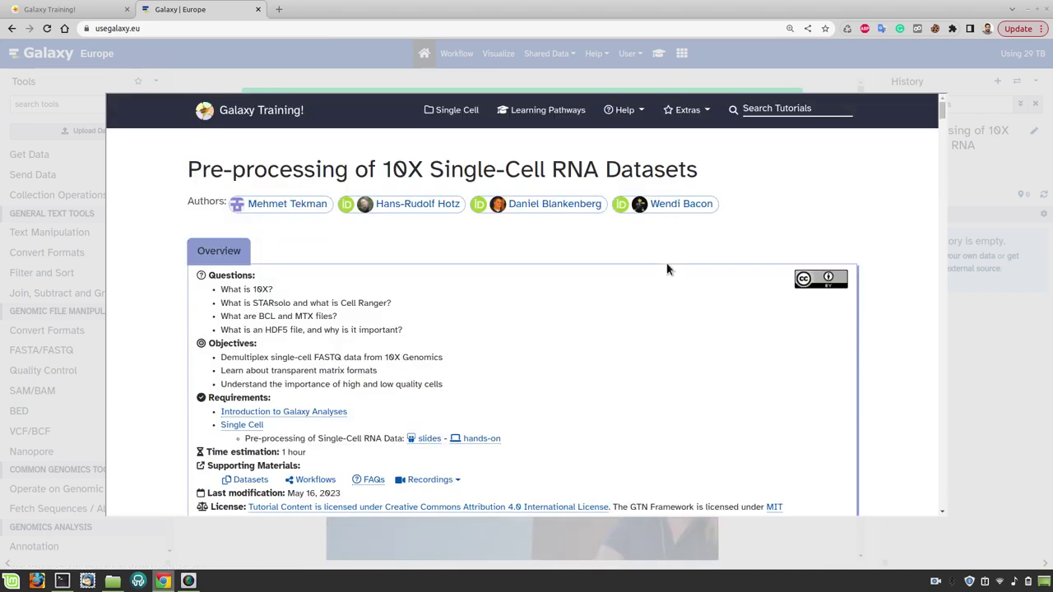
Read through the tutorial from its overview to the source dataset description under "Producing a Count Matrix from FASTQ"
{"action": "scroll", "coordinate": [667, 270], "scroll_direction": "down", "scroll_amount": 1}
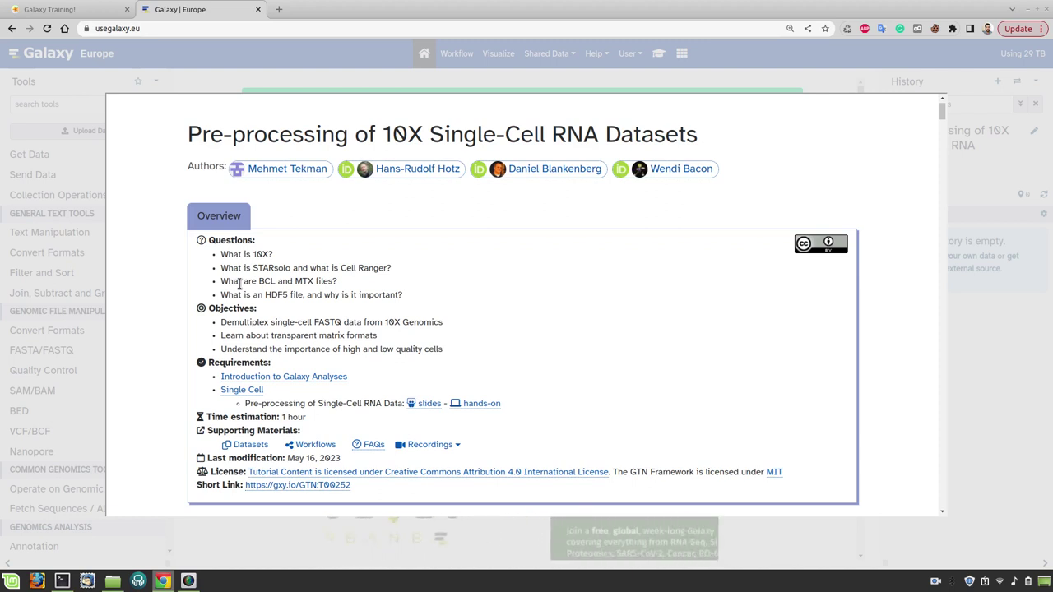
{"action": "scroll", "coordinate": [703, 282], "scroll_direction": "down", "scroll_amount": 3}
{"action": "scroll", "coordinate": [704, 276], "scroll_direction": "down", "scroll_amount": 10}
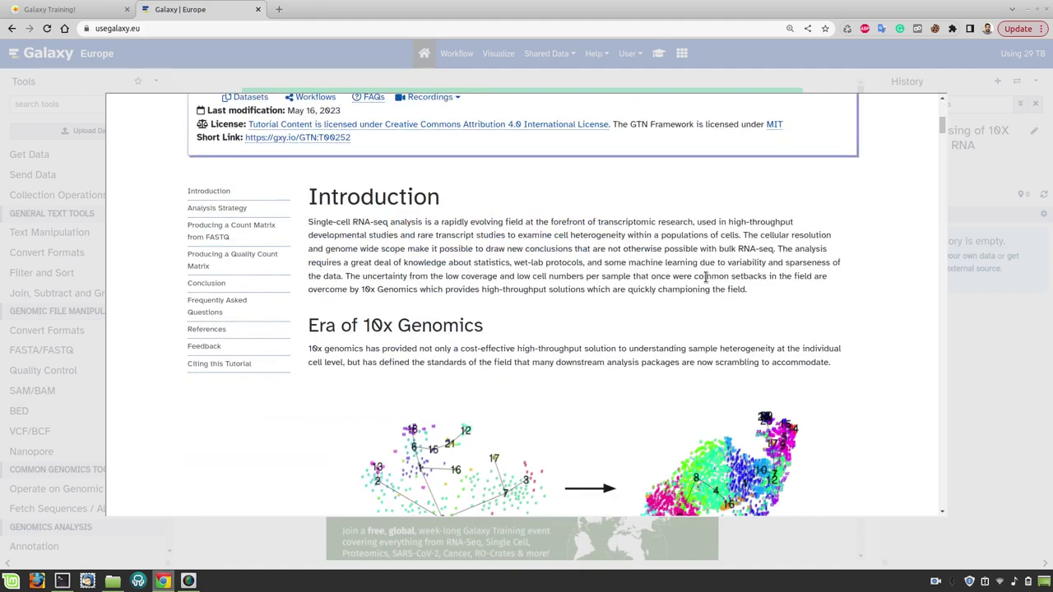
{"action": "scroll", "coordinate": [703, 275], "scroll_direction": "down", "scroll_amount": 15}
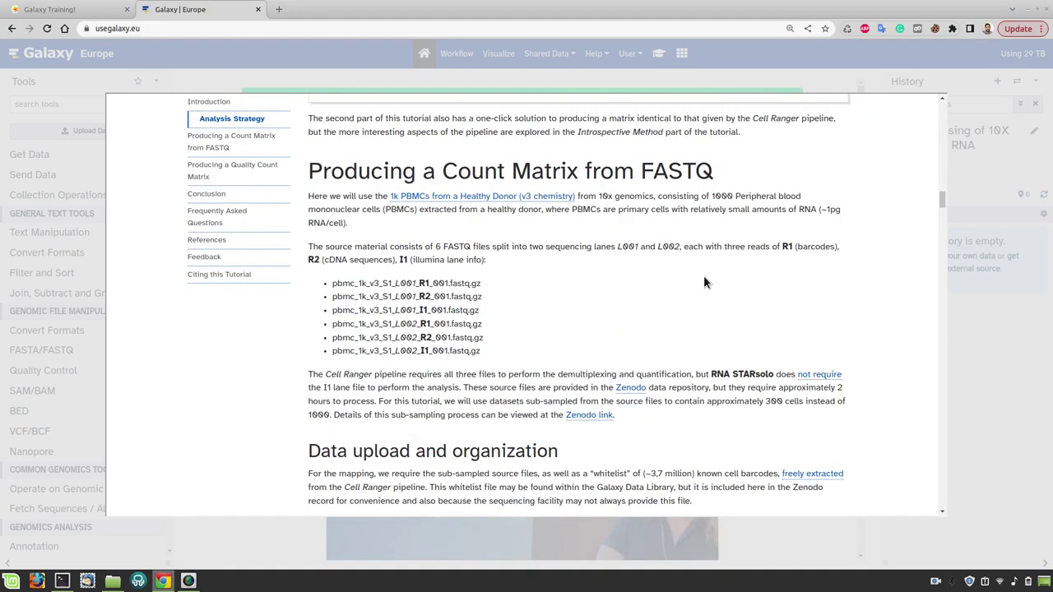
{"action": "left_click_drag", "start_coordinate": [599, 195], "coordinate": [309, 196]}
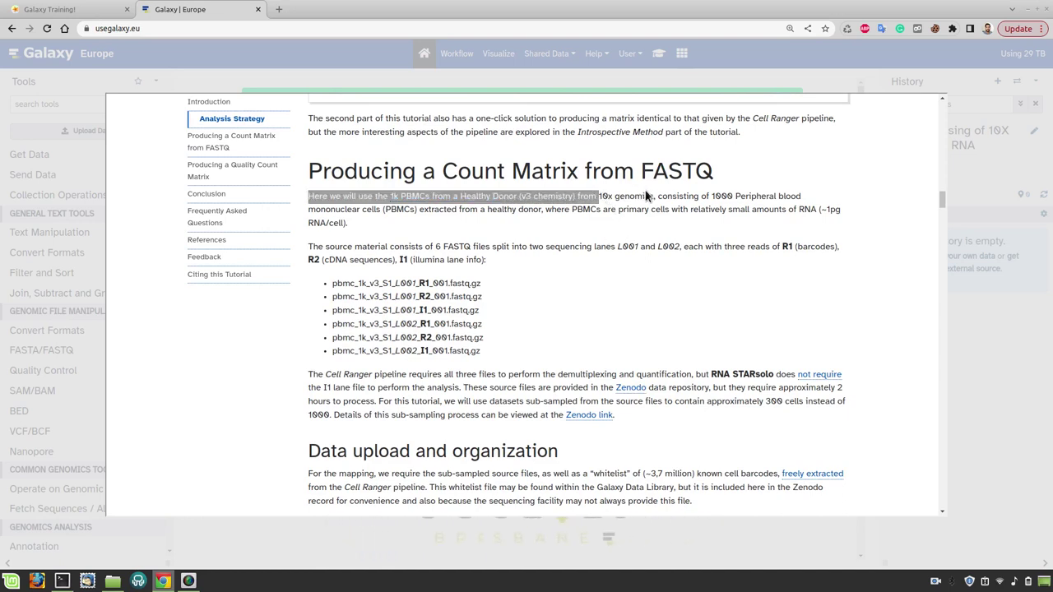
{"action": "left_click_drag", "start_coordinate": [647, 196], "coordinate": [652, 196]}
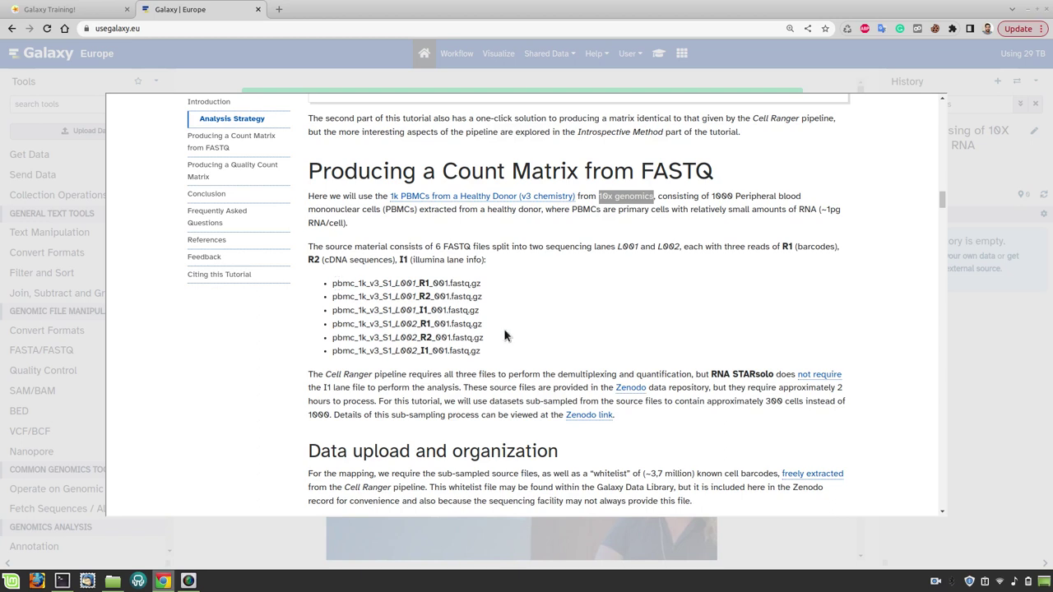
Examine the R1, R2 and I1 FASTQ files listed for lane L001 in the source material
{"action": "left_click_drag", "start_coordinate": [487, 311], "coordinate": [316, 284]}
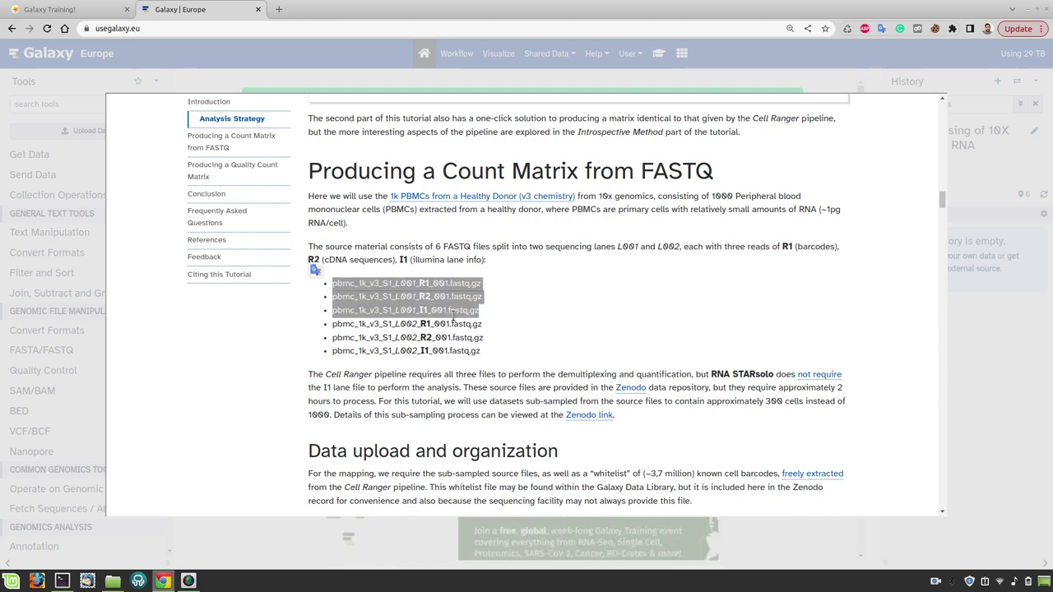
{"action": "left_click", "coordinate": [490, 299]}
{"action": "left_click_drag", "start_coordinate": [491, 299], "coordinate": [323, 285]}
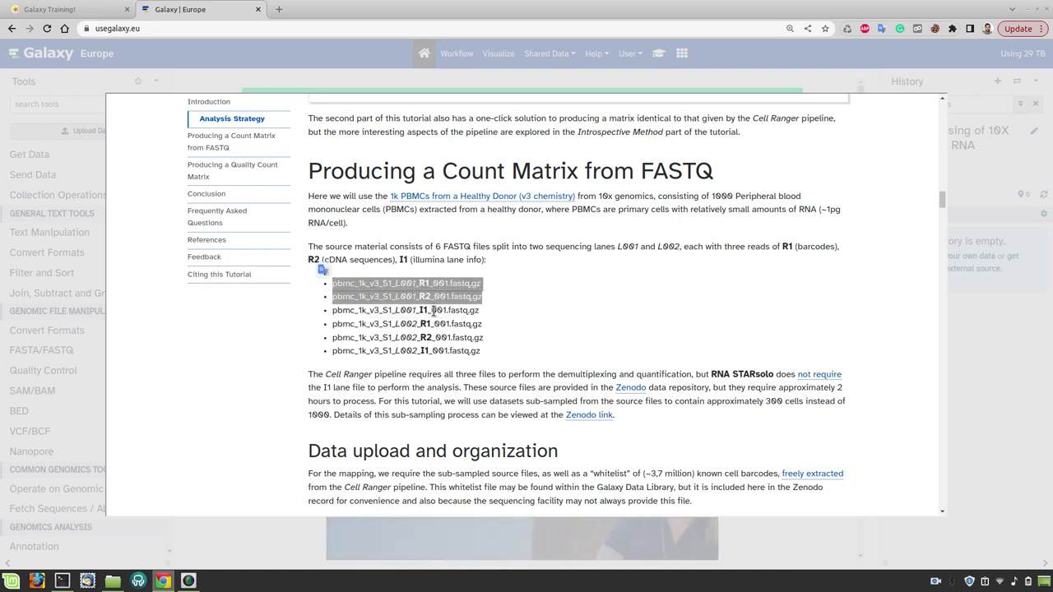
{"action": "left_click_drag", "start_coordinate": [333, 314], "coordinate": [481, 309]}
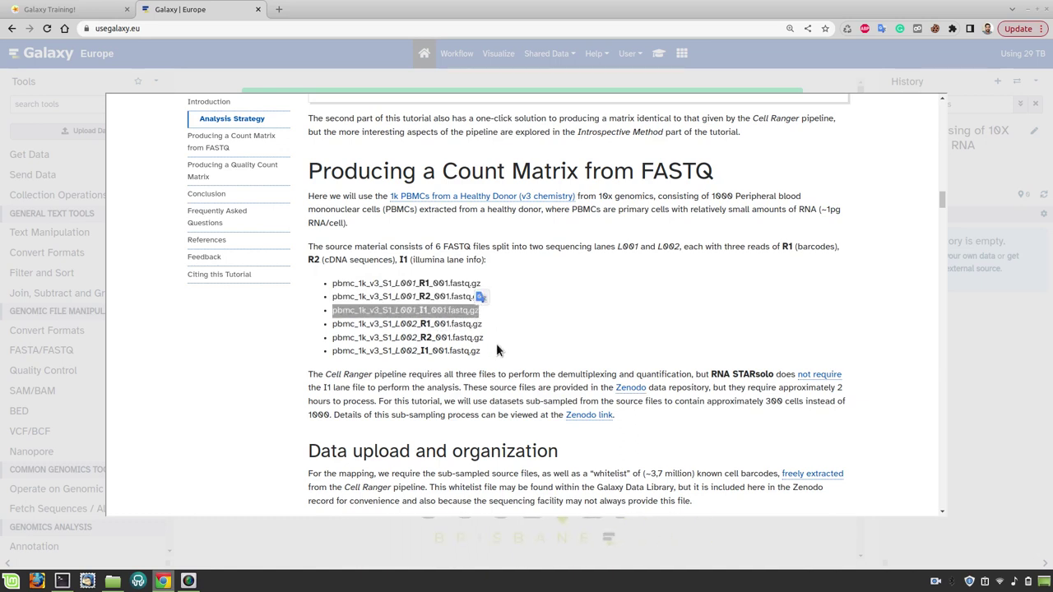
{"action": "left_click", "coordinate": [480, 316]}
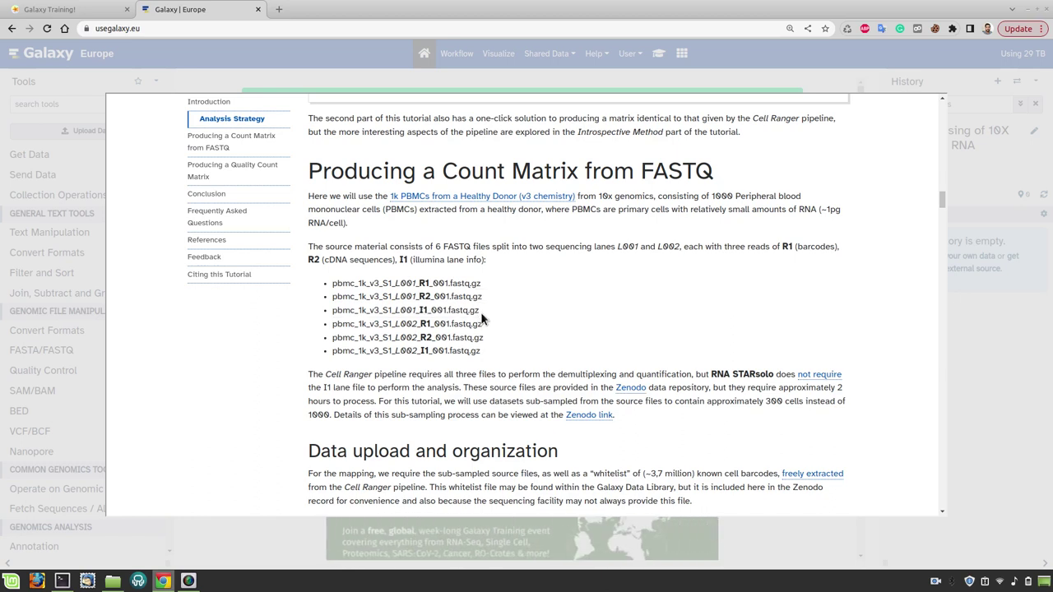
{"action": "left_click_drag", "start_coordinate": [480, 311], "coordinate": [304, 319]}
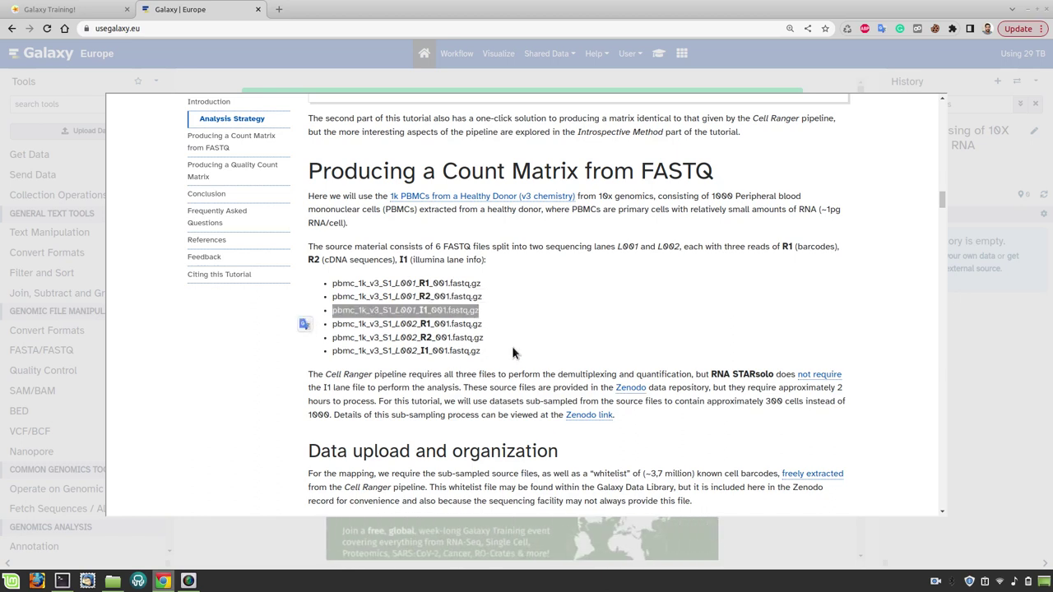
{"action": "left_click", "coordinate": [494, 308]}
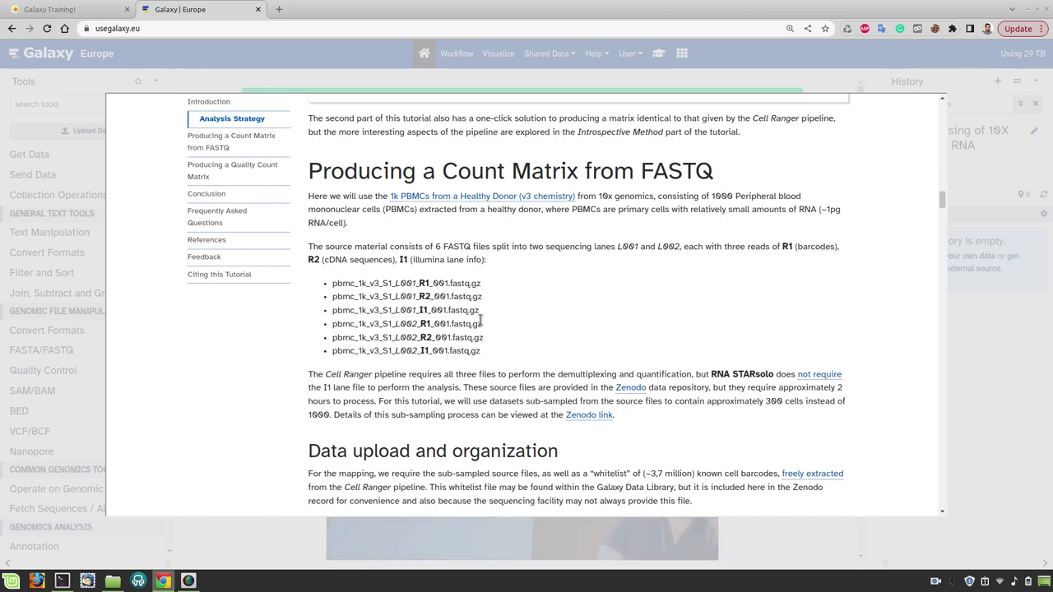
{"action": "left_click_drag", "start_coordinate": [499, 301], "coordinate": [329, 284]}
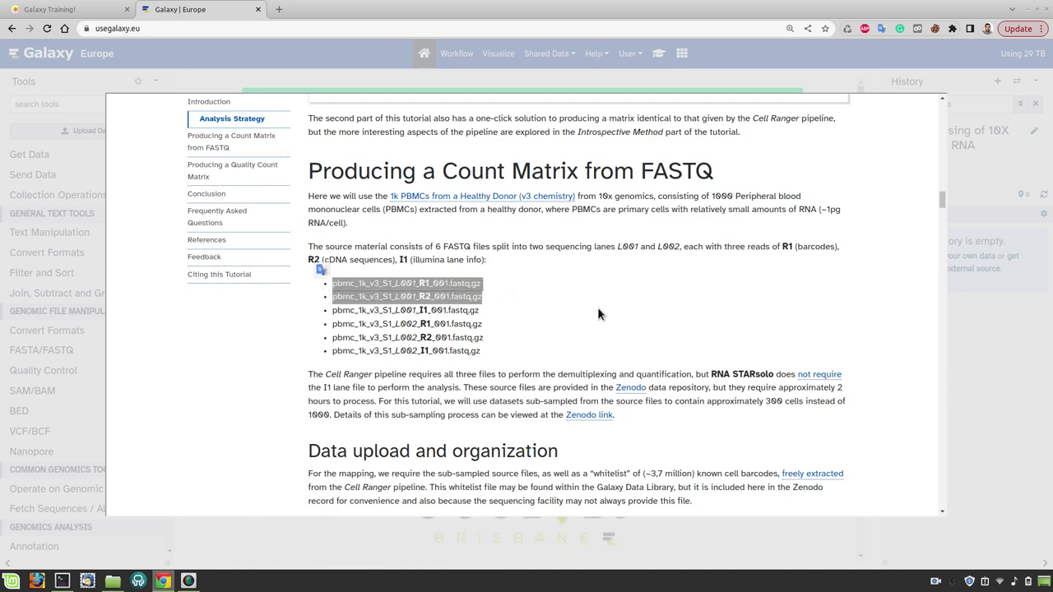
Copy the four sub-sampled FASTQ Zenodo links from the "Data upload and organization" hands-on and return to the Galaxy workspace
{"action": "scroll", "coordinate": [599, 313], "scroll_direction": "down", "scroll_amount": 5}
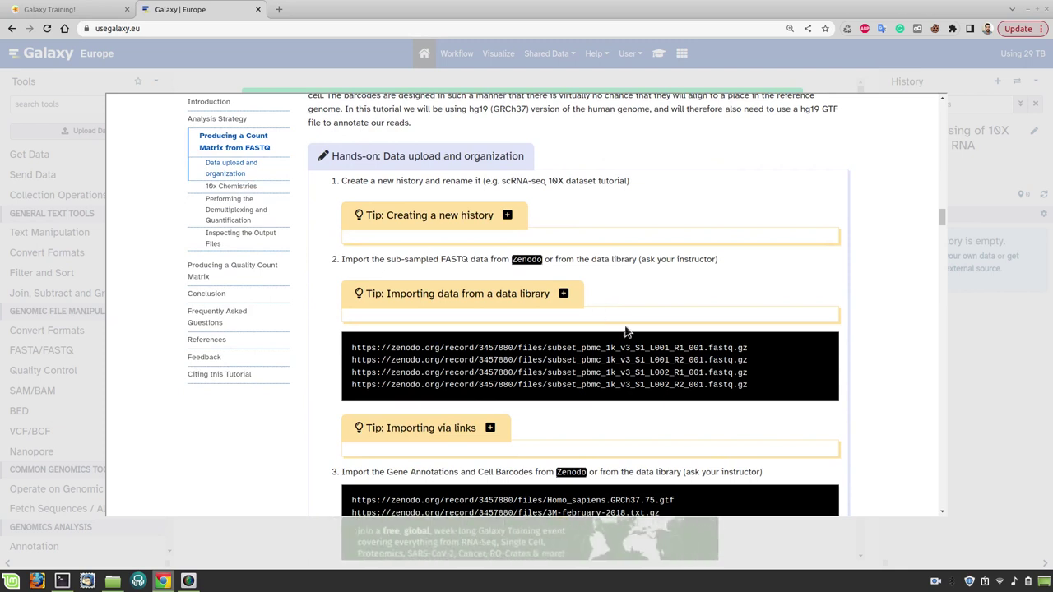
{"action": "mouse_move", "coordinate": [760, 377]}
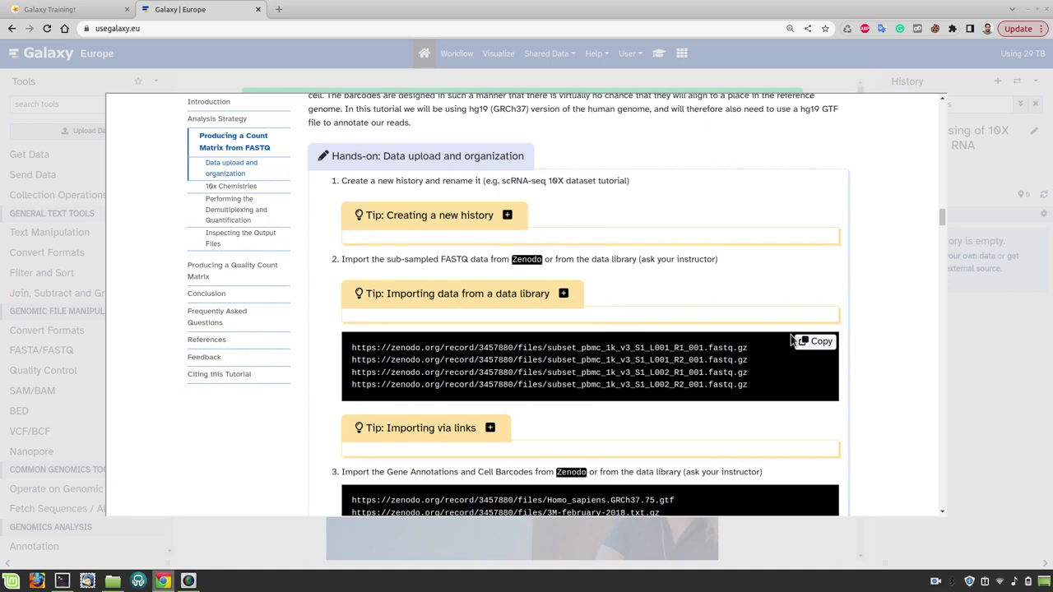
{"action": "left_click", "coordinate": [821, 341]}
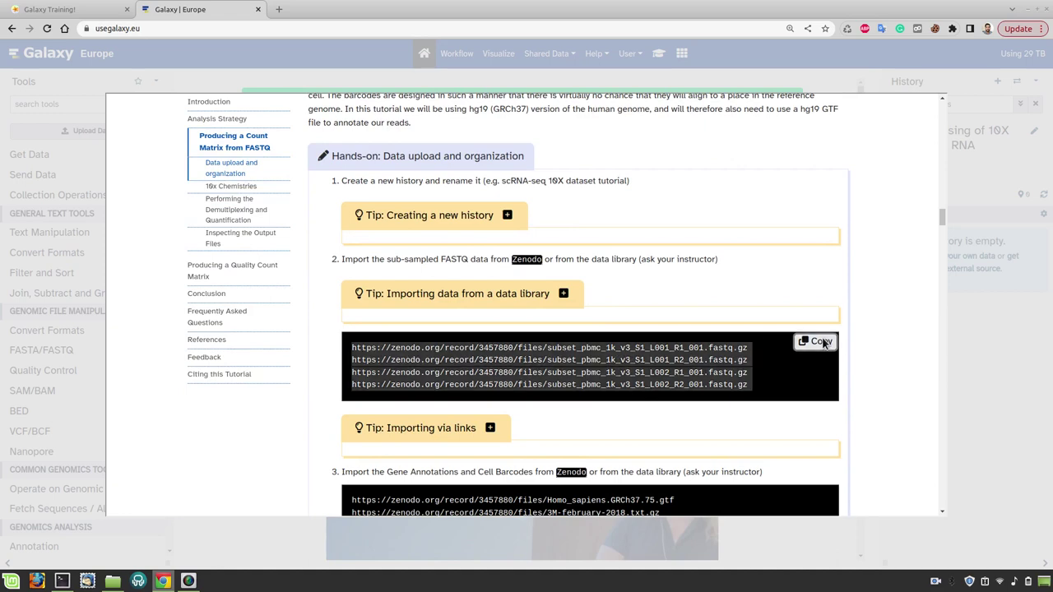
{"action": "left_click", "coordinate": [974, 366]}
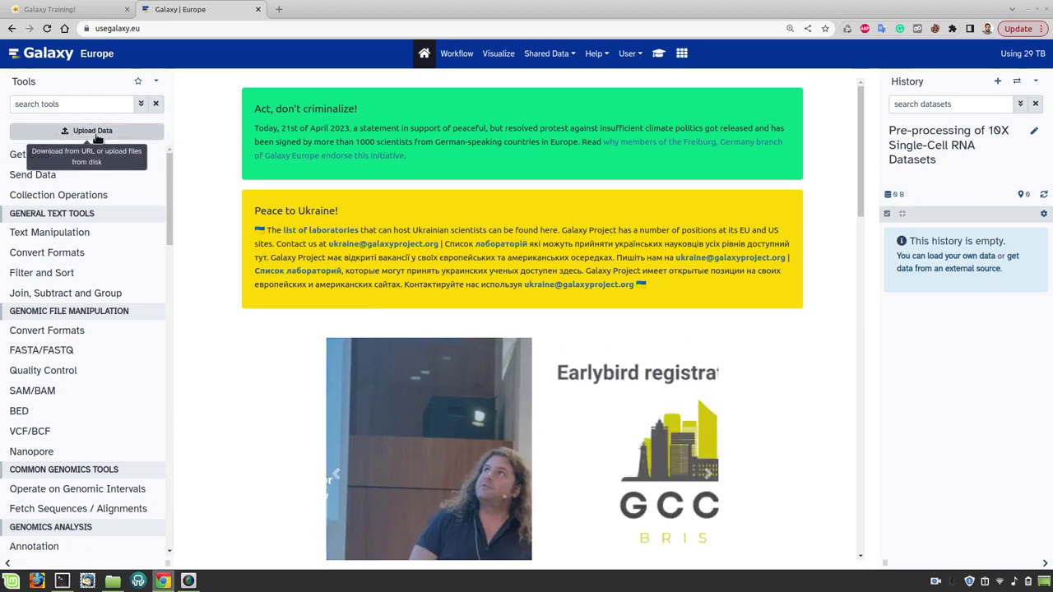
Upload the four subset_pbmc_1k_v3 FASTQ files (L001 and L002, R1 and R2) to the history by pasting their Zenodo links
{"action": "left_click", "coordinate": [95, 133]}
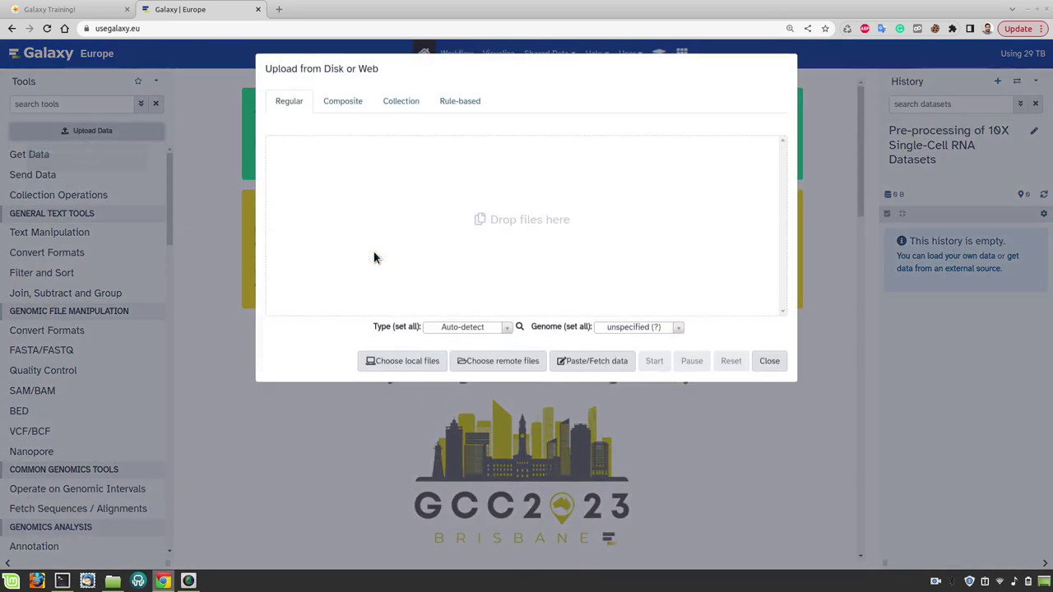
{"action": "left_click", "coordinate": [582, 366]}
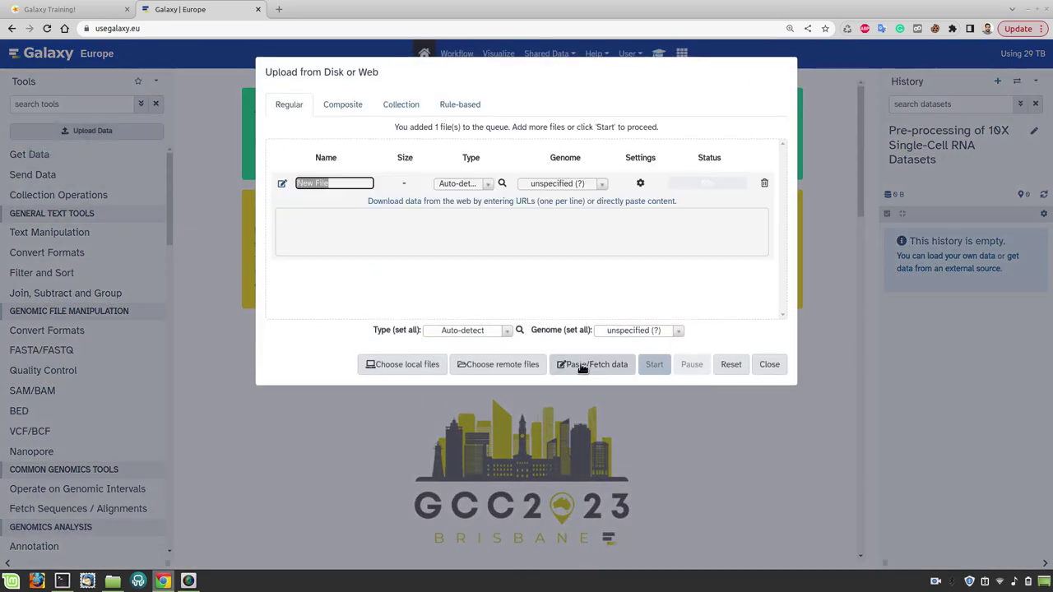
{"action": "left_click", "coordinate": [468, 247]}
{"action": "key", "text": "ctrl+v"}
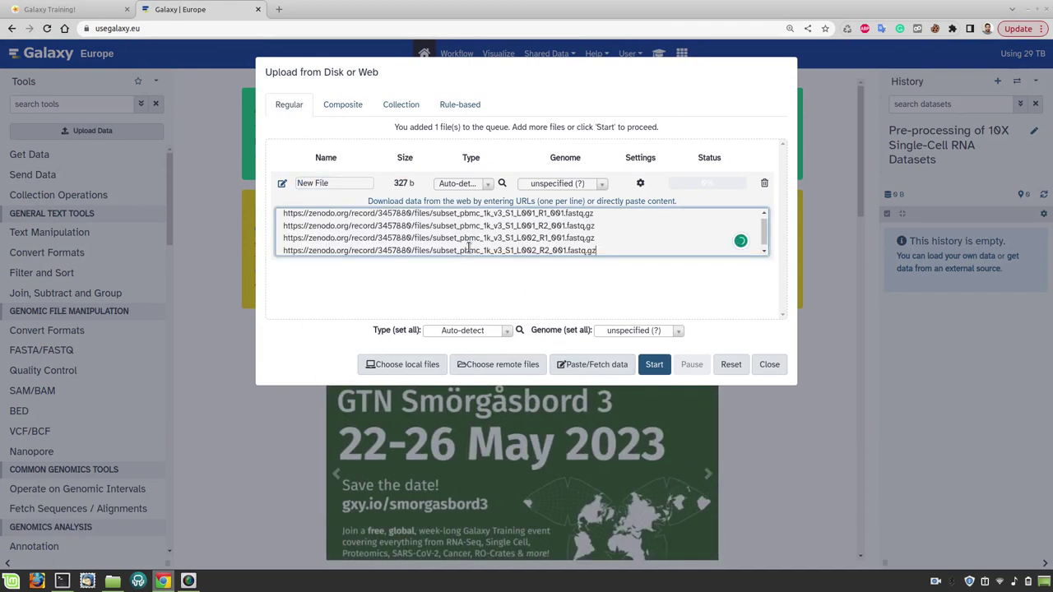
{"action": "left_click", "coordinate": [652, 367]}
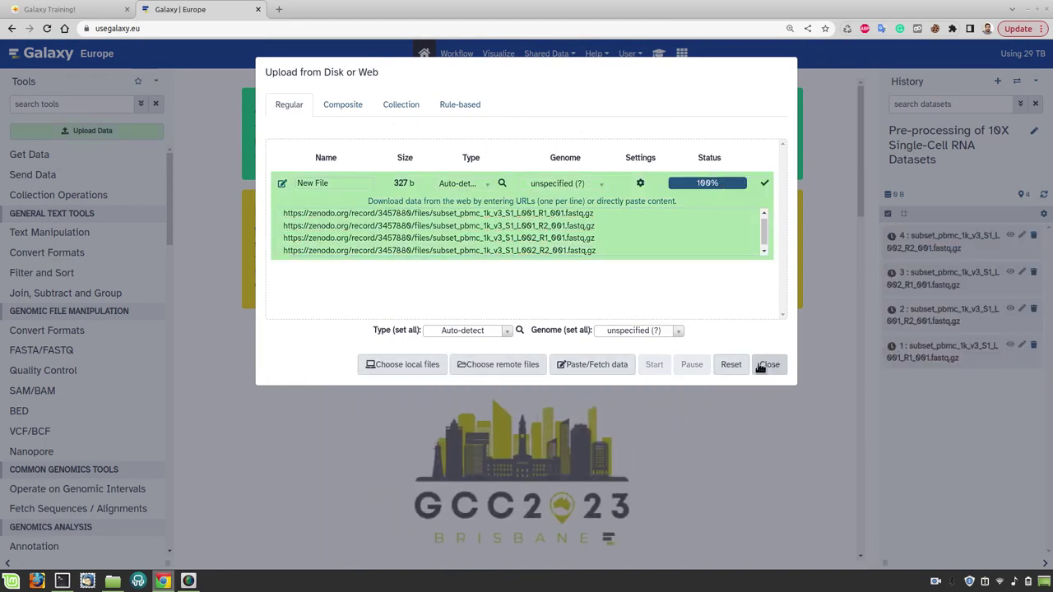
{"action": "left_click", "coordinate": [768, 365]}
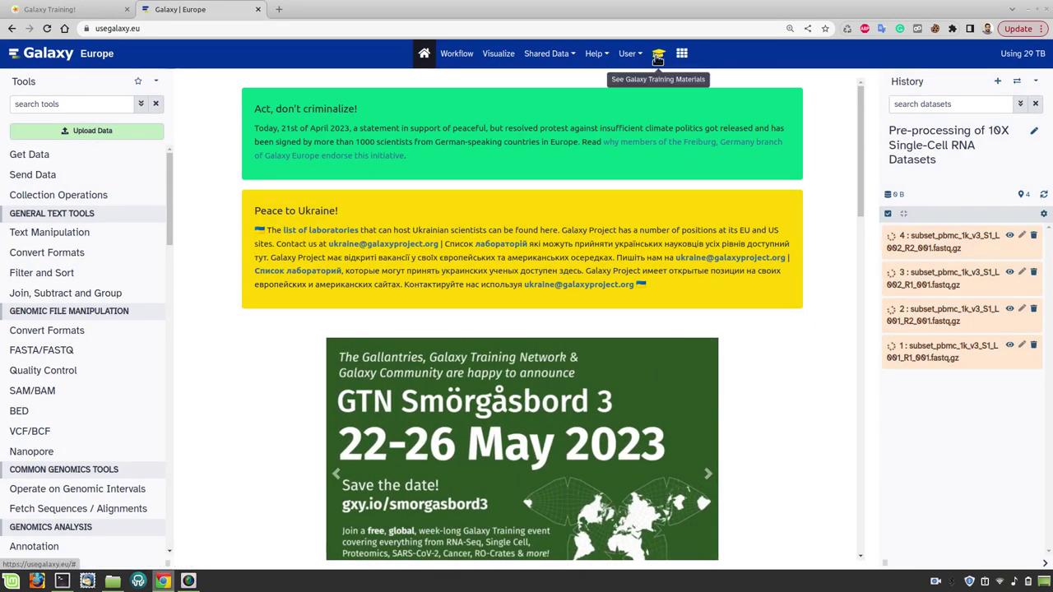
Reopen the tutorial, copy the Homo_sapiens.GRCh37.75.gtf and 3M-february-2018.txt.gz Zenodo links from its hands-on section, and return to the workspace
{"action": "left_click", "coordinate": [658, 56]}
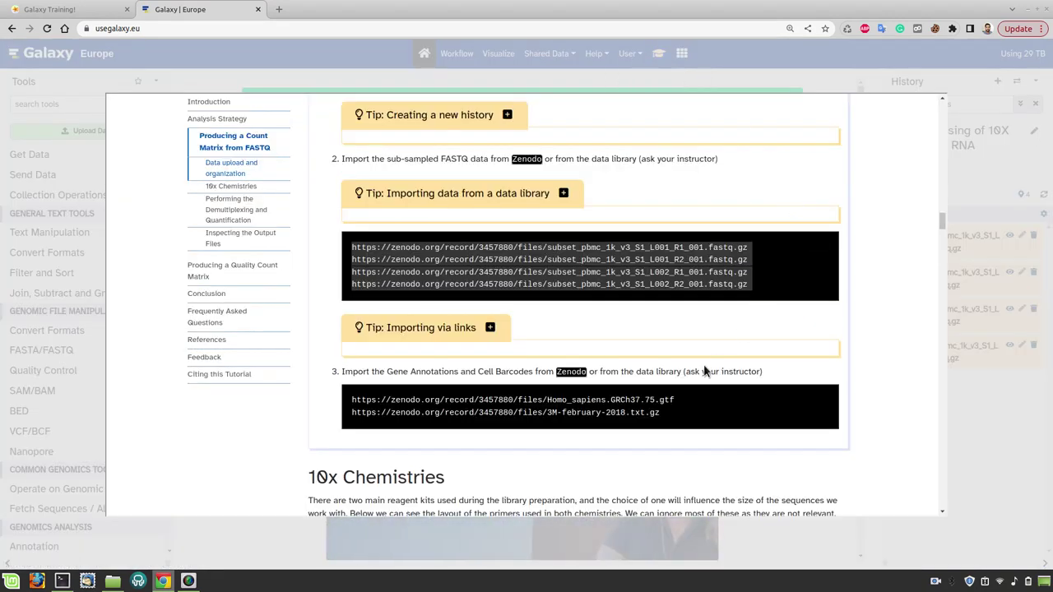
{"action": "mouse_move", "coordinate": [684, 419]}
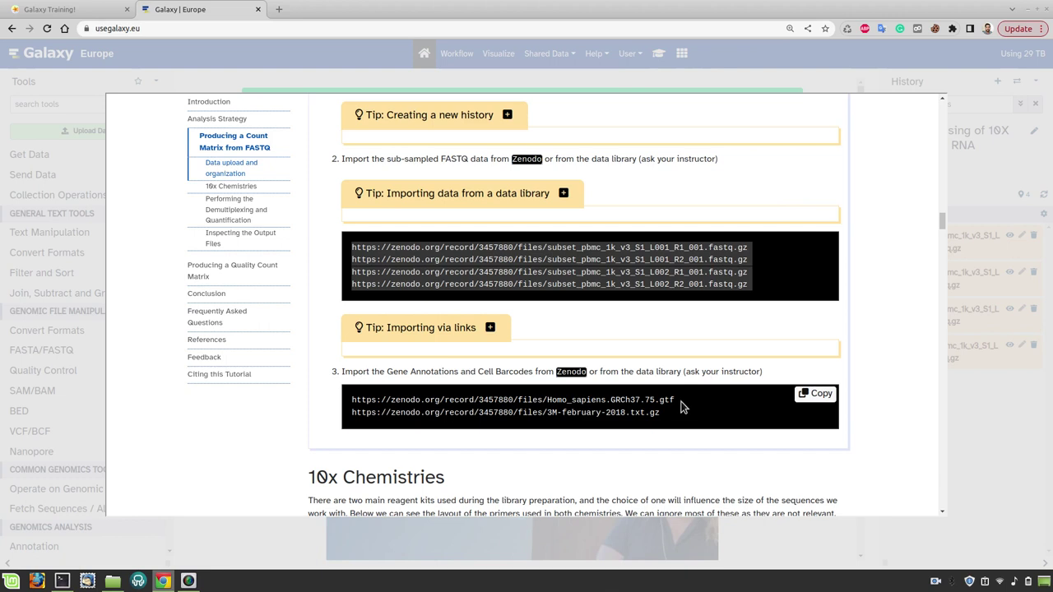
{"action": "left_click_drag", "start_coordinate": [674, 400], "coordinate": [546, 400]}
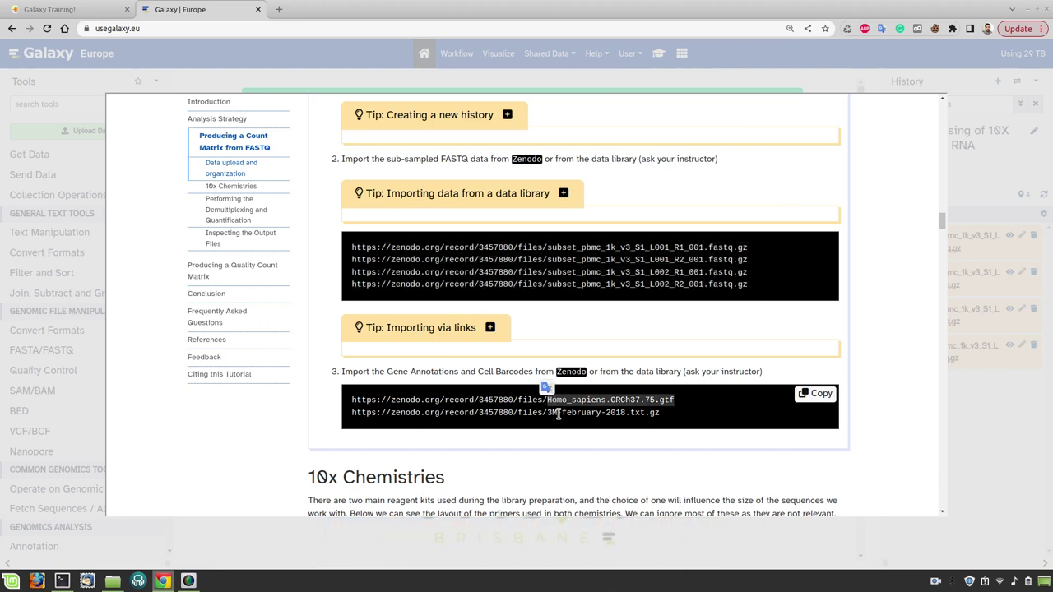
{"action": "left_click", "coordinate": [547, 424]}
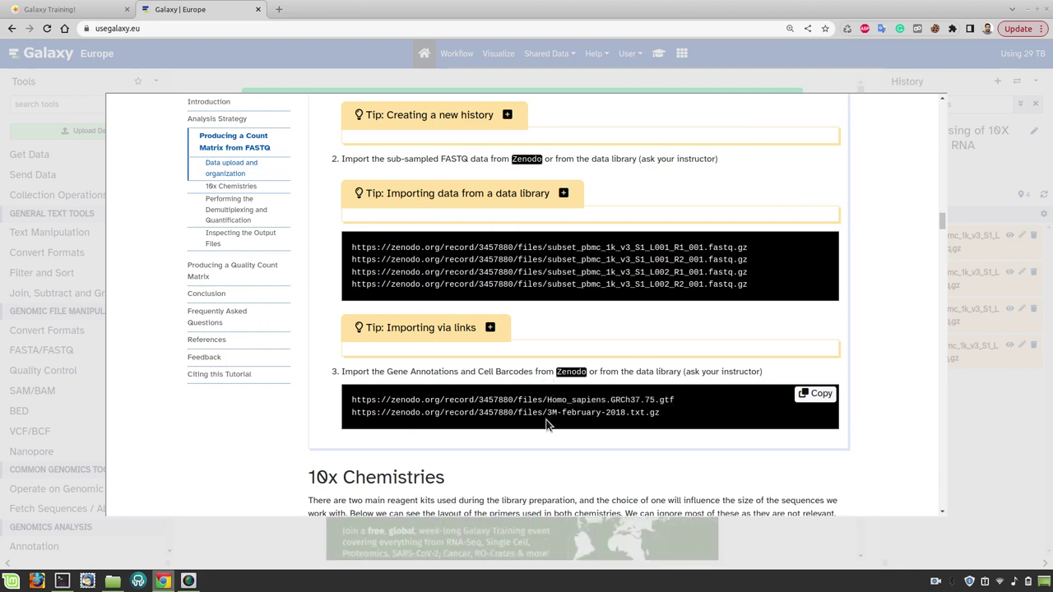
{"action": "left_click_drag", "start_coordinate": [548, 414], "coordinate": [666, 417]}
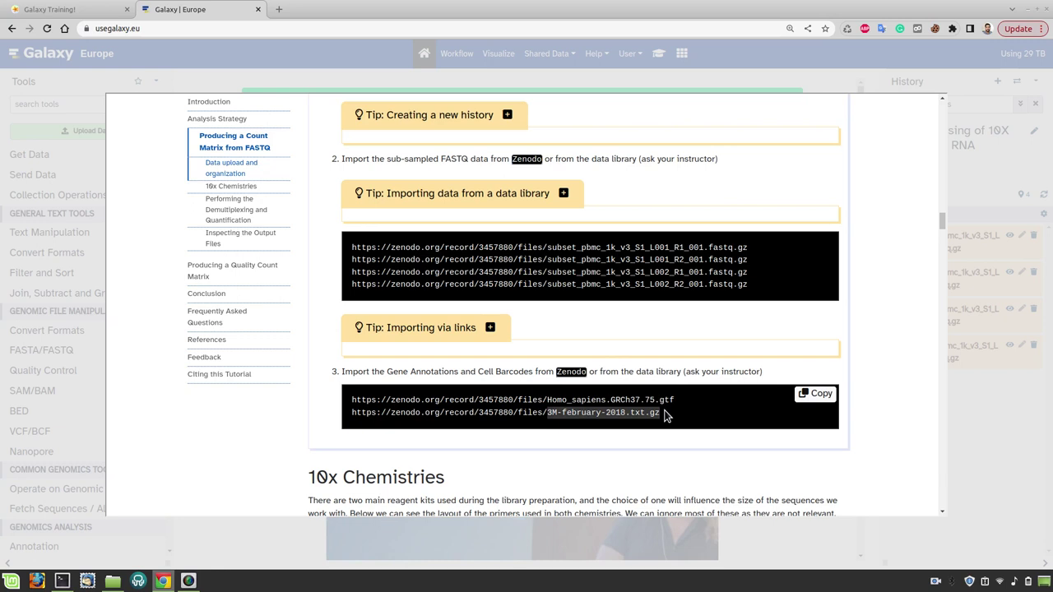
{"action": "left_click", "coordinate": [666, 416]}
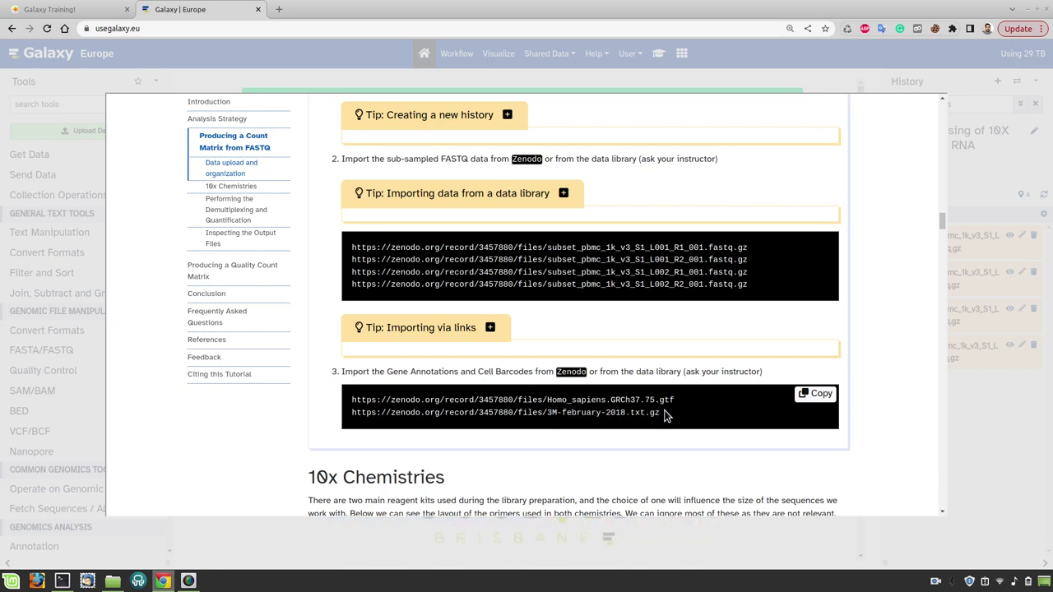
{"action": "left_click_drag", "start_coordinate": [667, 417], "coordinate": [547, 414]}
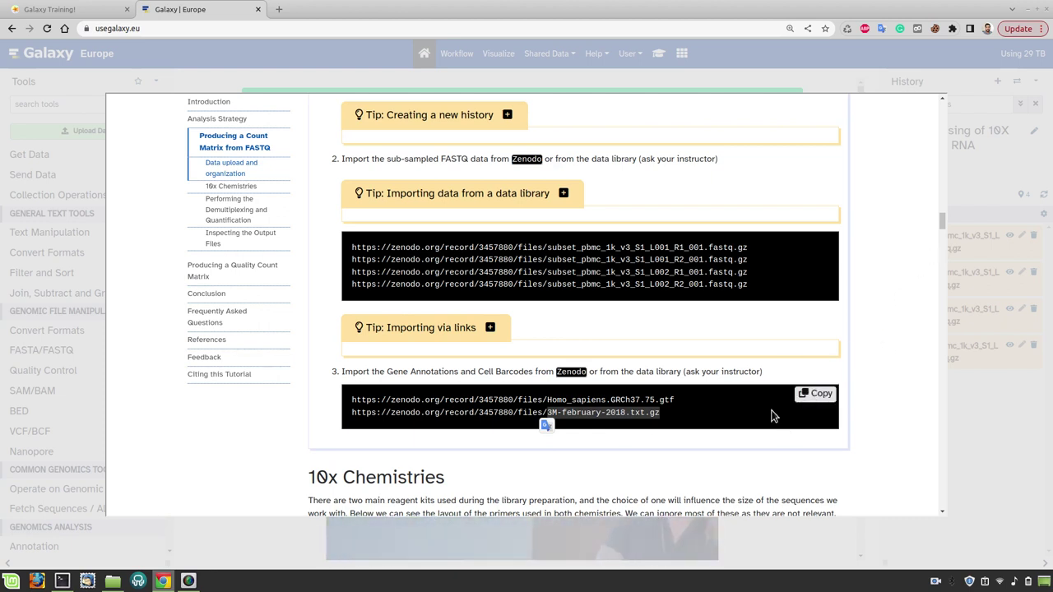
{"action": "left_click", "coordinate": [819, 393]}
{"action": "left_click", "coordinate": [962, 406]}
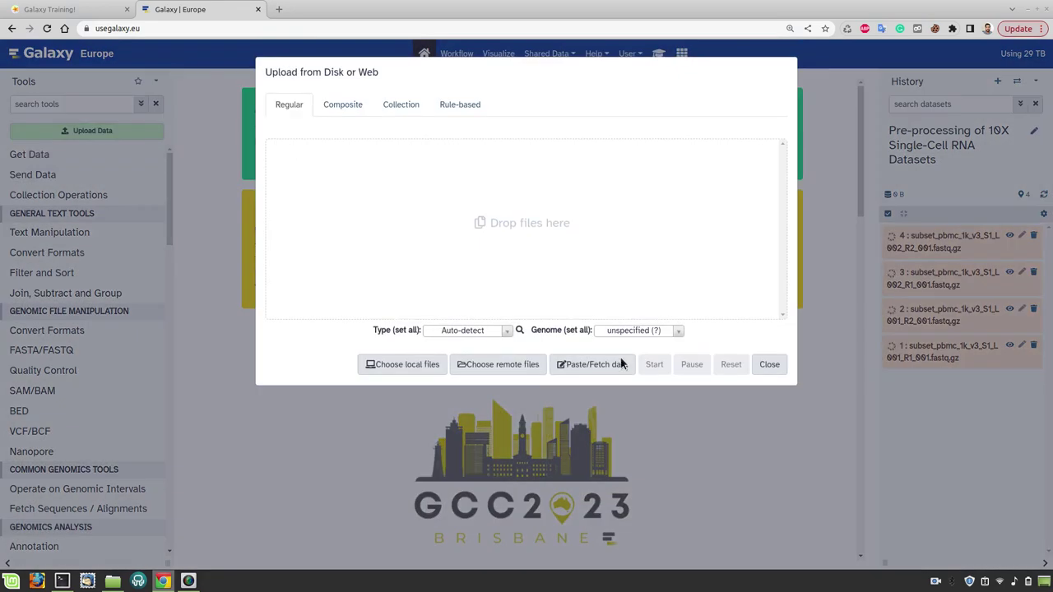
Upload Homo_sapiens.GRCh37.75.gtf and 3M-february-2018.txt.gz to the history from the copied Zenodo links, leaving the type on Auto-detect
{"action": "left_click", "coordinate": [615, 365]}
{"action": "key", "text": "ctrl+v"}
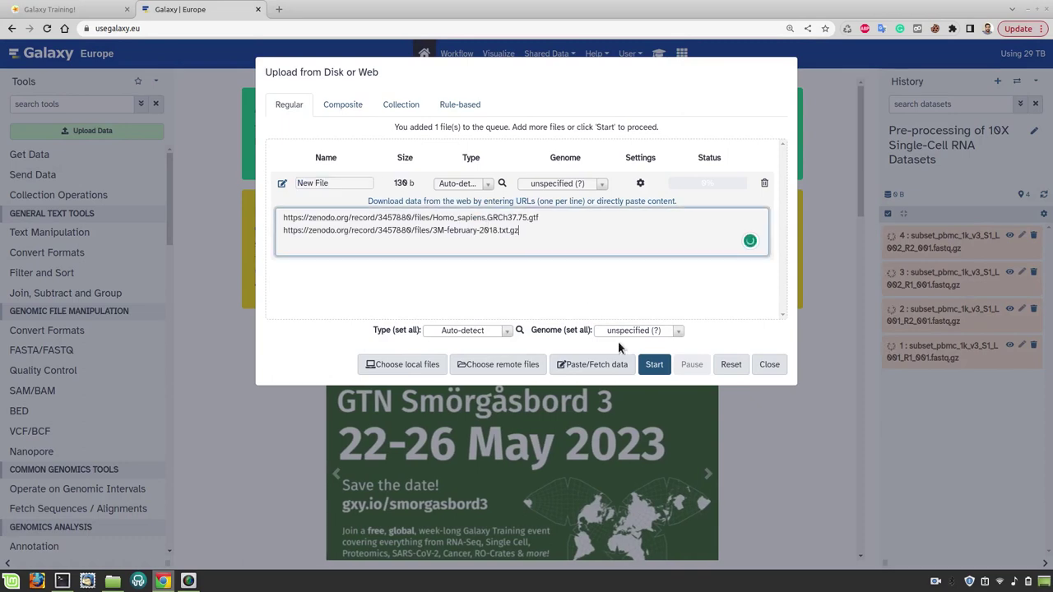
{"action": "left_click", "coordinate": [656, 364]}
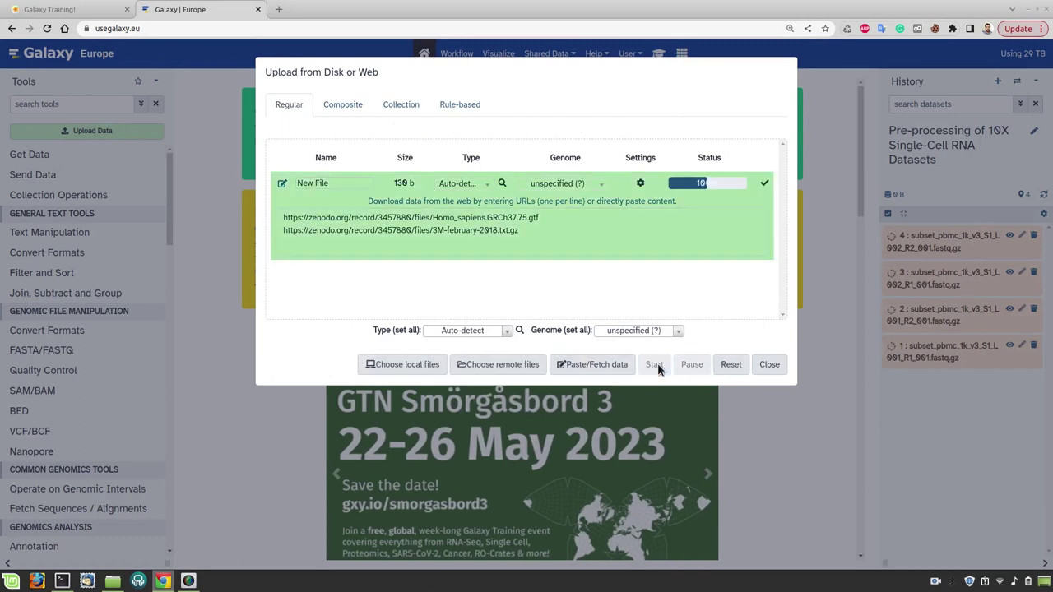
{"action": "left_click", "coordinate": [738, 369]}
{"action": "left_click", "coordinate": [767, 366]}
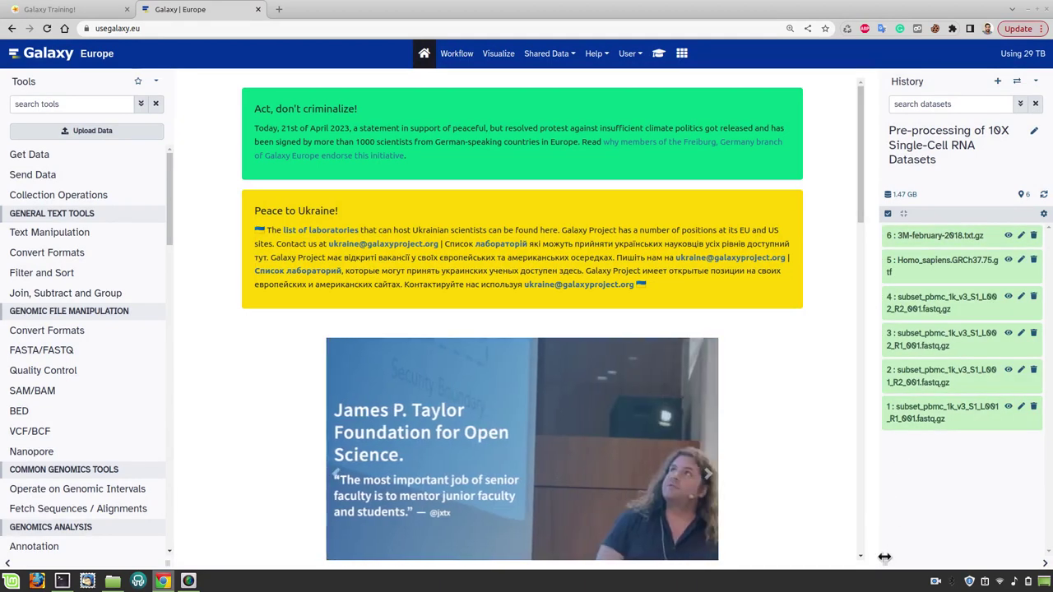
Widen the history area and examine the barcode and UMI portions of the reads in subset_pbmc_1k_v3_S1_L001_R1_001.fastq.gz
{"action": "left_click_drag", "start_coordinate": [882, 560], "coordinate": [825, 559]}
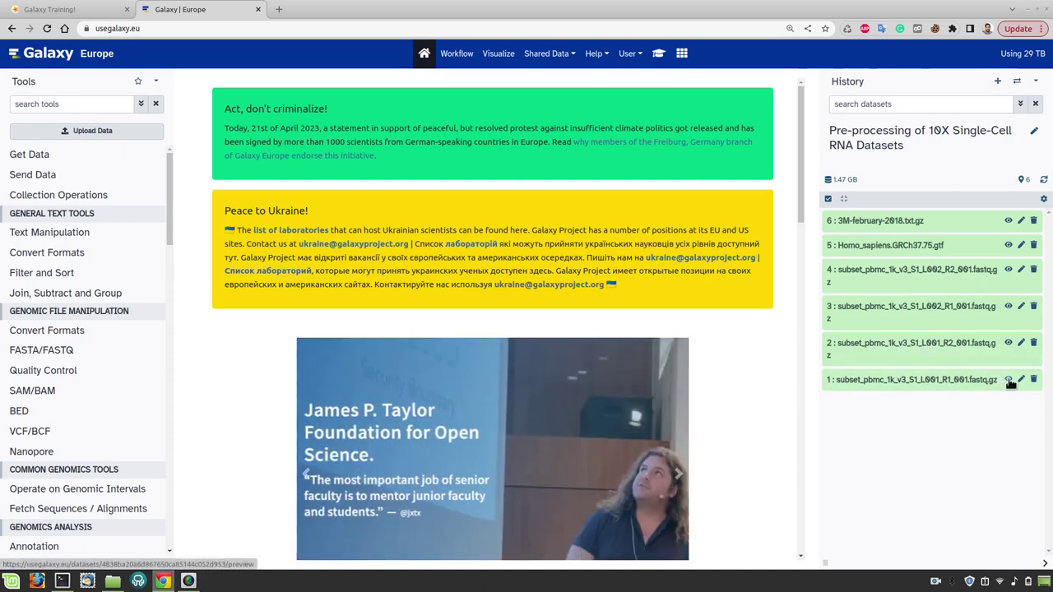
{"action": "left_click", "coordinate": [1008, 379]}
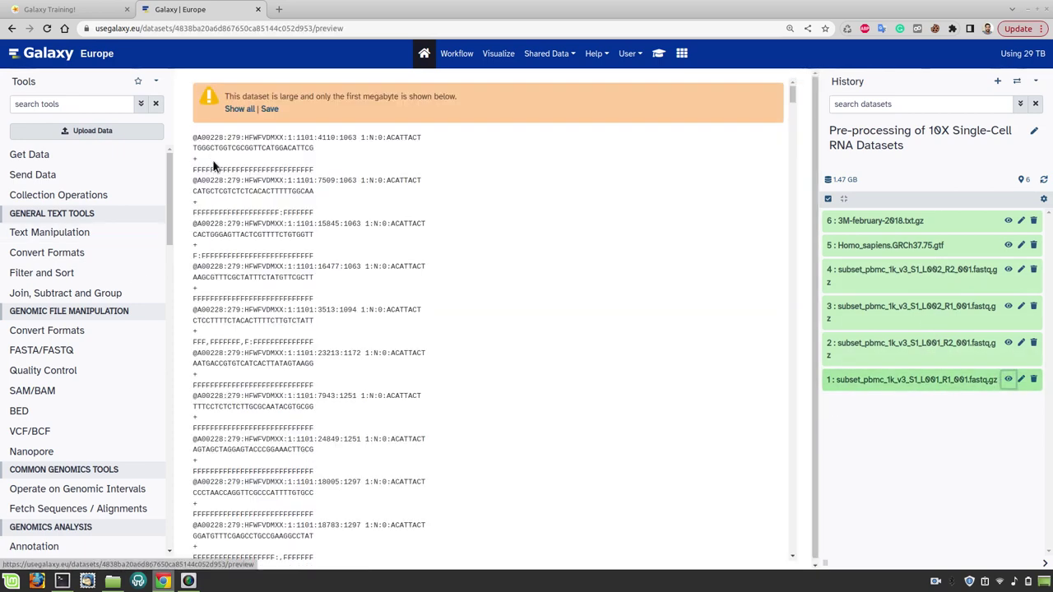
{"action": "double_click", "coordinate": [207, 148]}
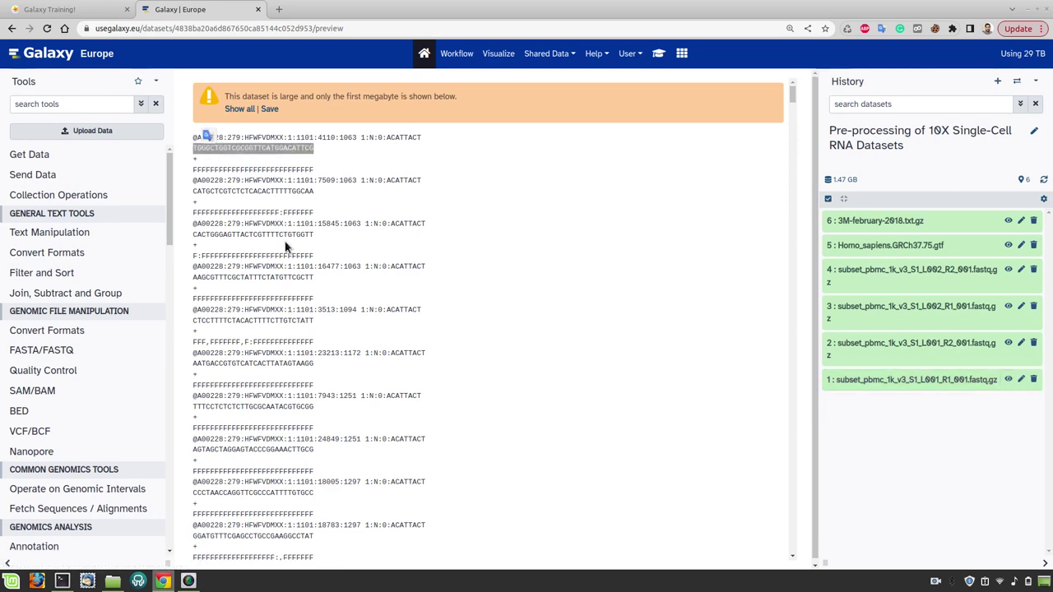
{"action": "double_click", "coordinate": [240, 190]}
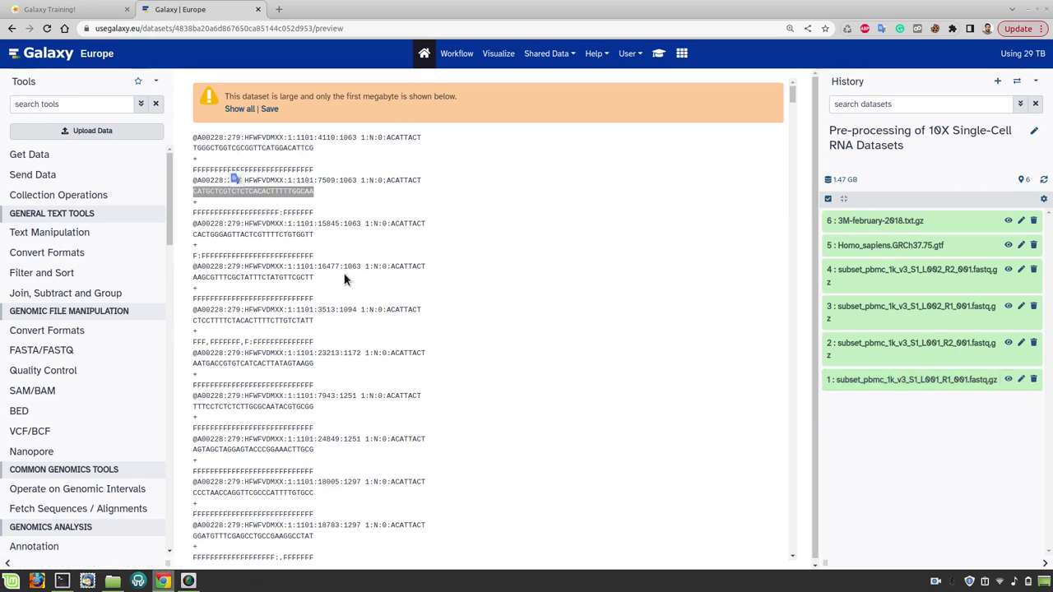
{"action": "left_click_drag", "start_coordinate": [193, 191], "coordinate": [254, 192]}
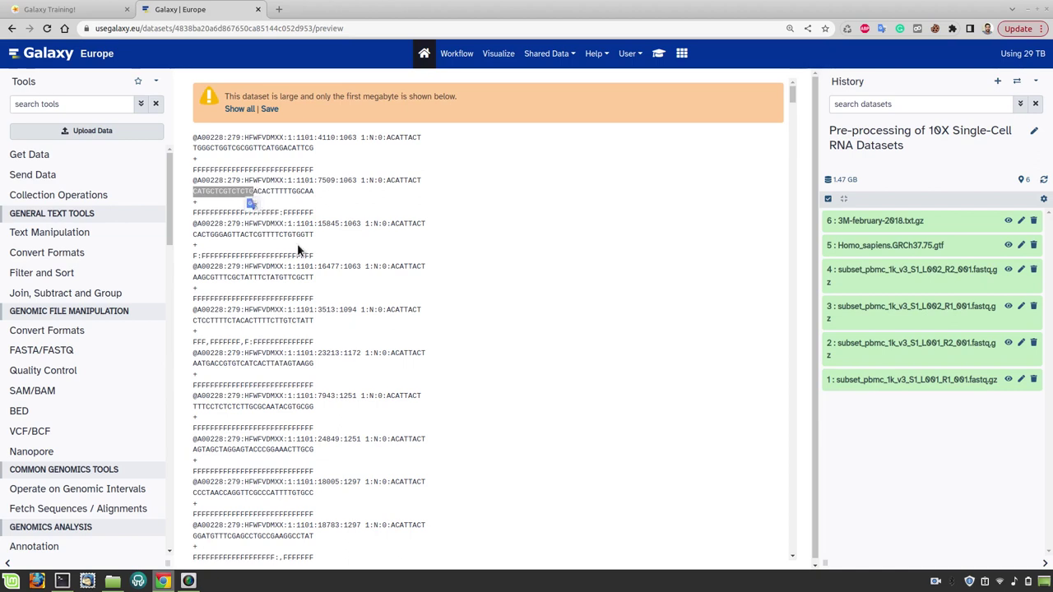
{"action": "left_click", "coordinate": [195, 190]}
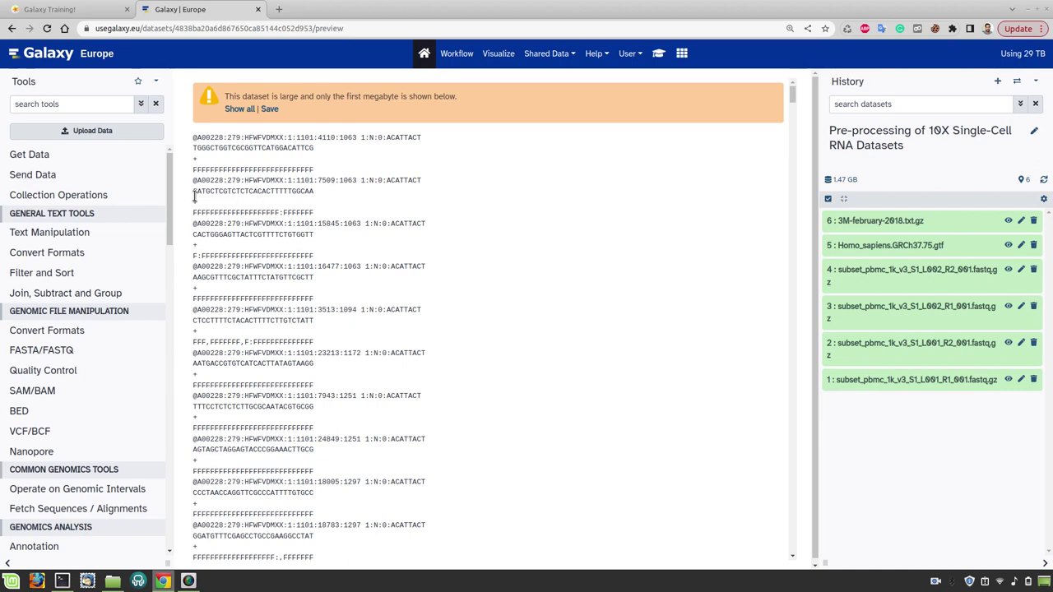
{"action": "left_click_drag", "start_coordinate": [195, 191], "coordinate": [260, 191]}
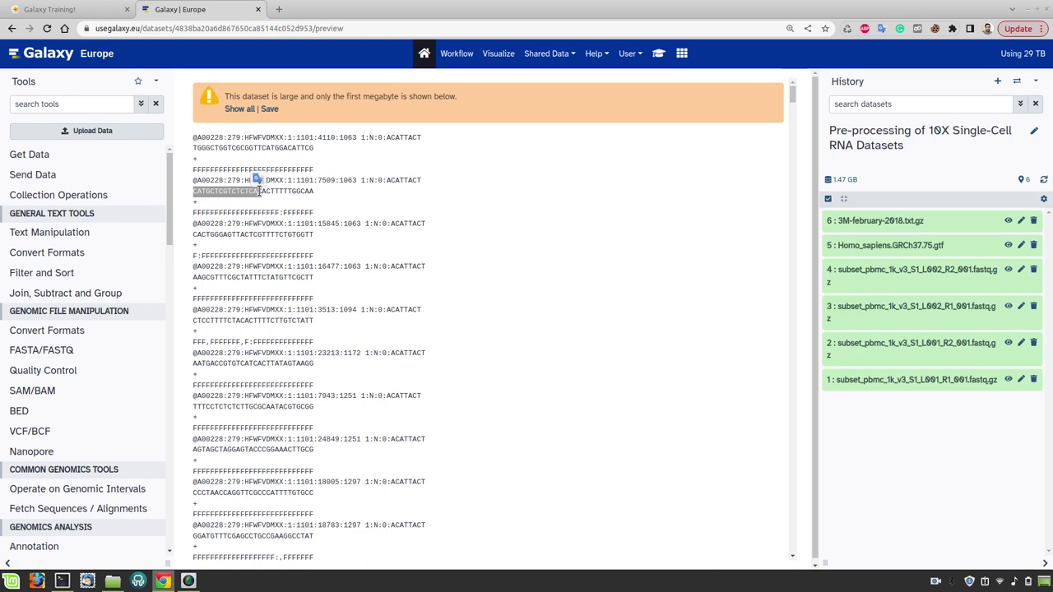
{"action": "left_click", "coordinate": [254, 197]}
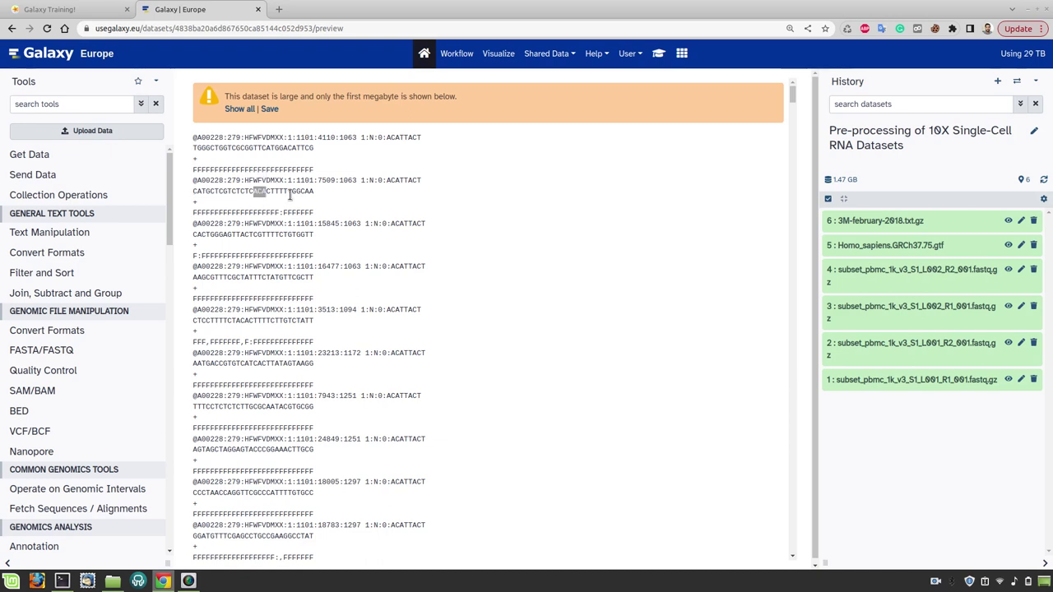
{"action": "left_click_drag", "start_coordinate": [289, 195], "coordinate": [318, 201]}
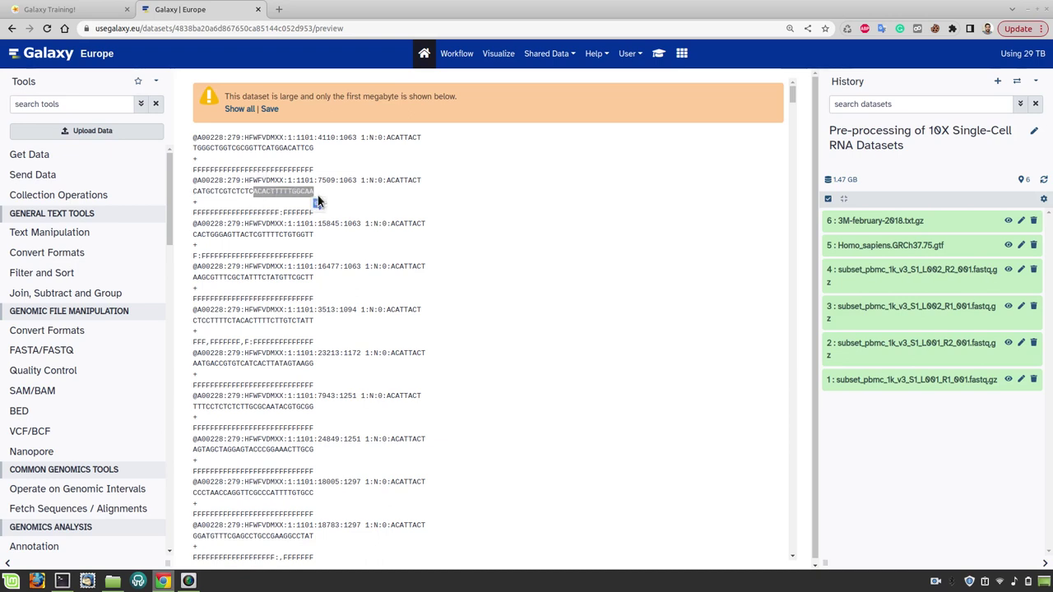
View the contents of subset_pbmc_1k_v3_S1_L001_R2_001.fastq.gz and examine its first sequence read
{"action": "left_click", "coordinate": [1008, 343]}
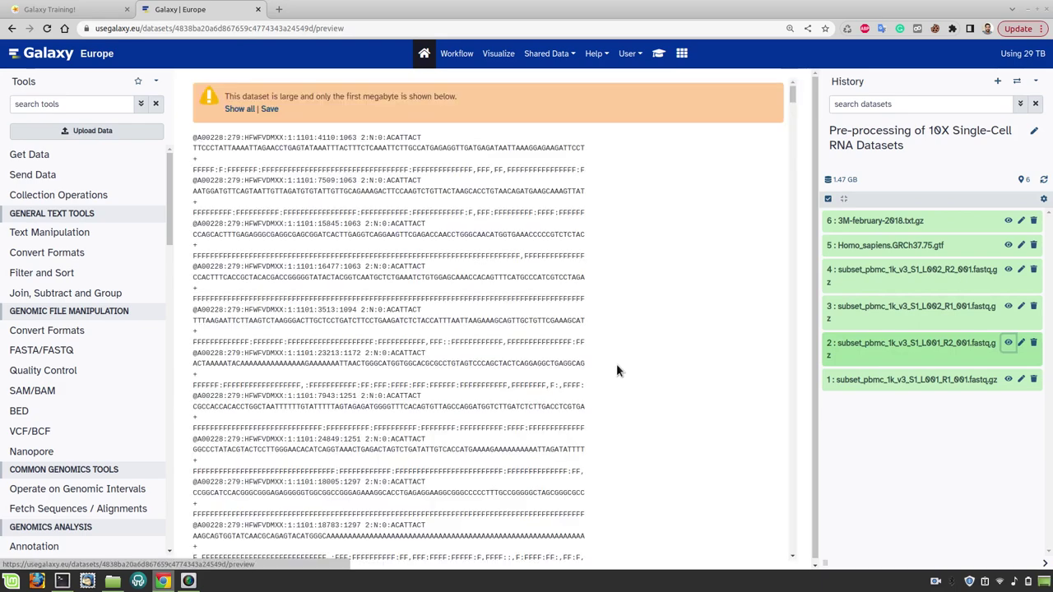
{"action": "triple_click", "coordinate": [348, 148]}
{"action": "left_click", "coordinate": [471, 222]}
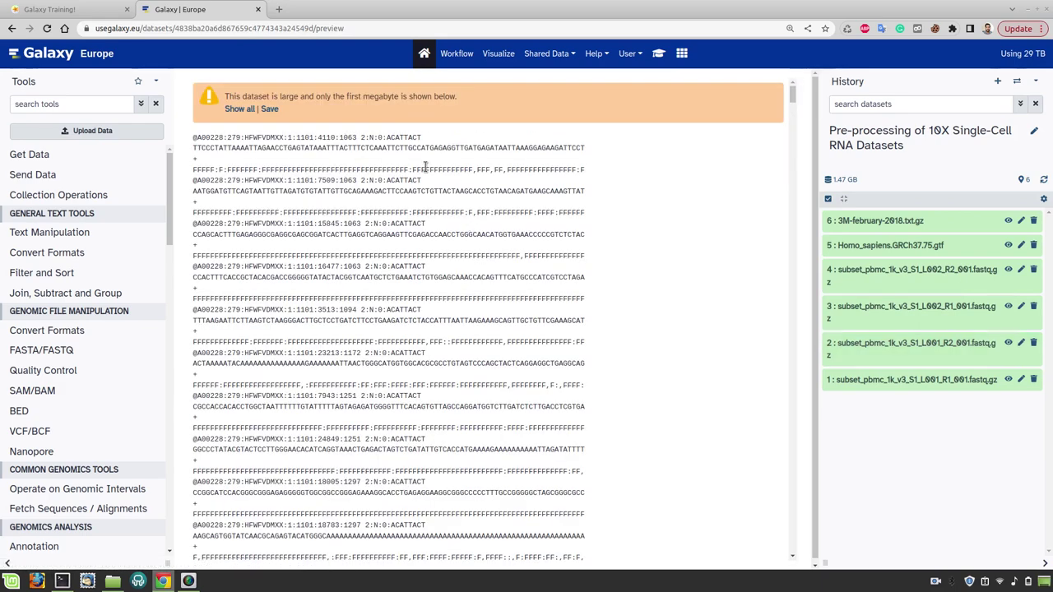
{"action": "triple_click", "coordinate": [384, 148]}
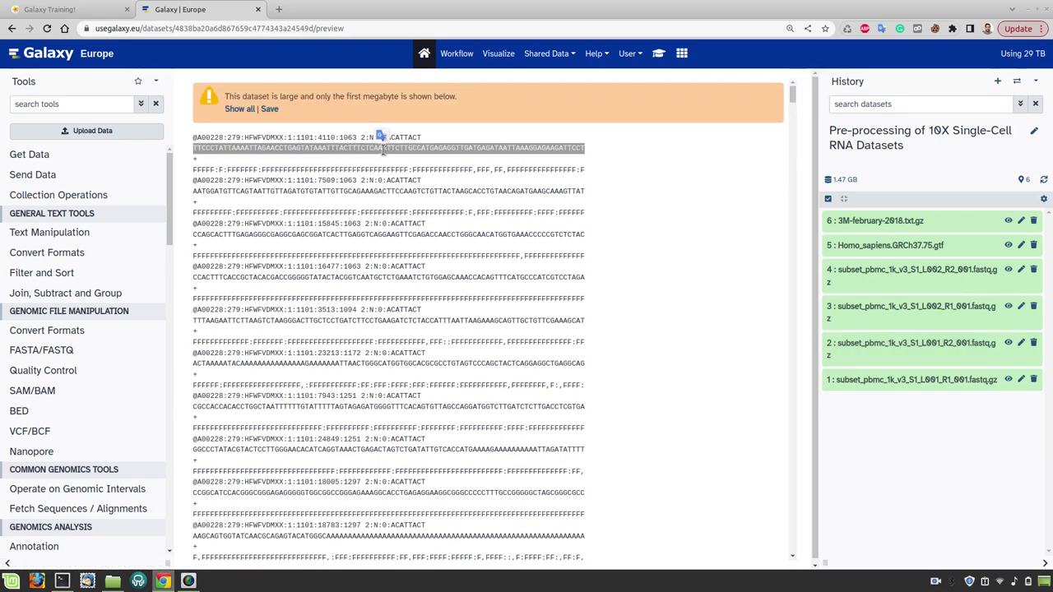
{"action": "triple_click", "coordinate": [251, 150]}
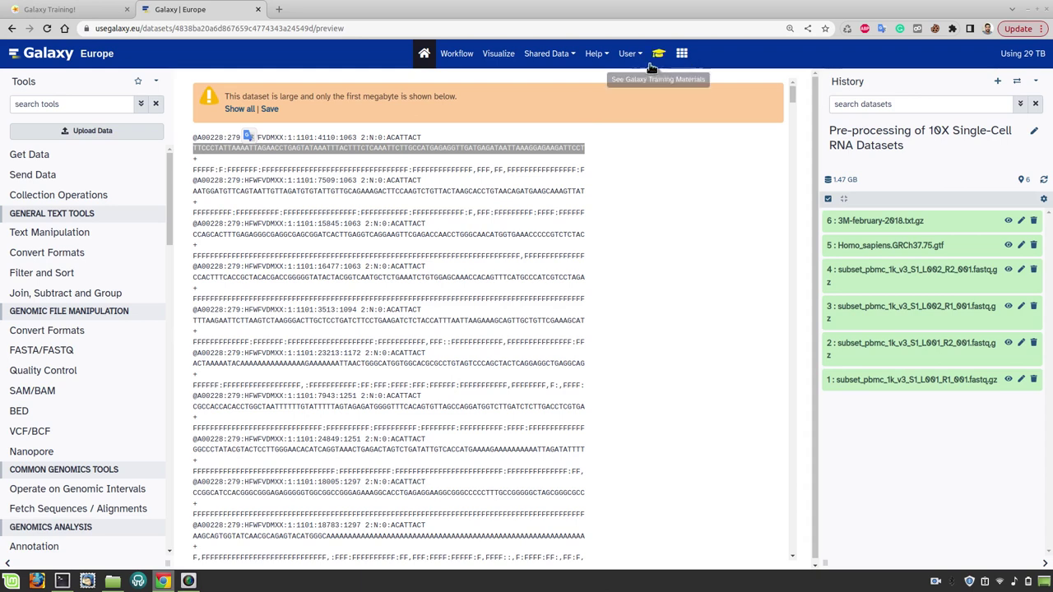
{"action": "left_click", "coordinate": [687, 232]}
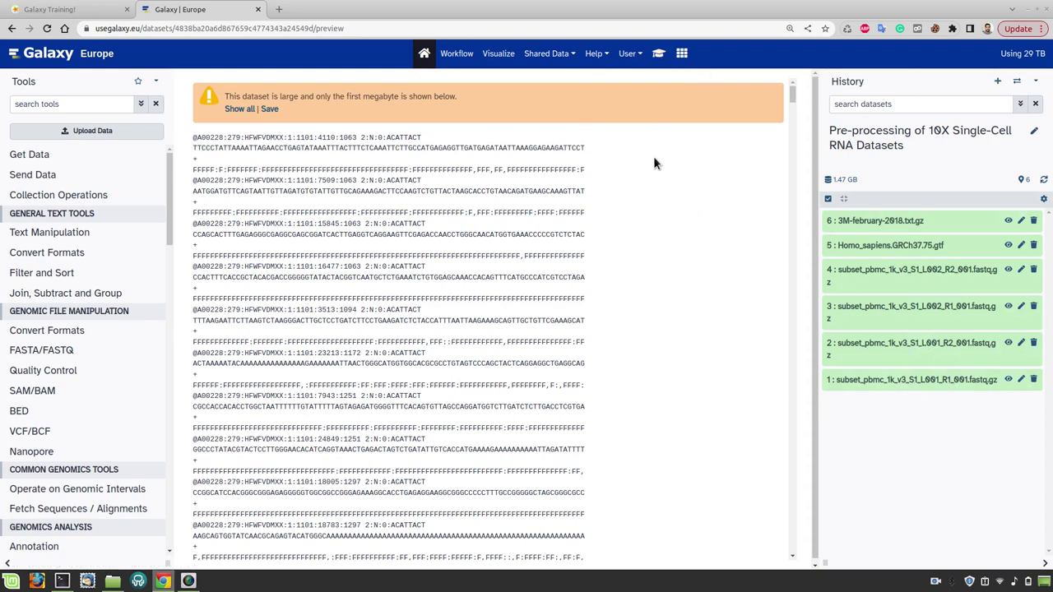
Review the tutorial's "10x Chemistries" section, comparing Read 1 and Read 2 lengths for v2 and v3, and return to the workspace
{"action": "left_click", "coordinate": [658, 54]}
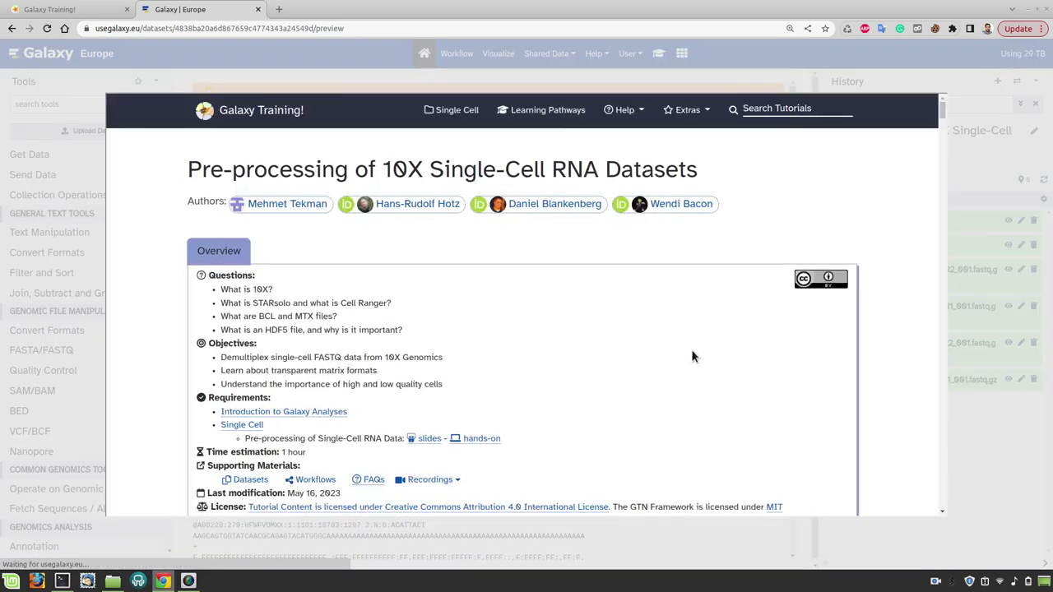
{"action": "scroll", "coordinate": [590, 336], "scroll_direction": "down", "scroll_amount": 2}
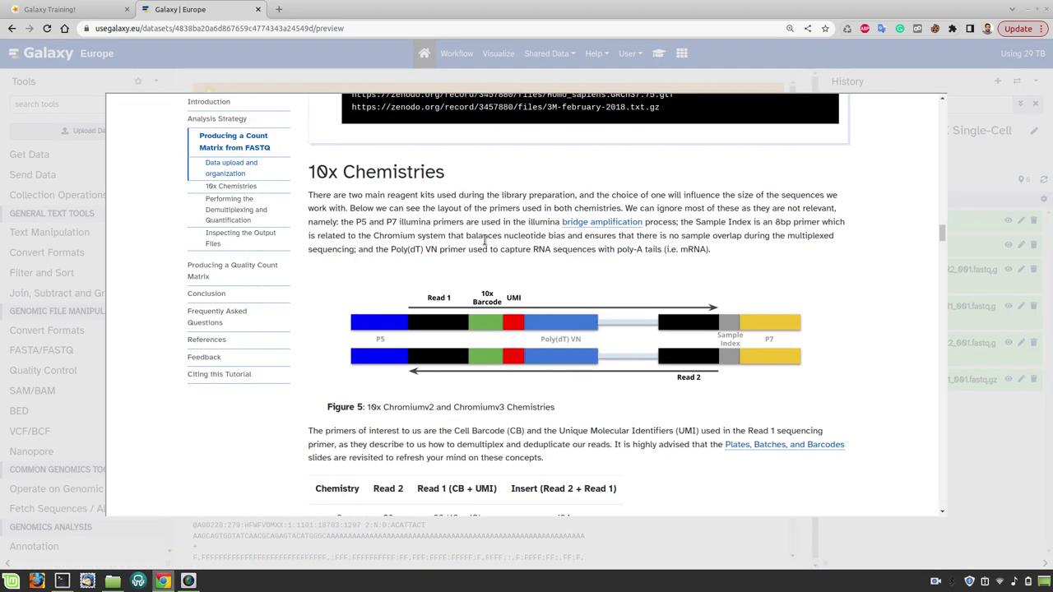
{"action": "scroll", "coordinate": [480, 218], "scroll_direction": "down", "scroll_amount": 2}
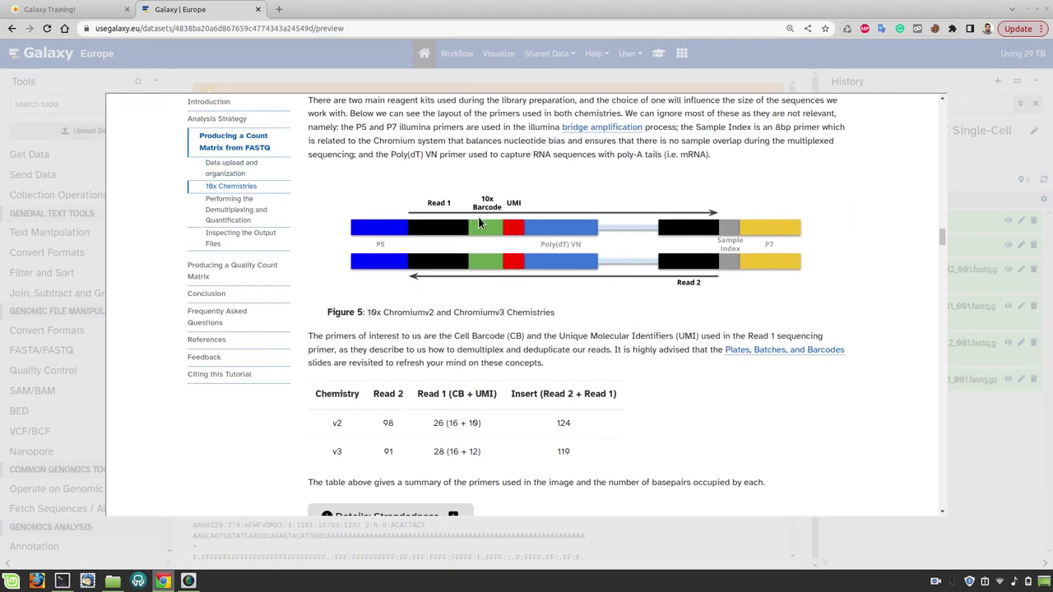
{"action": "scroll", "coordinate": [485, 331], "scroll_direction": "down", "scroll_amount": 2}
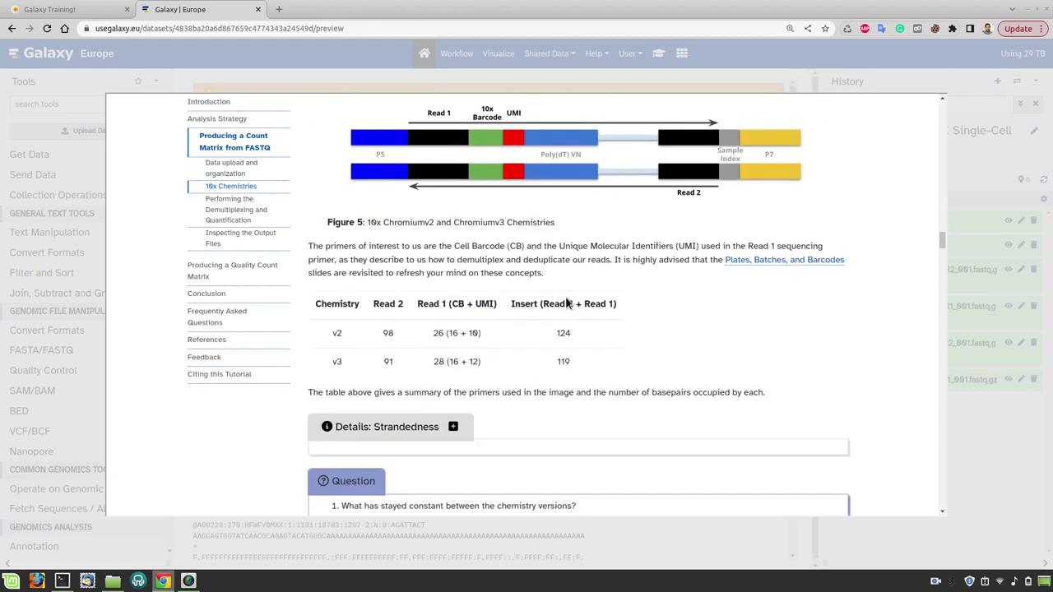
{"action": "scroll", "coordinate": [567, 297], "scroll_direction": "up", "scroll_amount": 6}
{"action": "scroll", "coordinate": [567, 297], "scroll_direction": "down", "scroll_amount": 5}
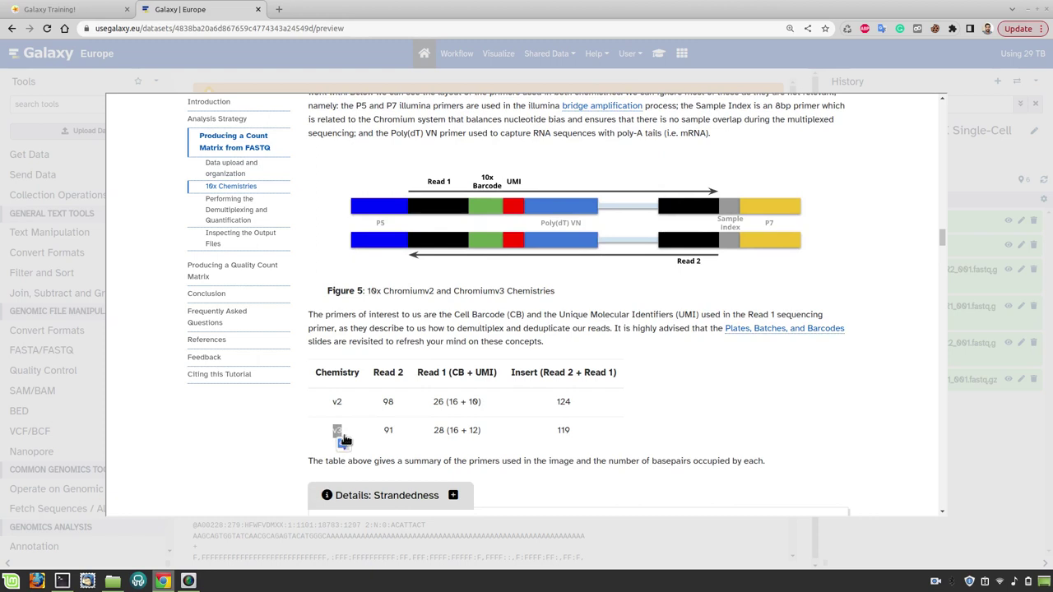
{"action": "left_click", "coordinate": [374, 446]}
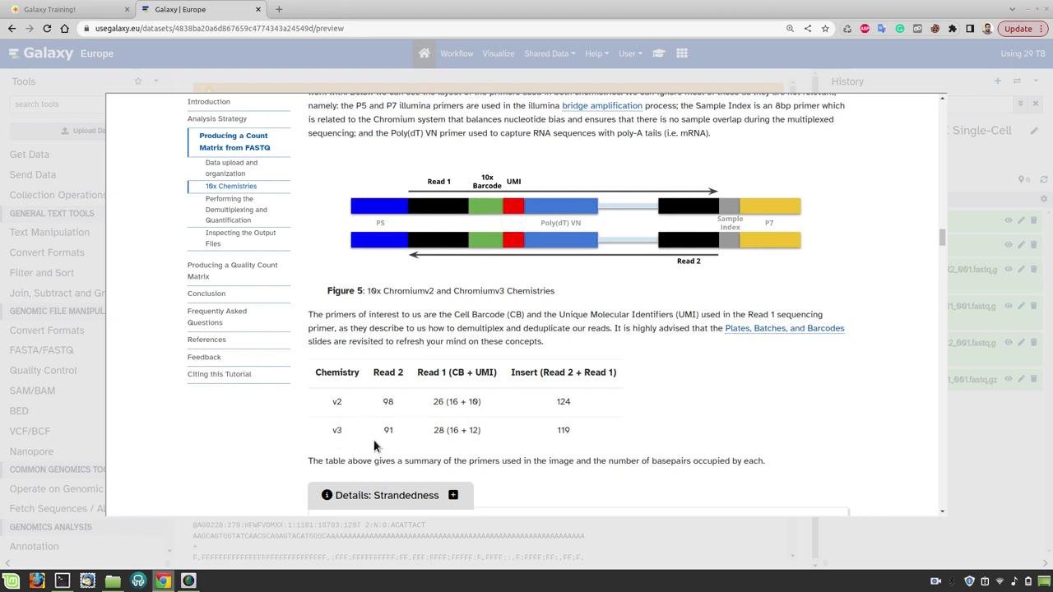
{"action": "double_click", "coordinate": [438, 430]}
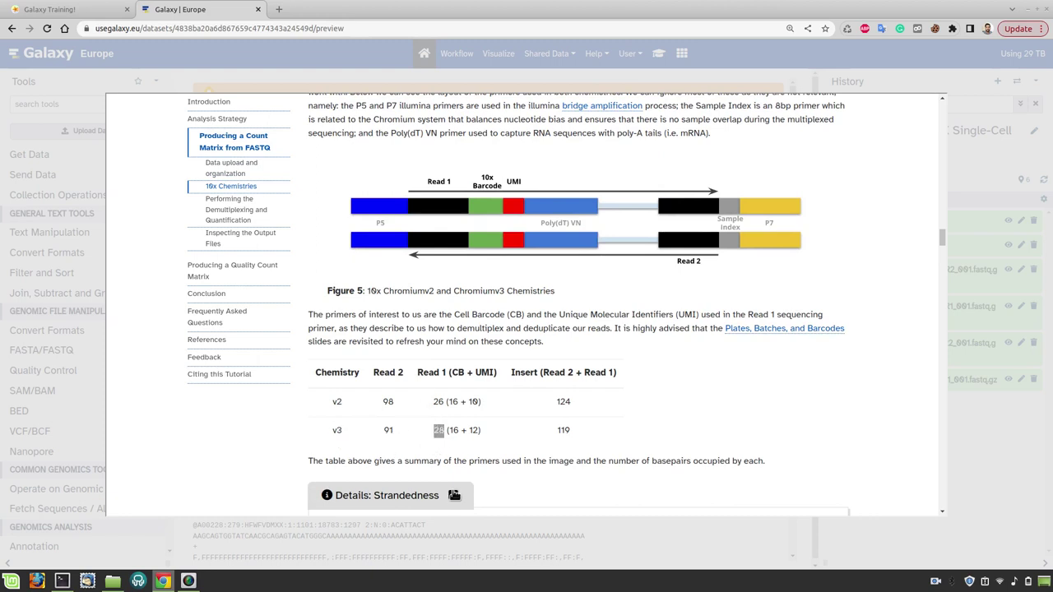
{"action": "double_click", "coordinate": [388, 430]}
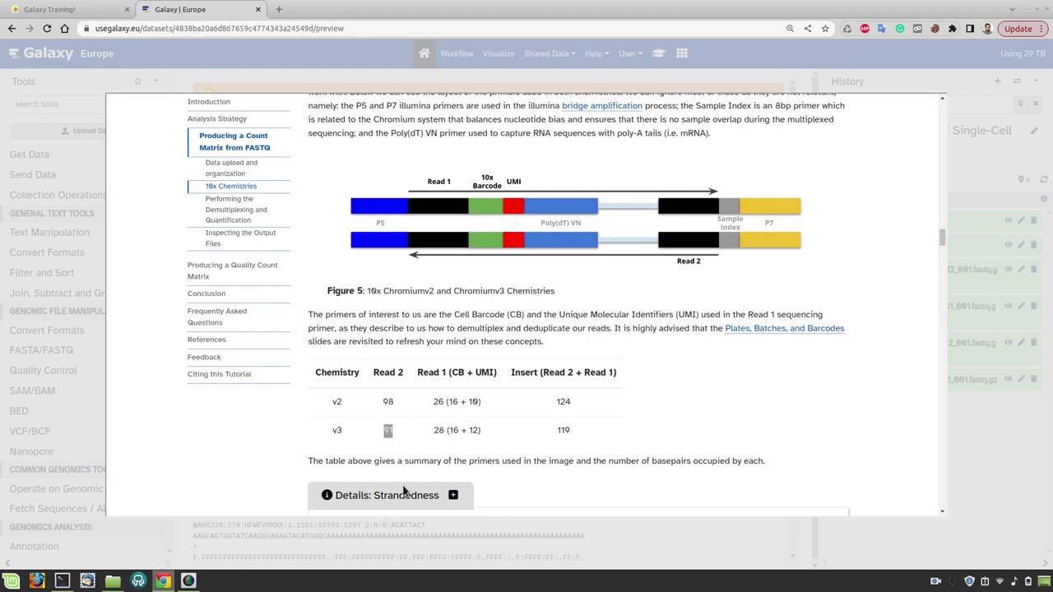
{"action": "double_click", "coordinate": [337, 402]}
{"action": "double_click", "coordinate": [388, 402]}
{"action": "double_click", "coordinate": [473, 402]}
{"action": "key", "text": "Escape"}
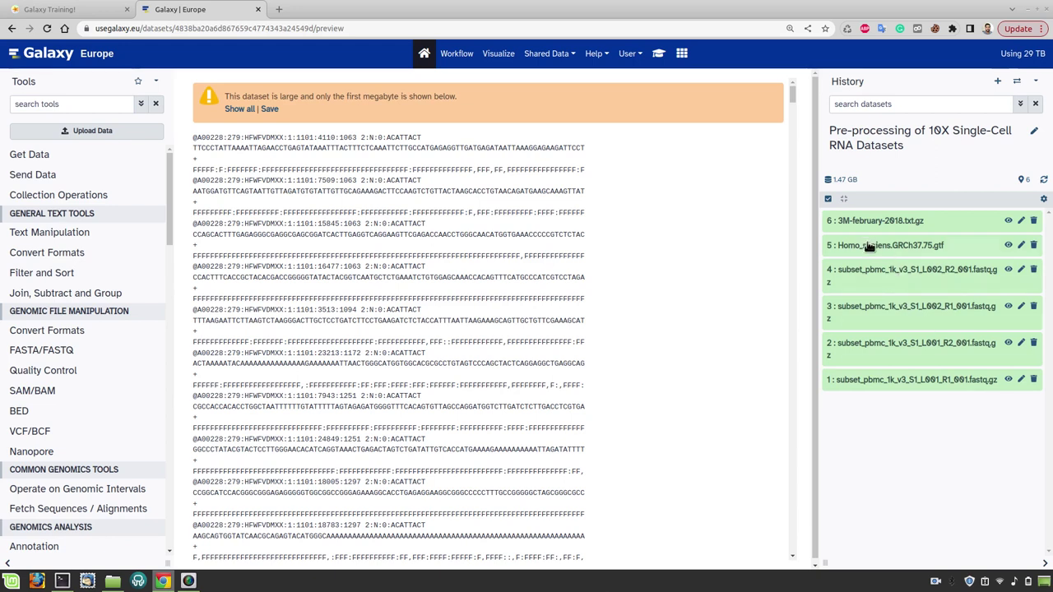
View the contents of Homo_sapiens.GRCh37.75.gtf, examine the attributes of its first gene entry, and collapse the dataset's details
{"action": "left_click", "coordinate": [923, 250]}
{"action": "left_click", "coordinate": [1008, 245]}
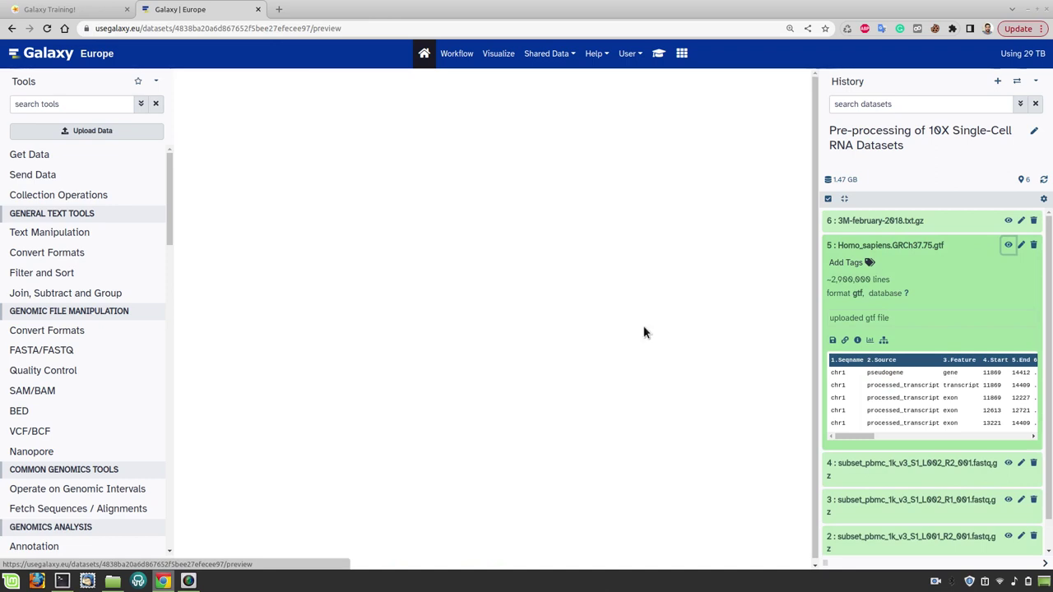
{"action": "left_click", "coordinate": [1007, 246]}
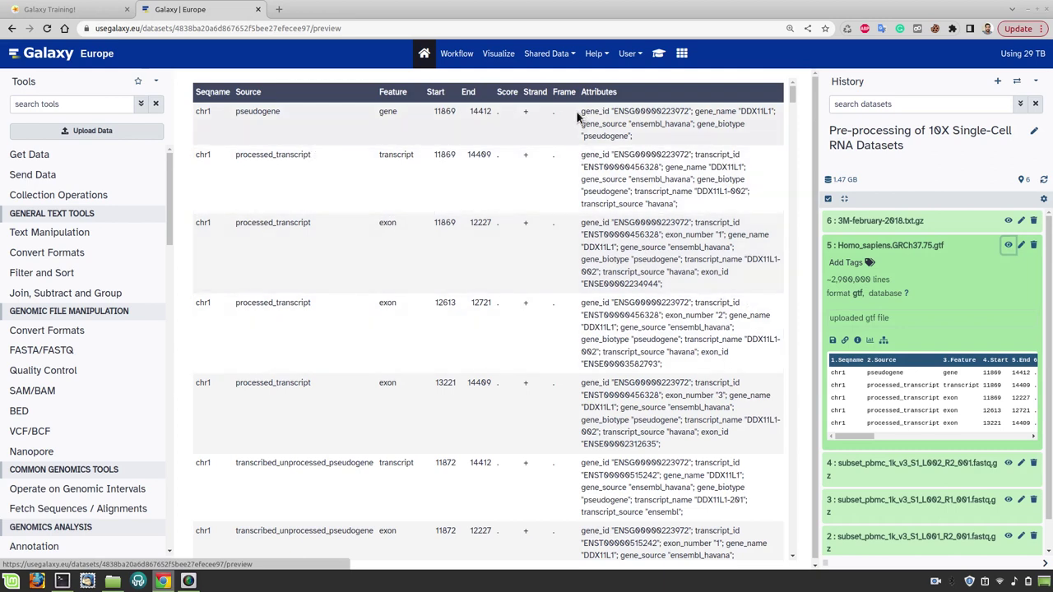
{"action": "left_click_drag", "start_coordinate": [578, 111], "coordinate": [629, 136]}
{"action": "left_click", "coordinate": [649, 146]}
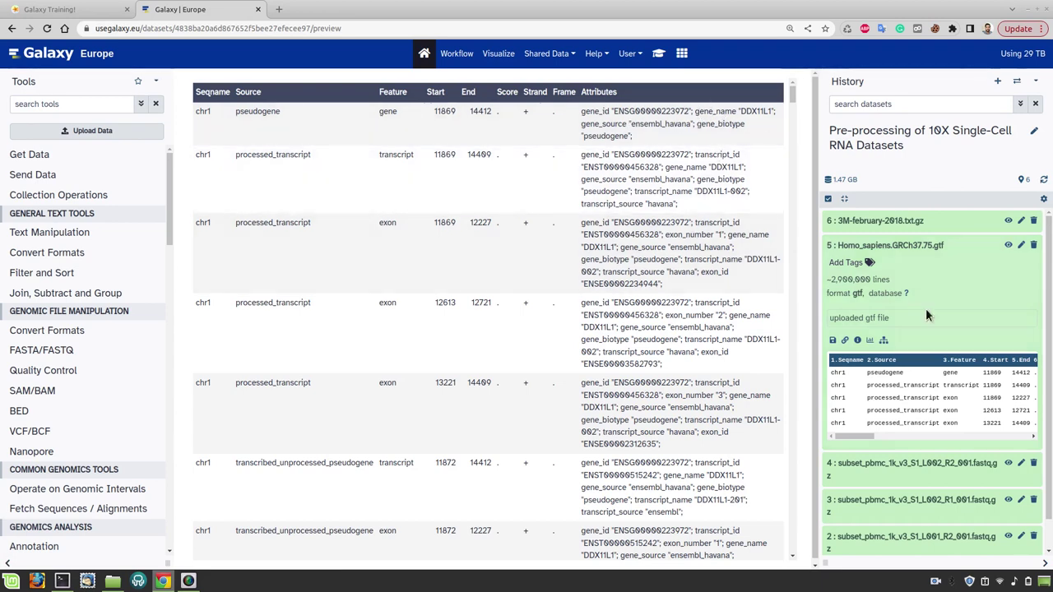
{"action": "left_click", "coordinate": [883, 245]}
View the contents of 3M-february-2018.txt.gz, examine its line count and individual barcodes, and collapse the dataset's details
{"action": "left_click", "coordinate": [870, 221]}
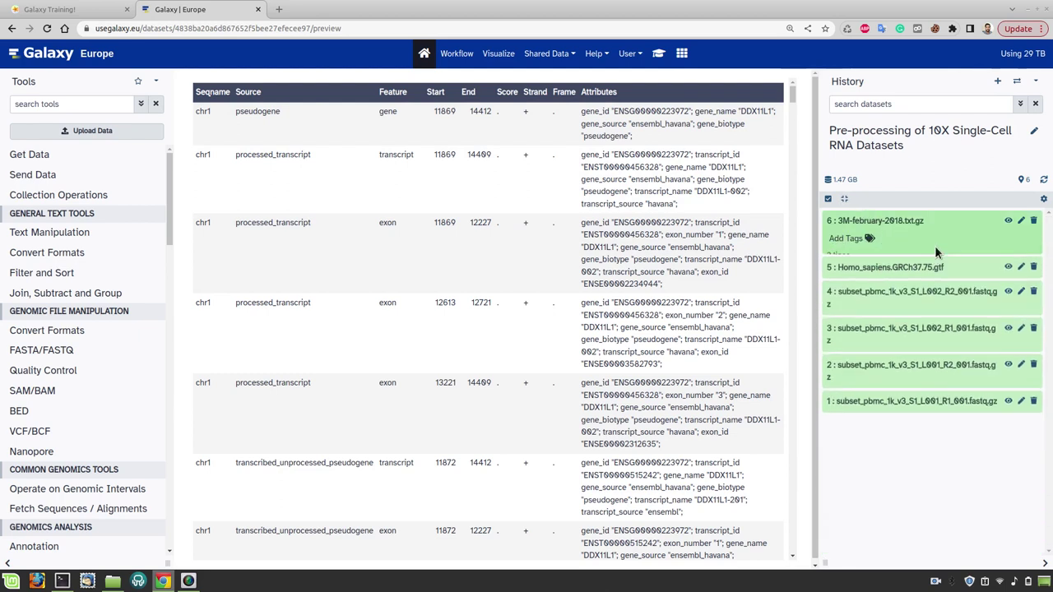
{"action": "left_click", "coordinate": [1008, 221]}
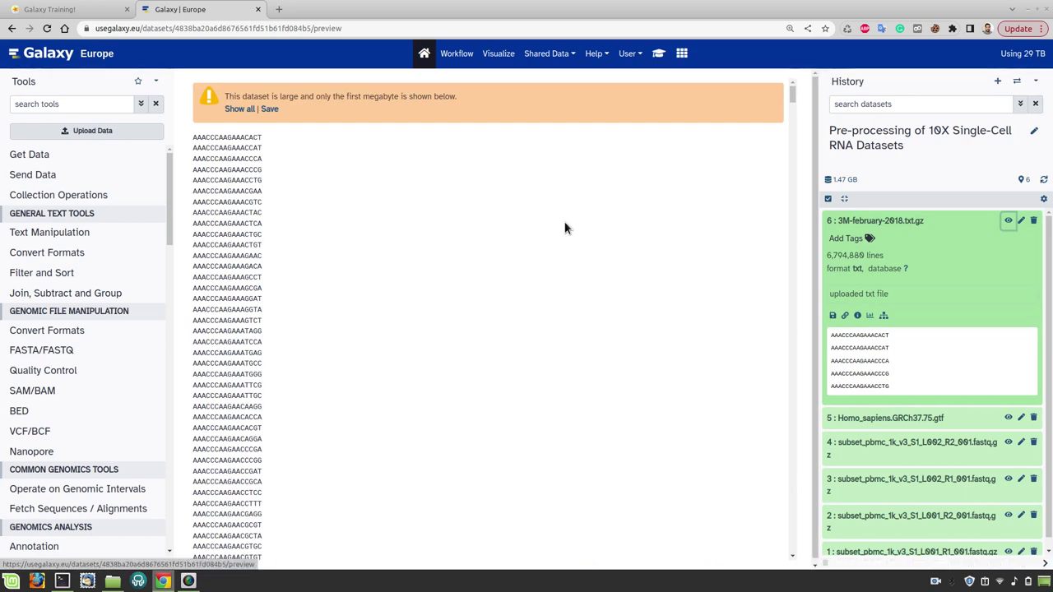
{"action": "left_click_drag", "start_coordinate": [825, 255], "coordinate": [862, 259]}
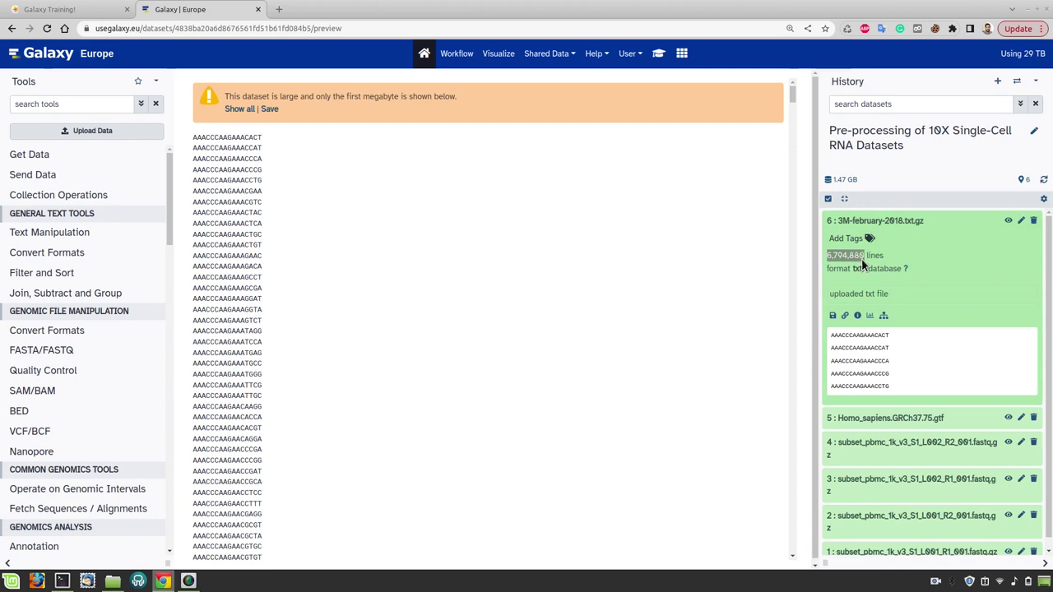
{"action": "left_click", "coordinate": [225, 147]}
{"action": "triple_click", "coordinate": [237, 147]}
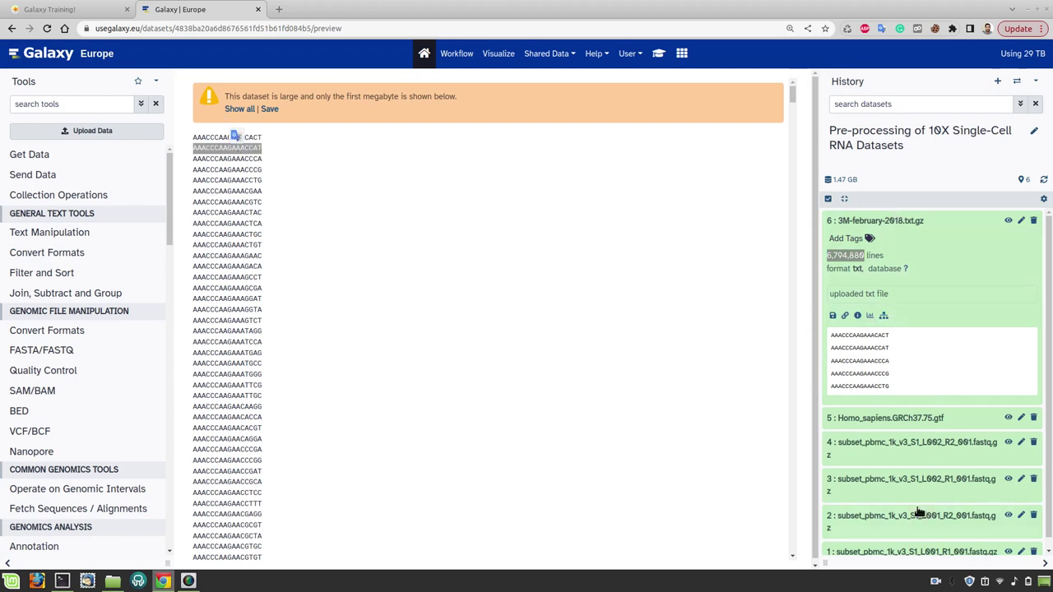
{"action": "scroll", "coordinate": [919, 512], "scroll_direction": "down", "scroll_amount": 1}
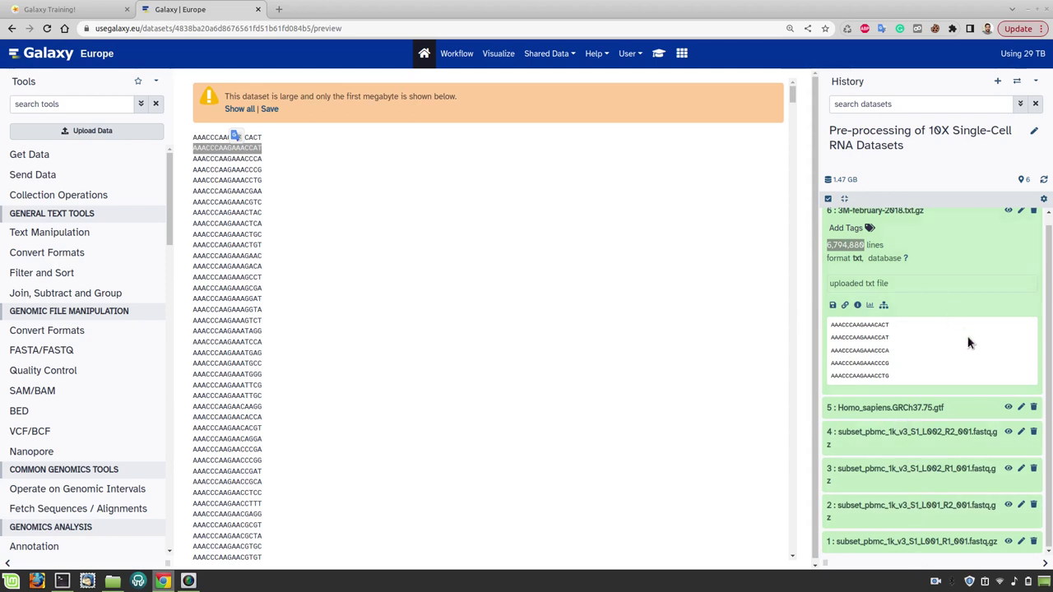
{"action": "scroll", "coordinate": [968, 343], "scroll_direction": "up", "scroll_amount": 1}
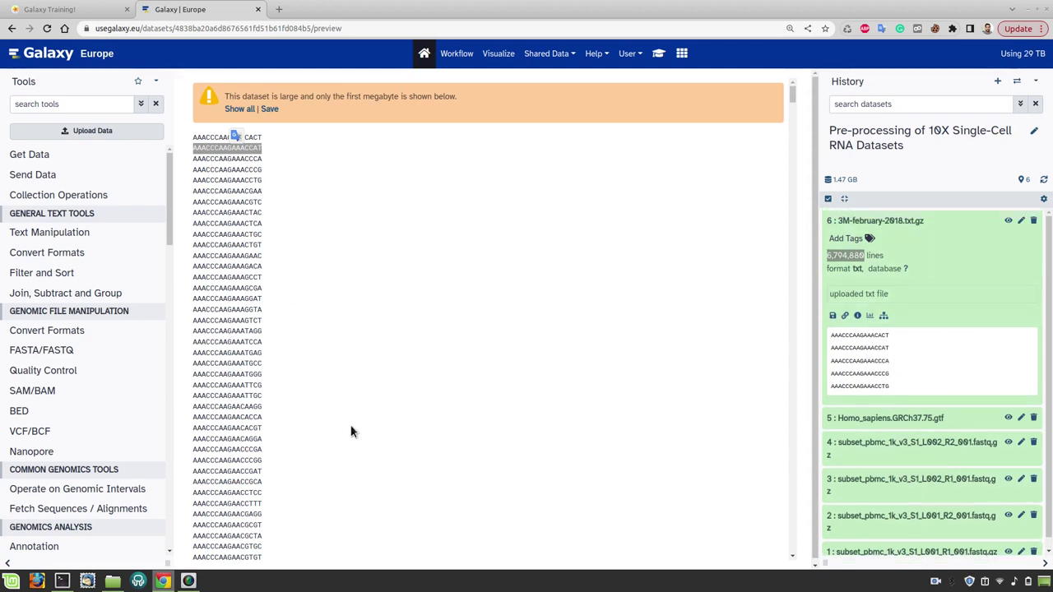
{"action": "left_click", "coordinate": [484, 305]}
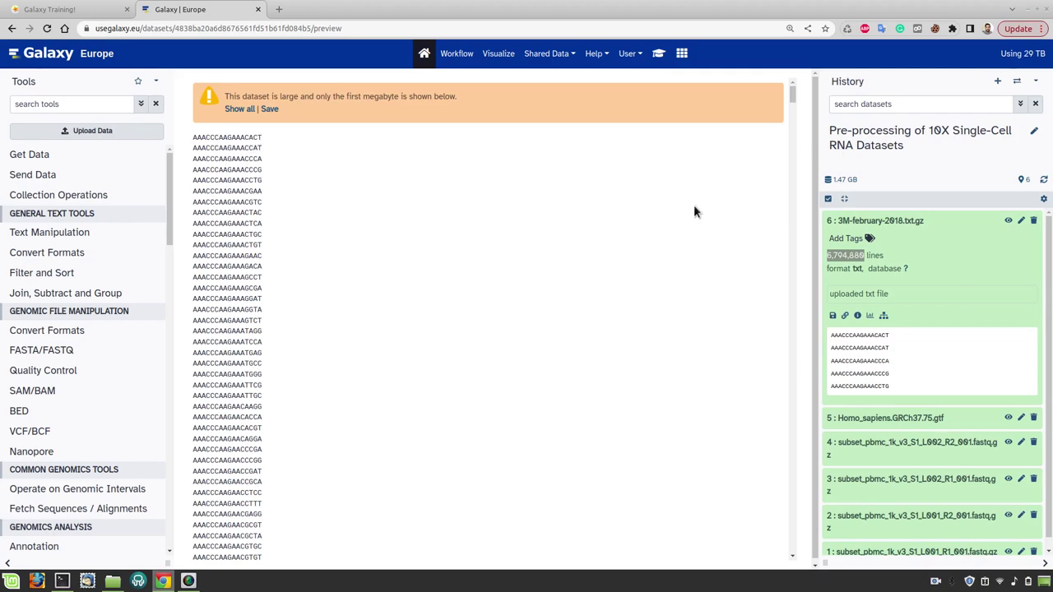
{"action": "left_click", "coordinate": [885, 219]}
Review the source FASTQ files listed in the tutorial's "Producing a Count Matrix from FASTQ" section and return to the workspace
{"action": "left_click", "coordinate": [661, 53]}
{"action": "scroll", "coordinate": [691, 274], "scroll_direction": "up", "scroll_amount": 10}
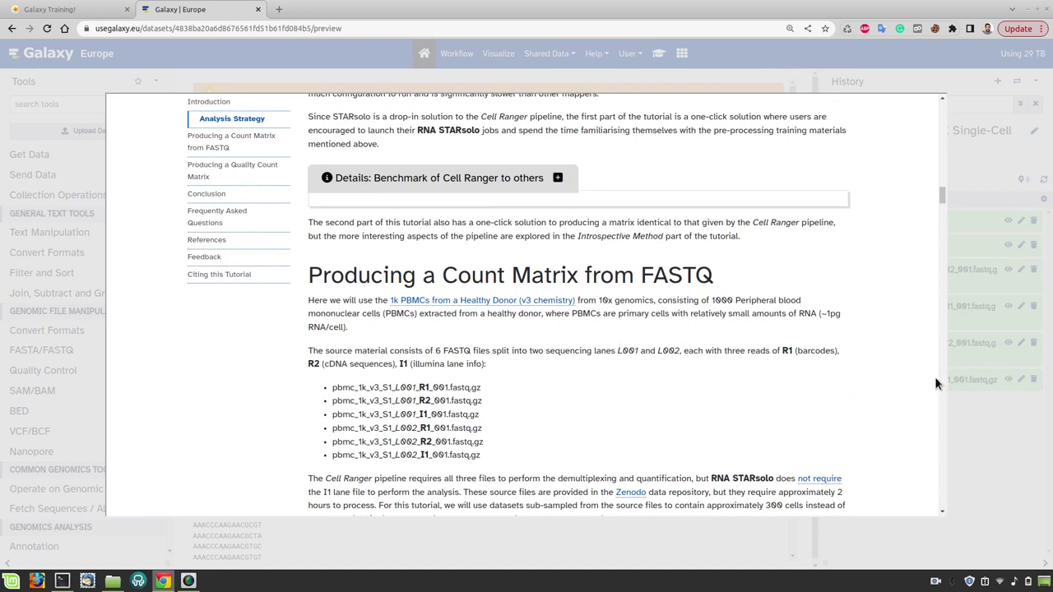
{"action": "left_click", "coordinate": [1014, 489]}
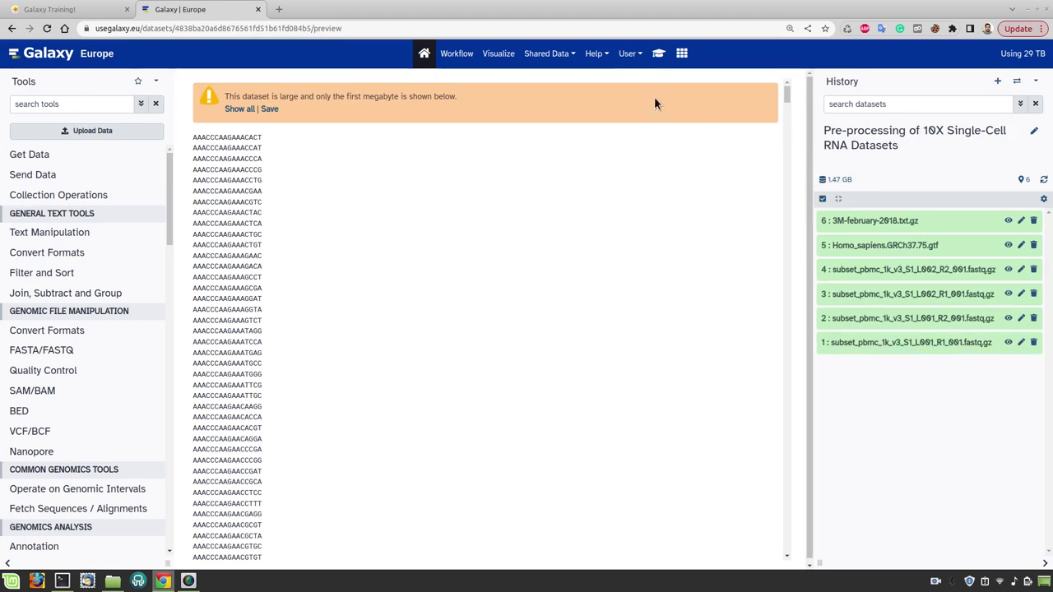
Review the RNA STARsolo parameters in the tutorial's "Performing the Demultiplexing and Quantification" section, including reference genome, read files and barcode whitelist
{"action": "left_click", "coordinate": [658, 53]}
{"action": "scroll", "coordinate": [629, 238], "scroll_direction": "down", "scroll_amount": 10}
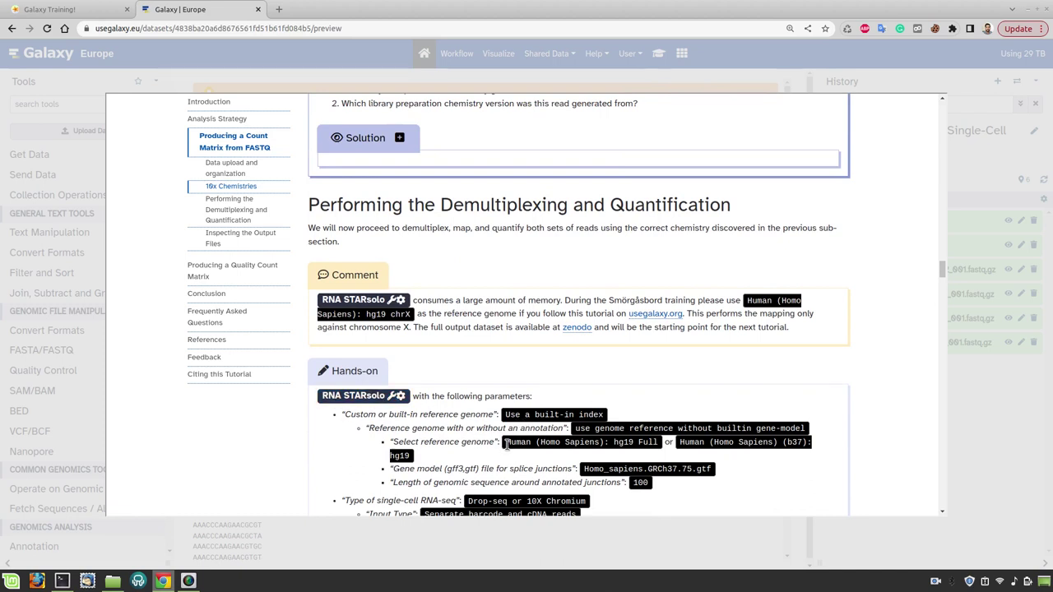
{"action": "left_click_drag", "start_coordinate": [507, 444], "coordinate": [645, 444]}
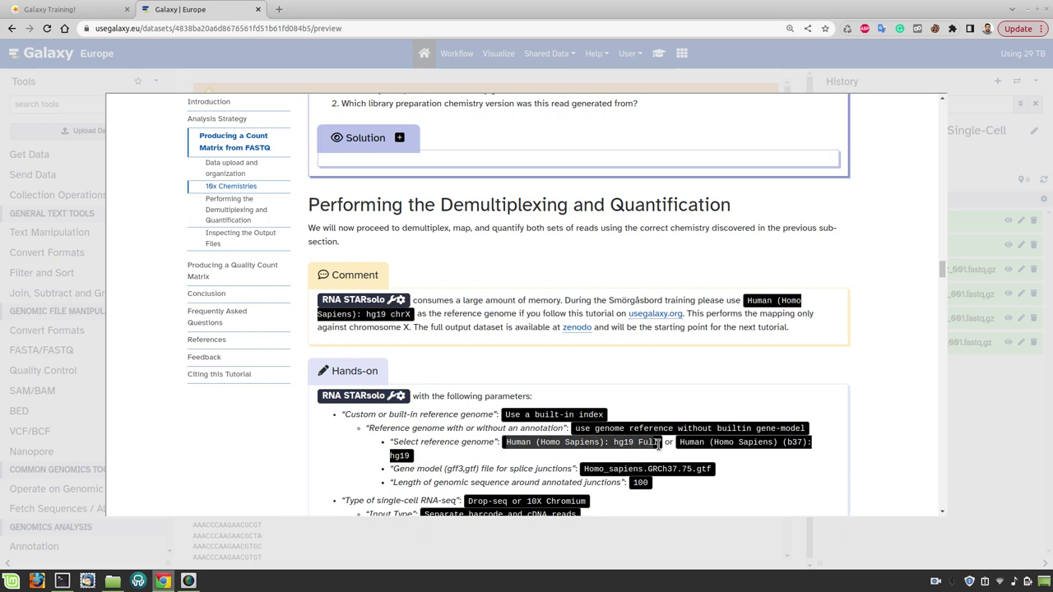
{"action": "left_click", "coordinate": [589, 485]}
{"action": "scroll", "coordinate": [703, 457], "scroll_direction": "down", "scroll_amount": 1}
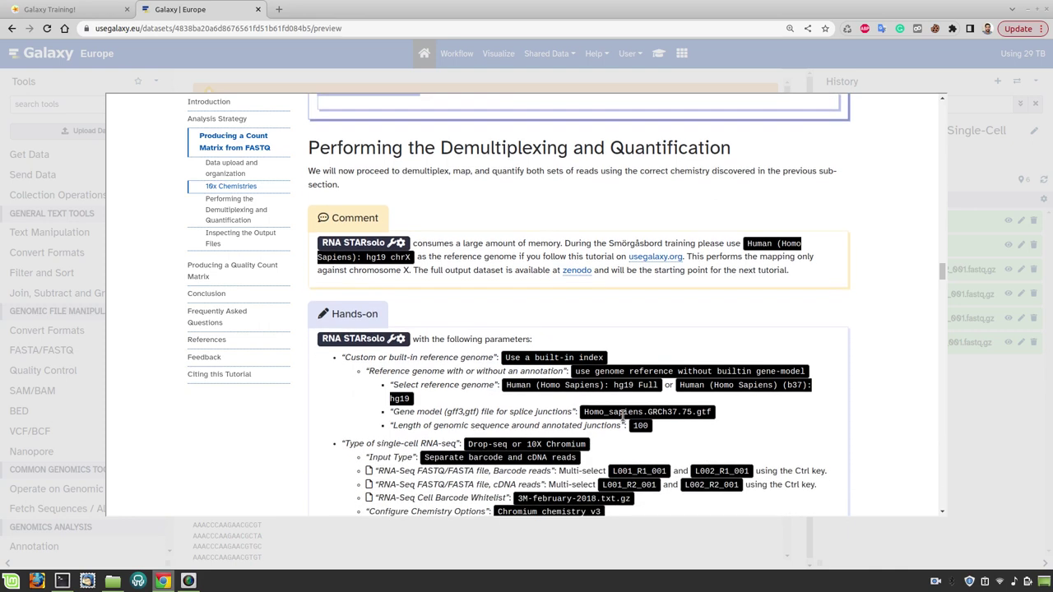
{"action": "double_click", "coordinate": [617, 470]}
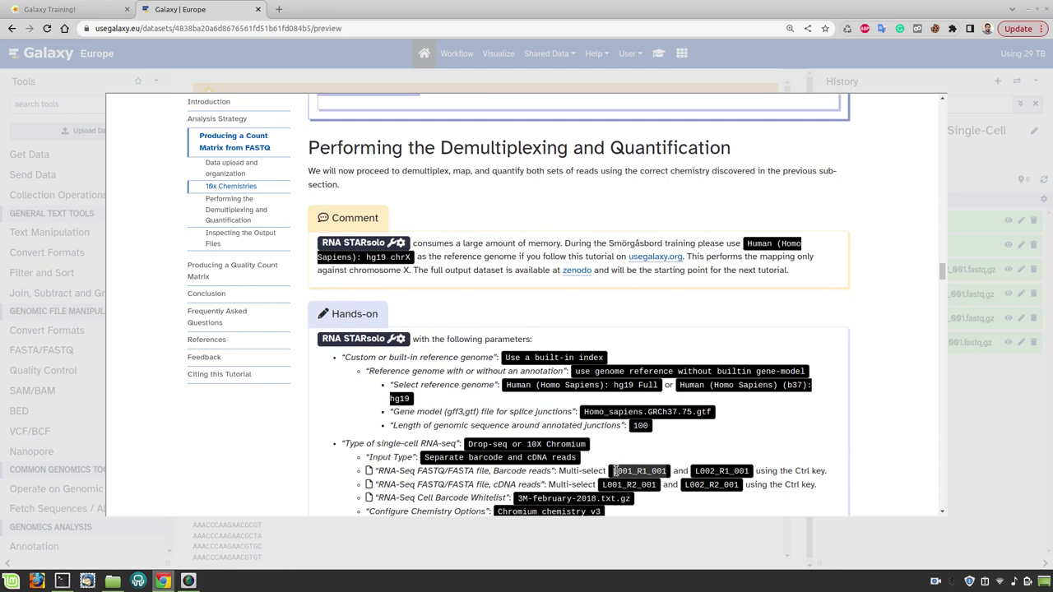
{"action": "scroll", "coordinate": [647, 352], "scroll_direction": "down", "scroll_amount": 2}
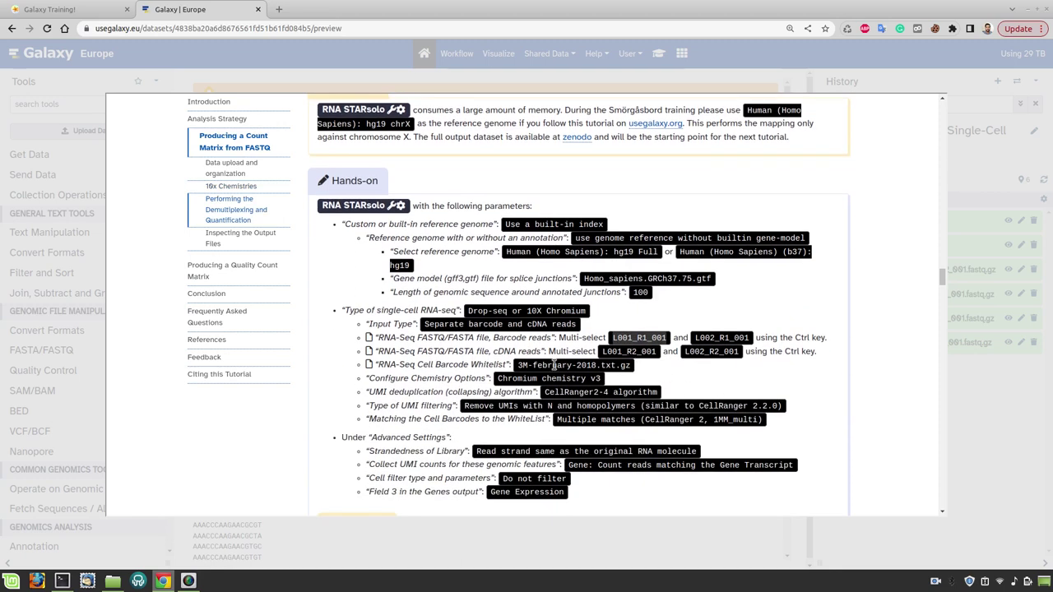
{"action": "left_click_drag", "start_coordinate": [520, 367], "coordinate": [632, 374]}
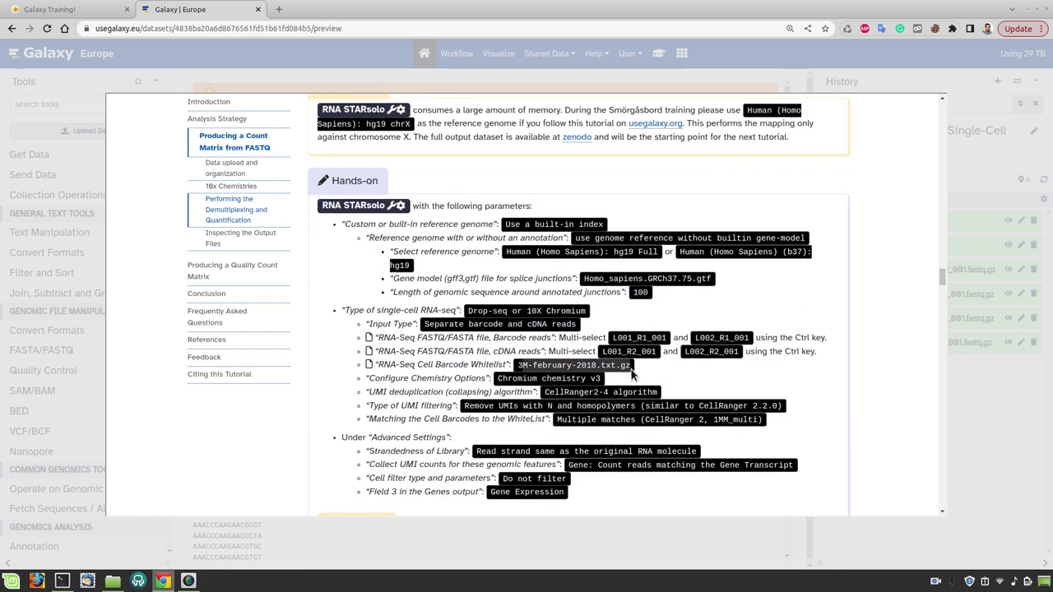
{"action": "left_click", "coordinate": [1013, 427]}
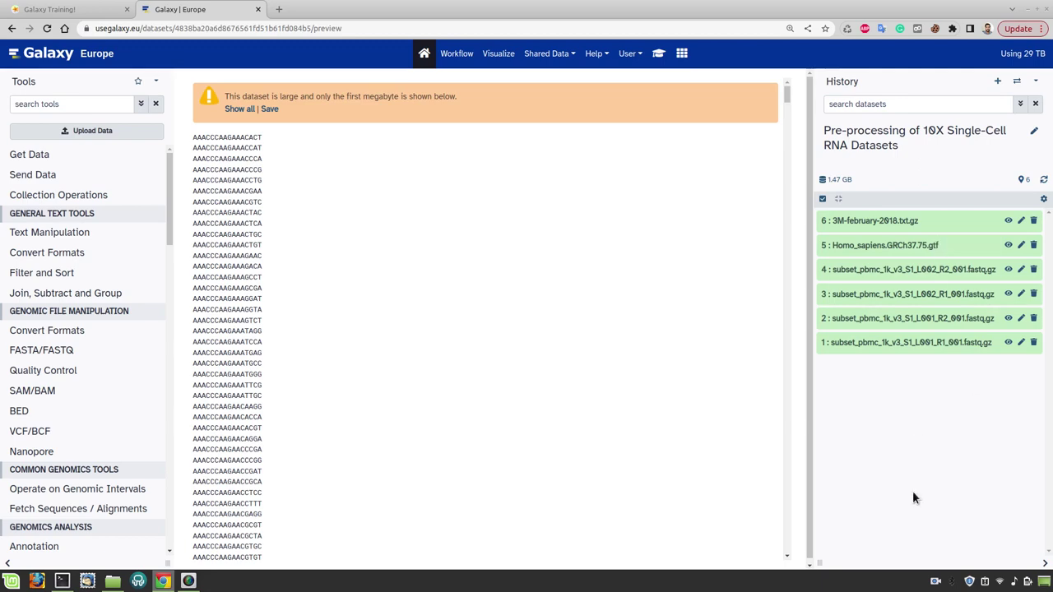
Open the RNA STARsolo tool from the tutorial and set its reference genome to "Human (Homo sapiens): hg19 Full"
{"action": "left_click", "coordinate": [659, 52]}
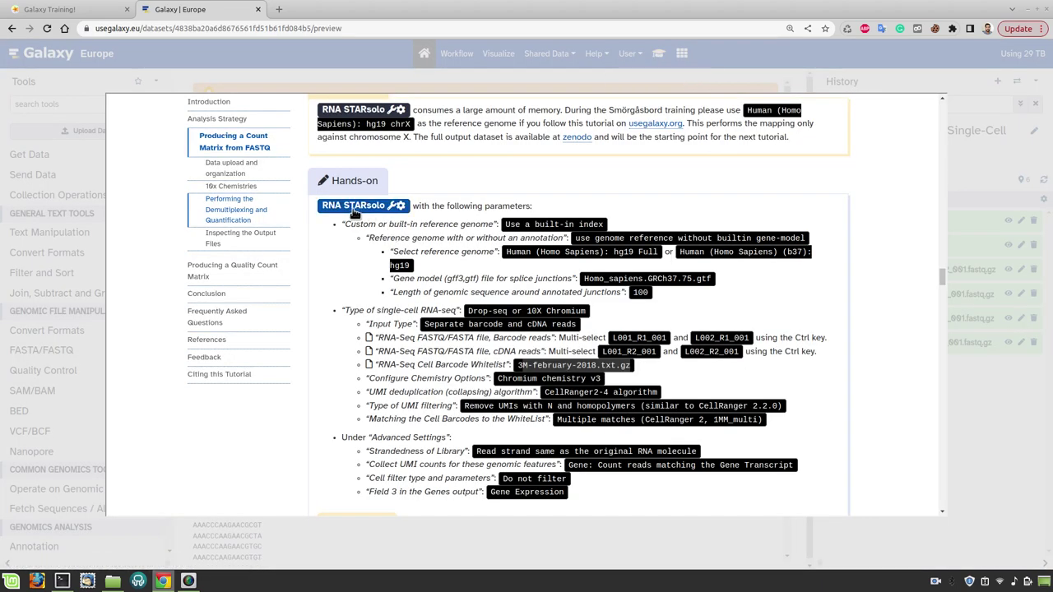
{"action": "left_click", "coordinate": [354, 215]}
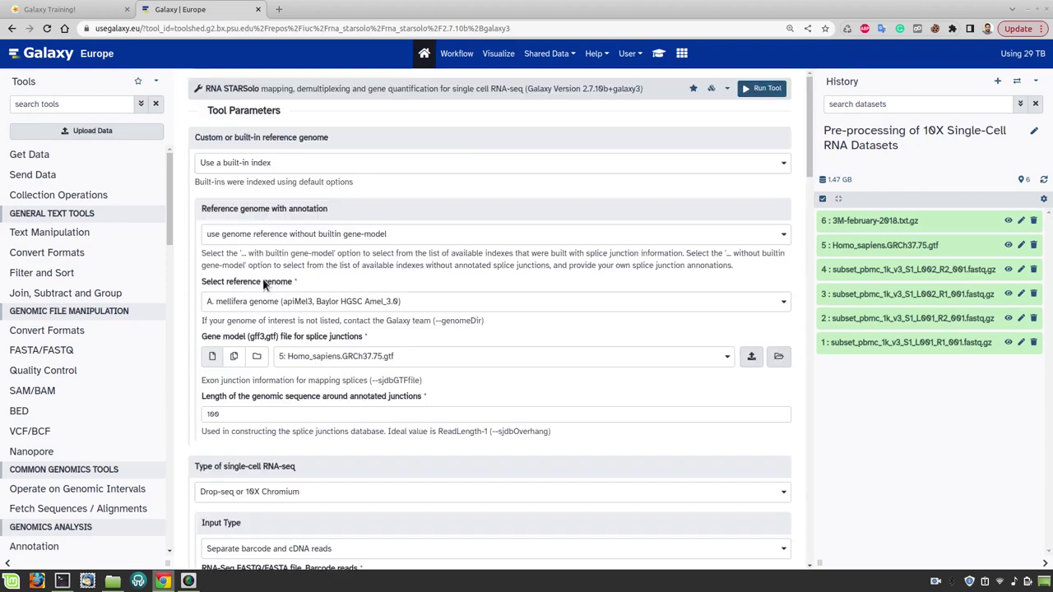
{"action": "left_click", "coordinate": [276, 306]}
{"action": "type", "text": "hg"}
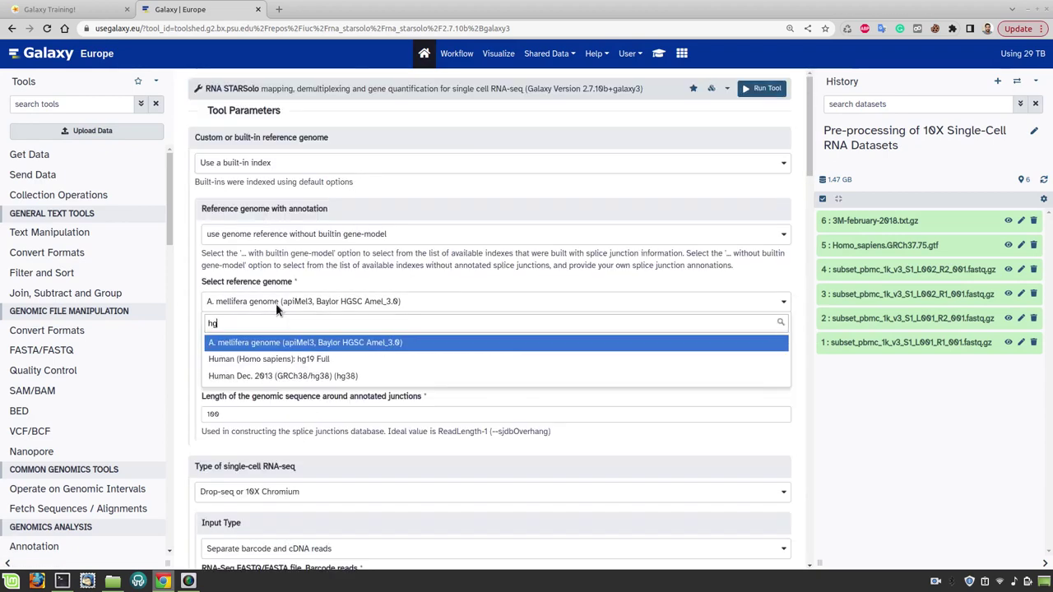
{"action": "type", "text": "19"}
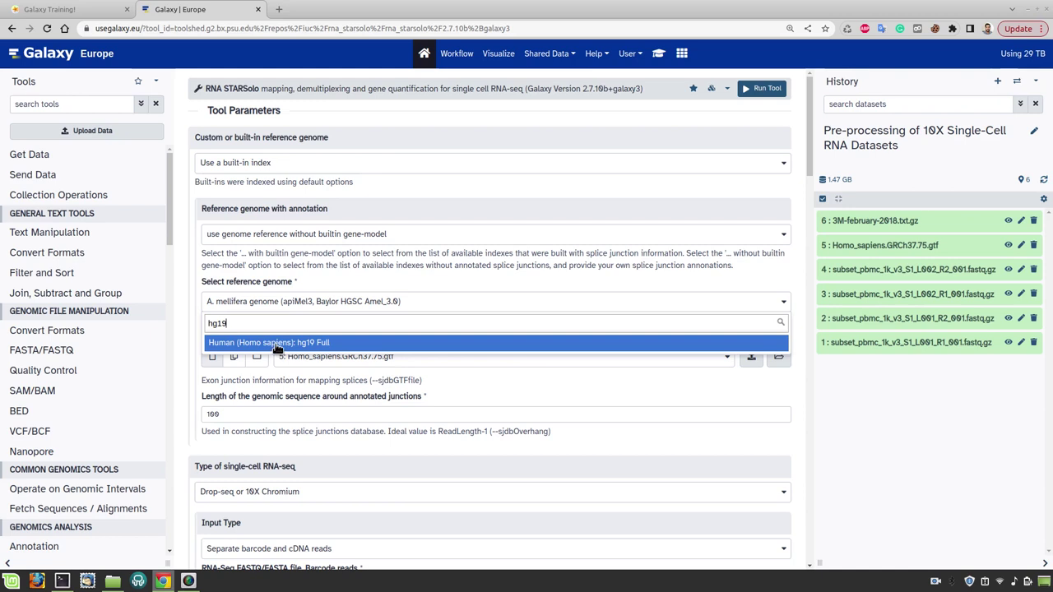
{"action": "left_click", "coordinate": [277, 342]}
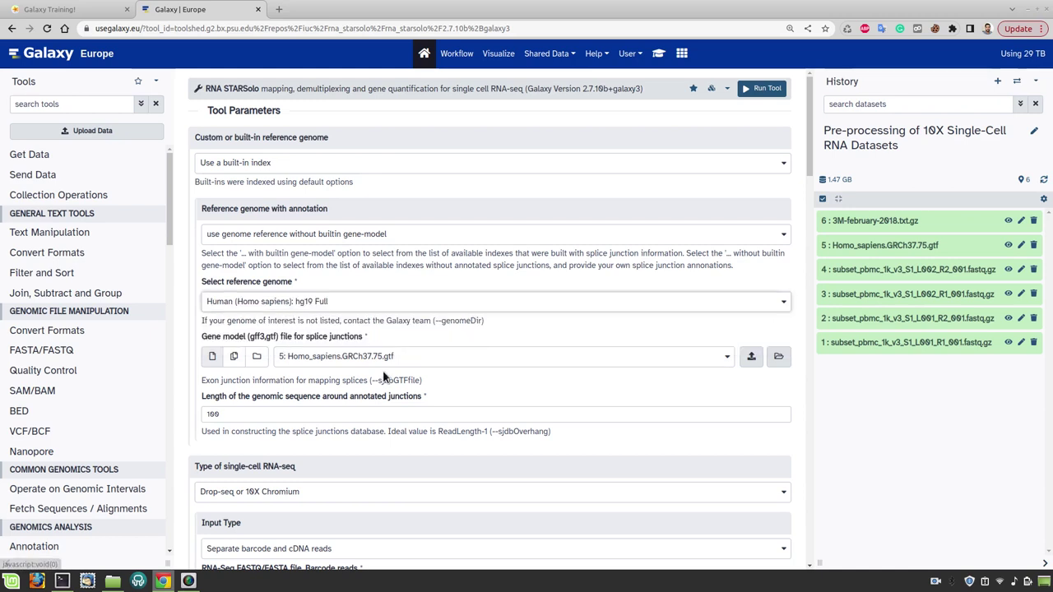
Select the L001 and L002 R1_001 FASTQ files as barcode reads and the L001 and L002 R2_001 files as cDNA reads
{"action": "scroll", "coordinate": [360, 396], "scroll_direction": "down", "scroll_amount": 1}
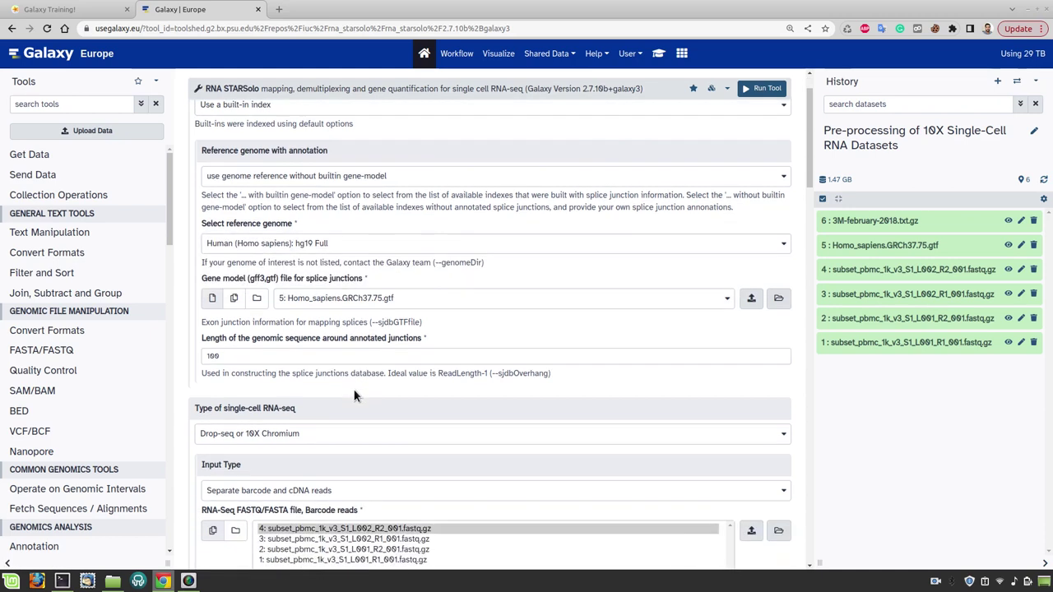
{"action": "scroll", "coordinate": [461, 278], "scroll_direction": "down", "scroll_amount": 2}
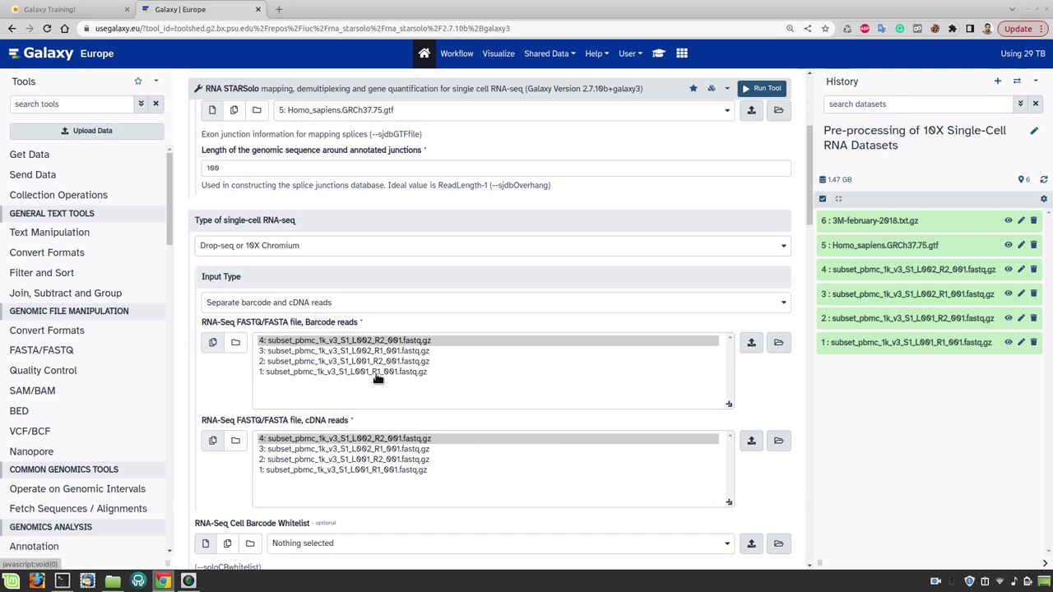
{"action": "left_click", "coordinate": [352, 372]}
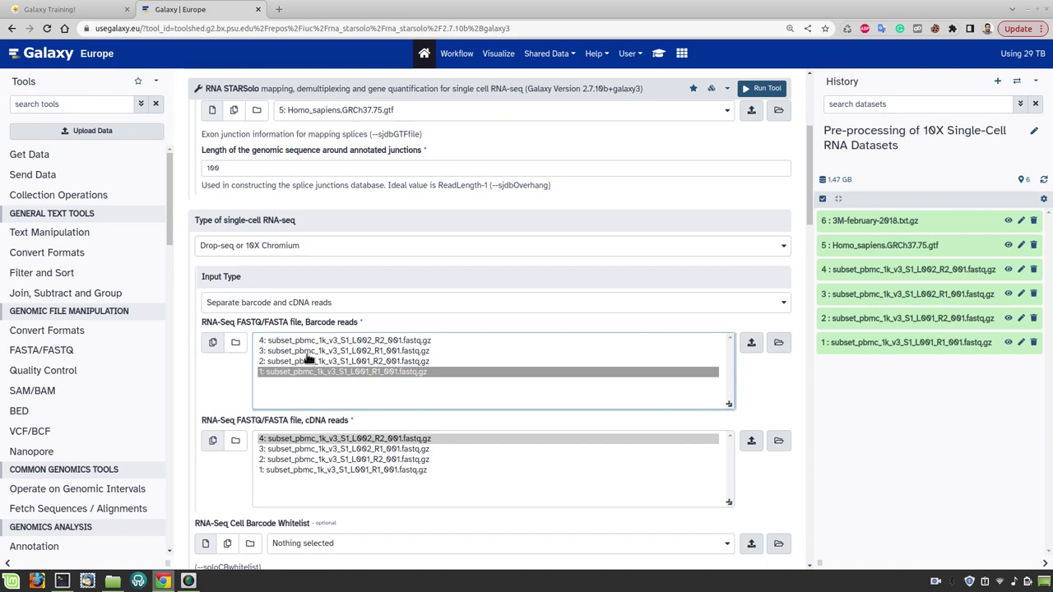
{"action": "left_click", "coordinate": [344, 352], "text": "ctrl"}
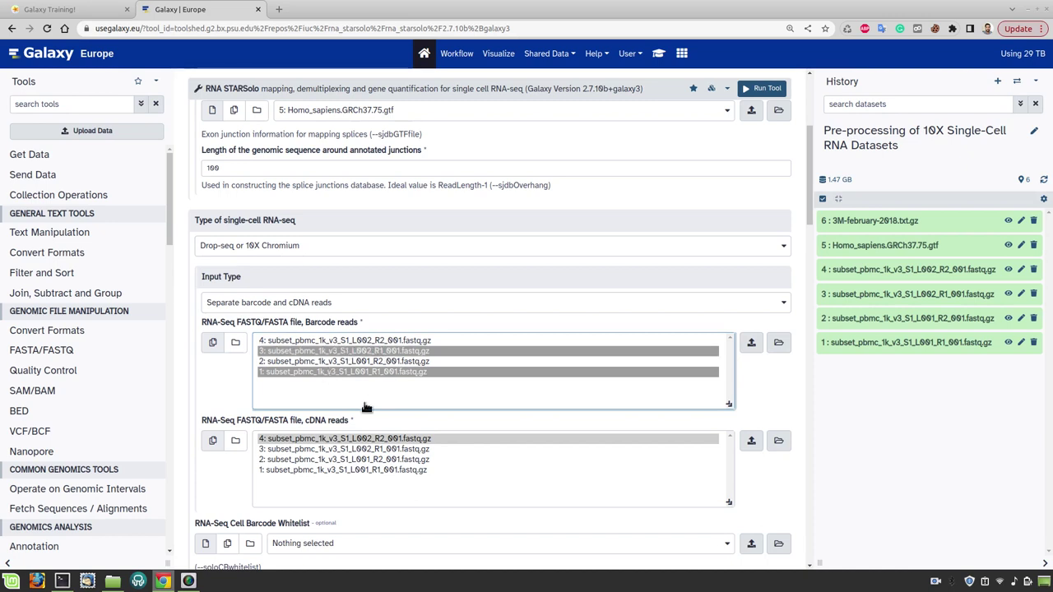
{"action": "left_click", "coordinate": [344, 440]}
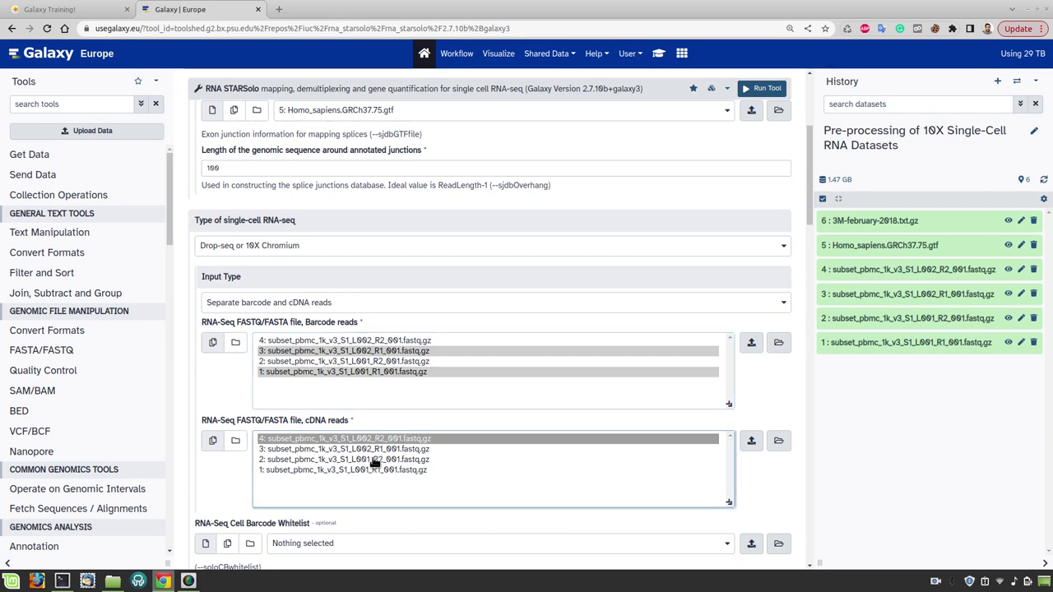
{"action": "left_click", "coordinate": [373, 460], "text": "ctrl"}
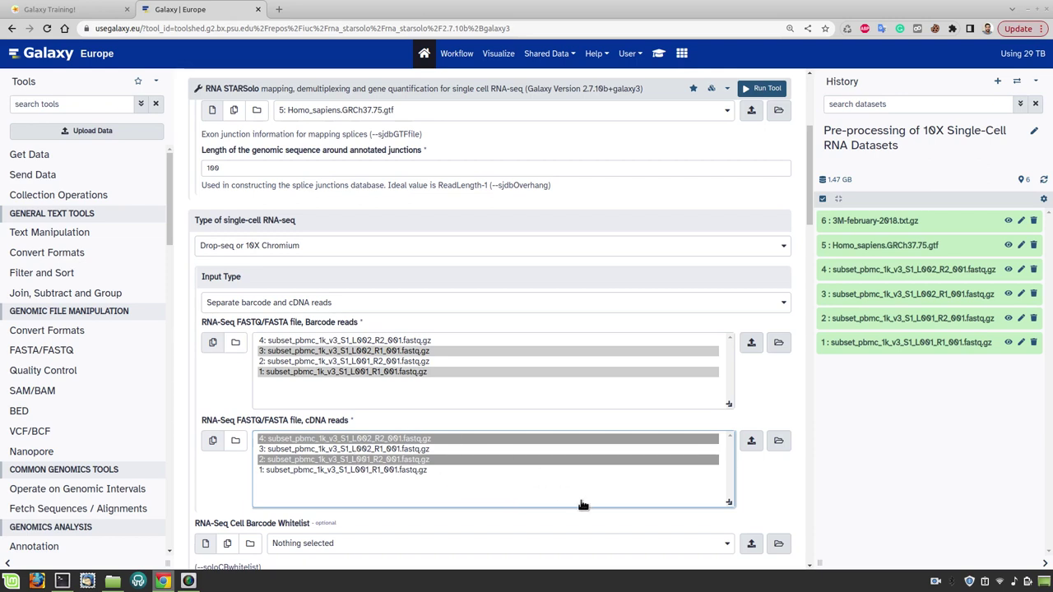
Set the RNA-Seq Cell Barcode Whitelist to 3M-february-2018.txt.gz and the chemistry option to Chromium chemistry v3
{"action": "scroll", "coordinate": [762, 510], "scroll_direction": "down", "scroll_amount": 4}
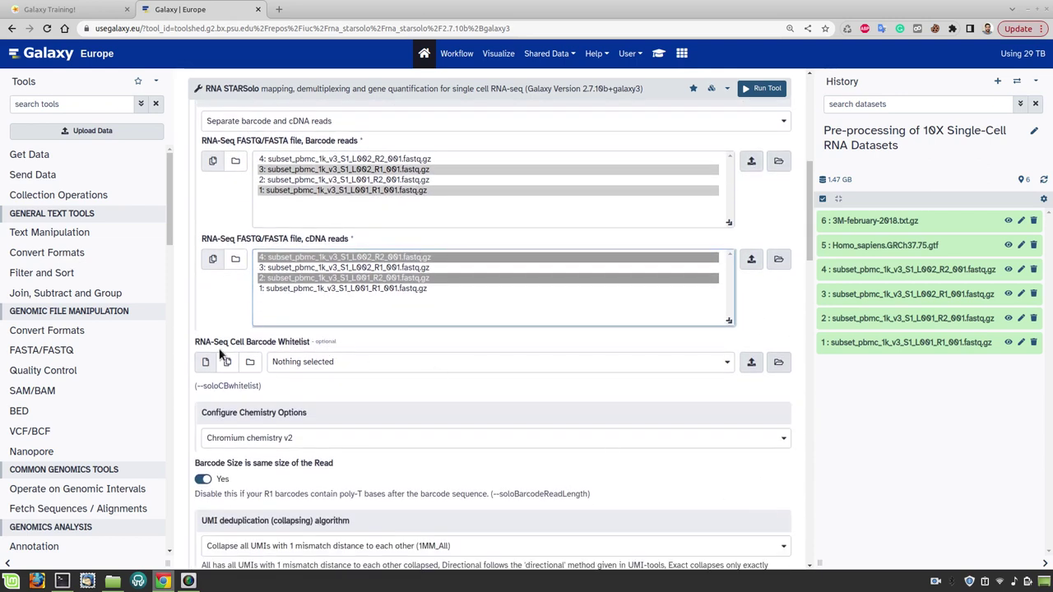
{"action": "left_click", "coordinate": [339, 363]}
{"action": "left_click", "coordinate": [366, 419]}
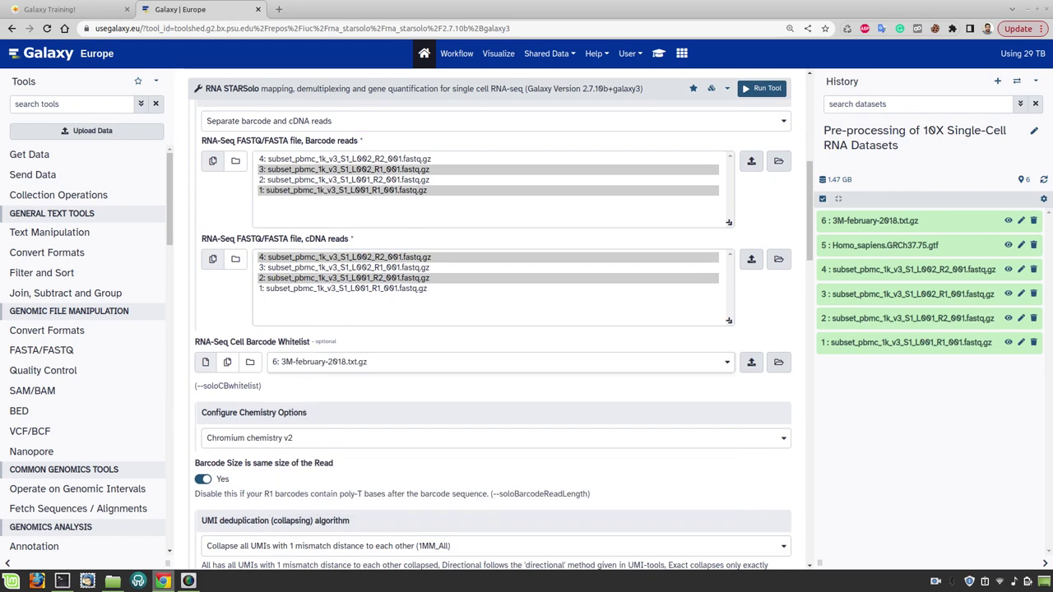
{"action": "scroll", "coordinate": [437, 400], "scroll_direction": "down", "scroll_amount": 1}
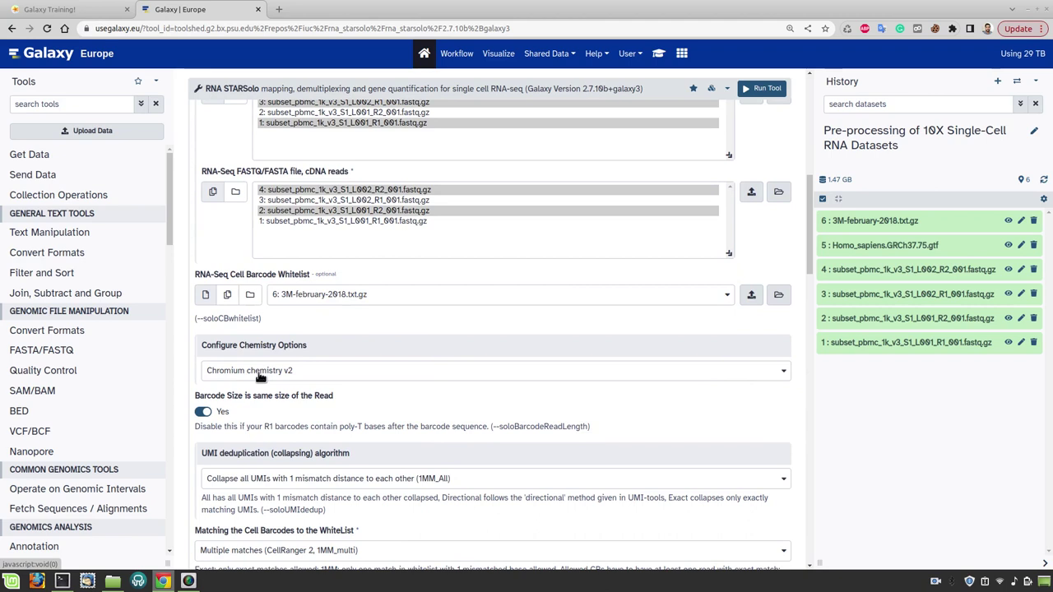
{"action": "left_click", "coordinate": [260, 374]}
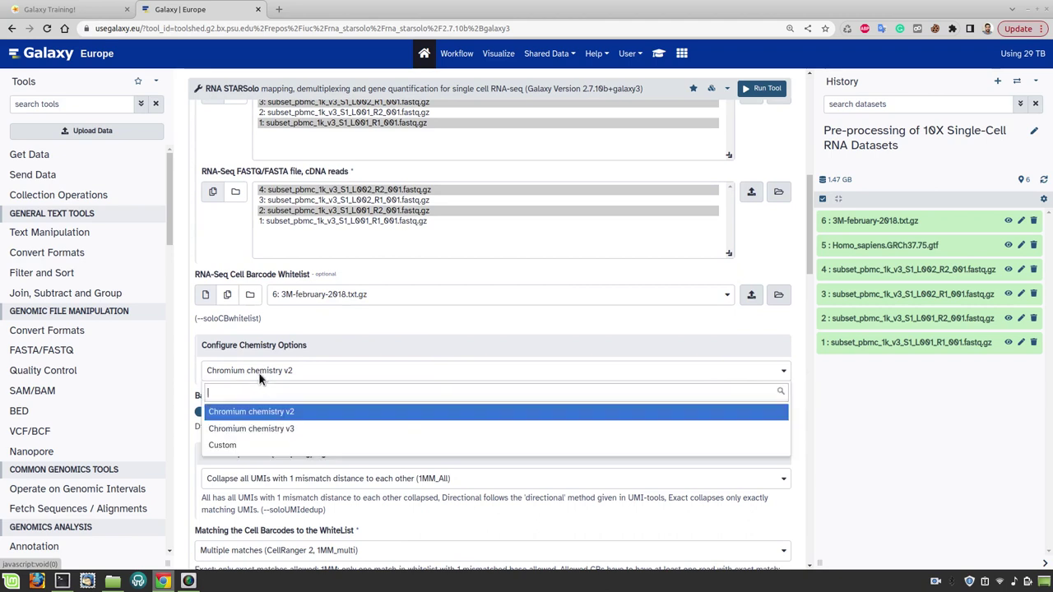
{"action": "left_click", "coordinate": [277, 431]}
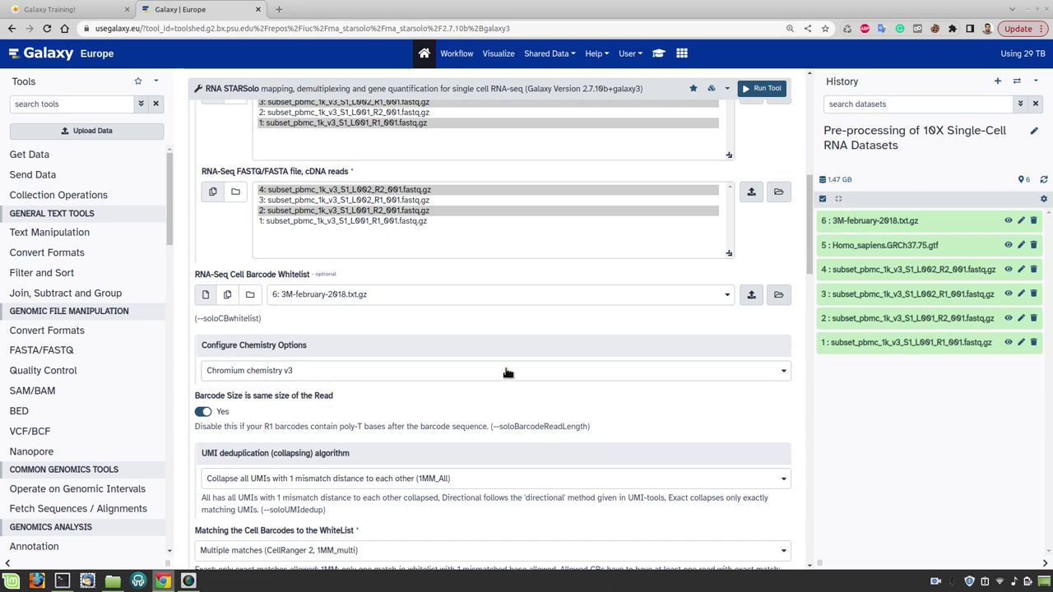
Set the UMI deduplication algorithm to "CellRanger2-4 algorithm" and check the type of UMI filtering
{"action": "scroll", "coordinate": [565, 394], "scroll_direction": "down", "scroll_amount": 1}
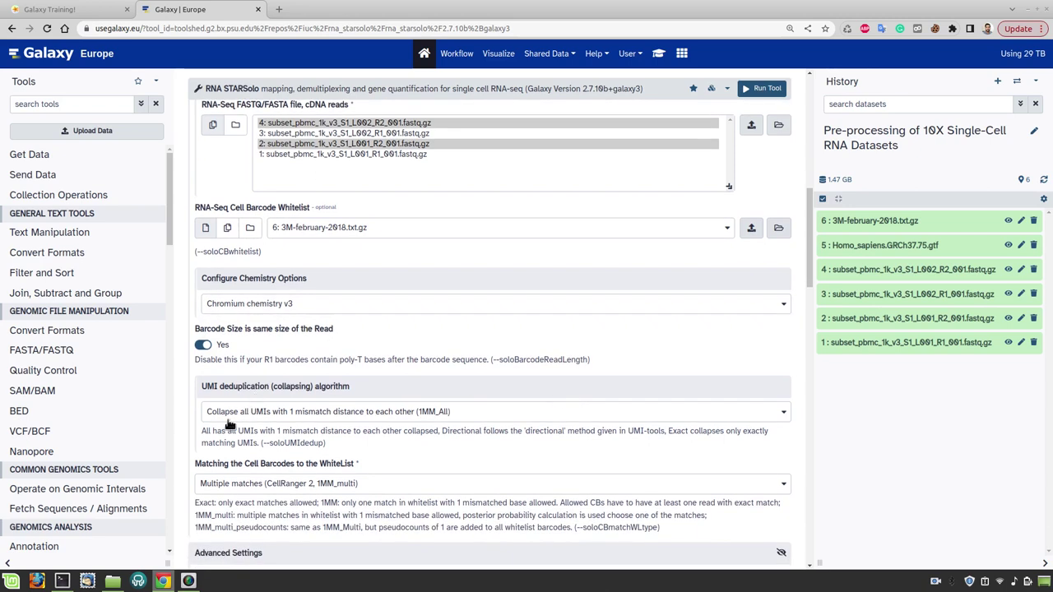
{"action": "left_click", "coordinate": [327, 413]}
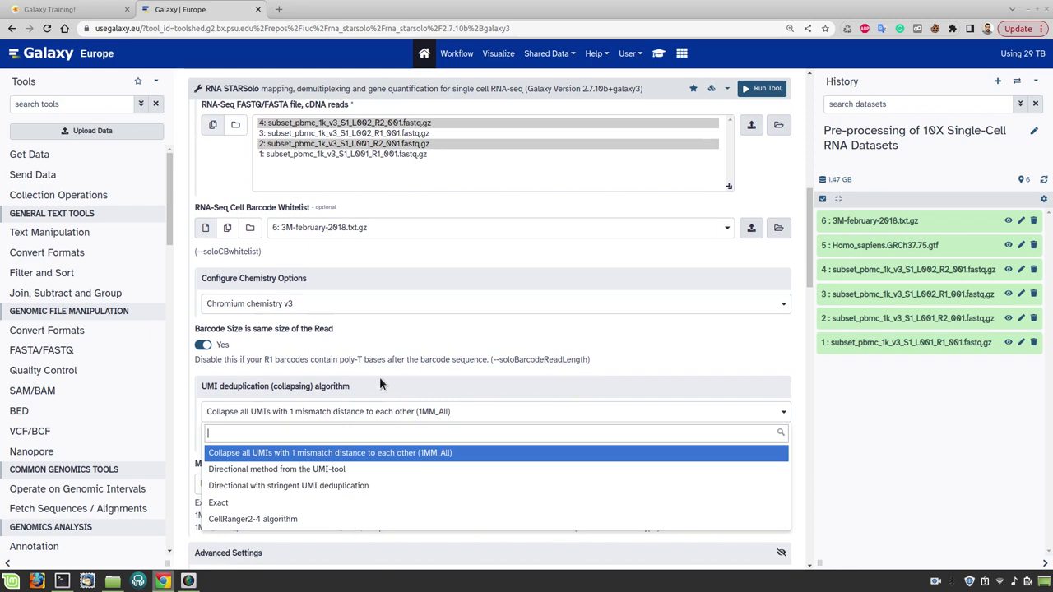
{"action": "left_click", "coordinate": [275, 524]}
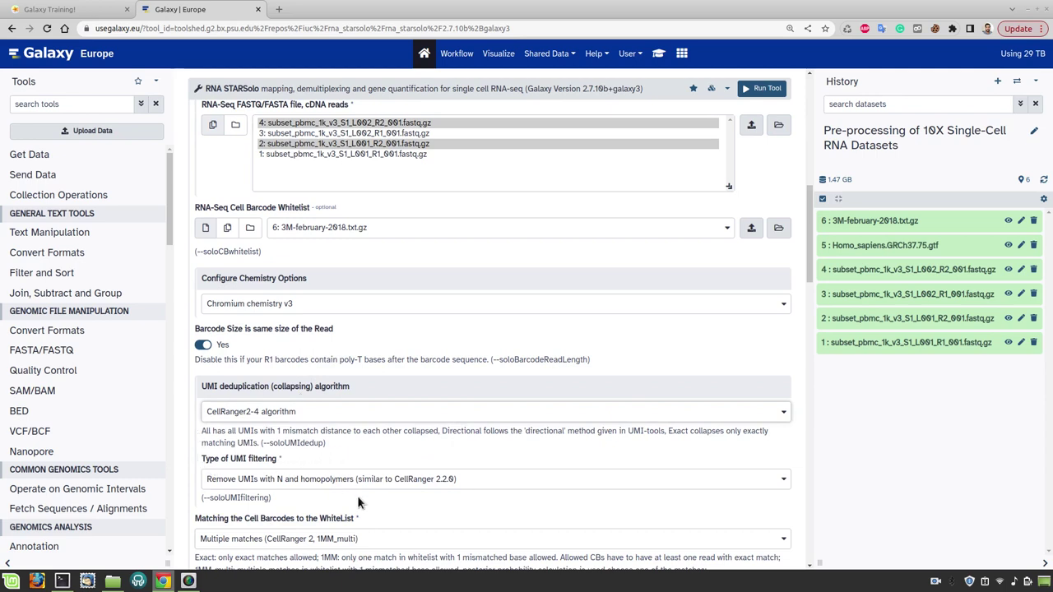
{"action": "left_click_drag", "start_coordinate": [198, 459], "coordinate": [273, 459]}
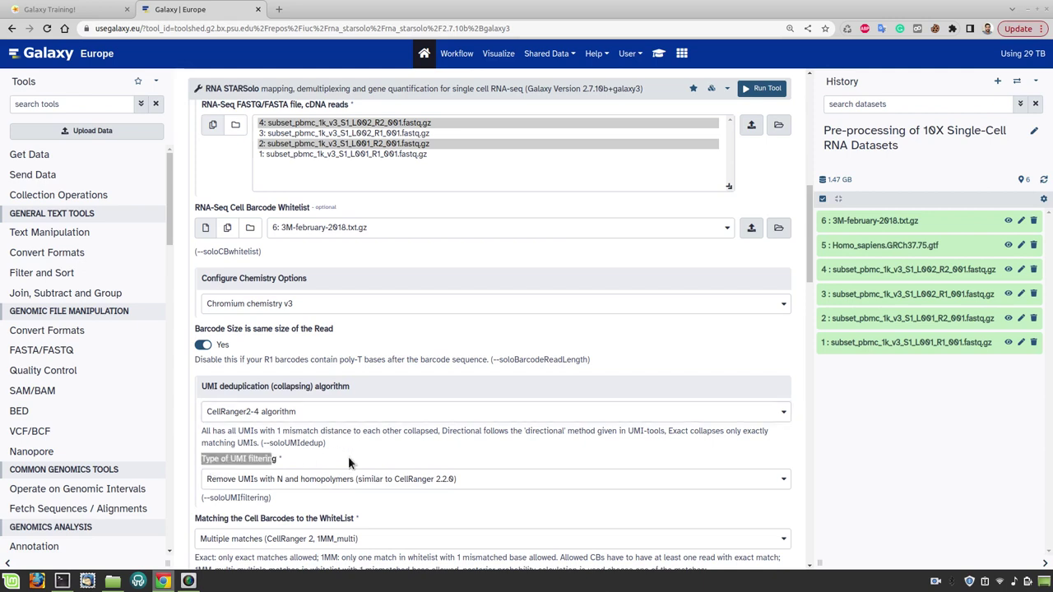
Review the options for collecting UMI counts by genomic feature, keeping "Gene: Count reads matching the Gene Transcript"
{"action": "scroll", "coordinate": [347, 457], "scroll_direction": "down", "scroll_amount": 1}
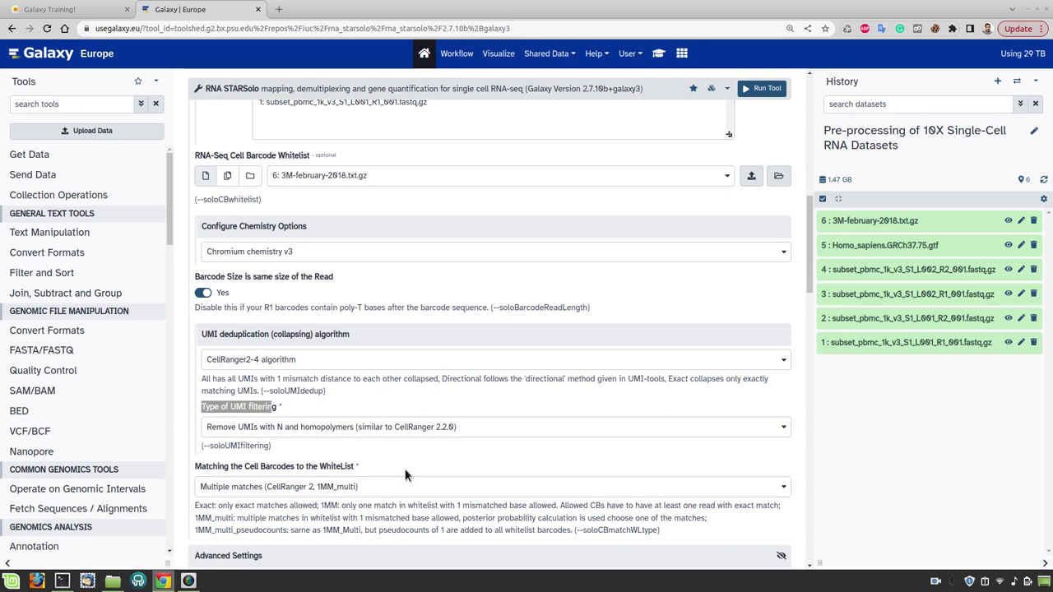
{"action": "scroll", "coordinate": [405, 475], "scroll_direction": "down", "scroll_amount": 5}
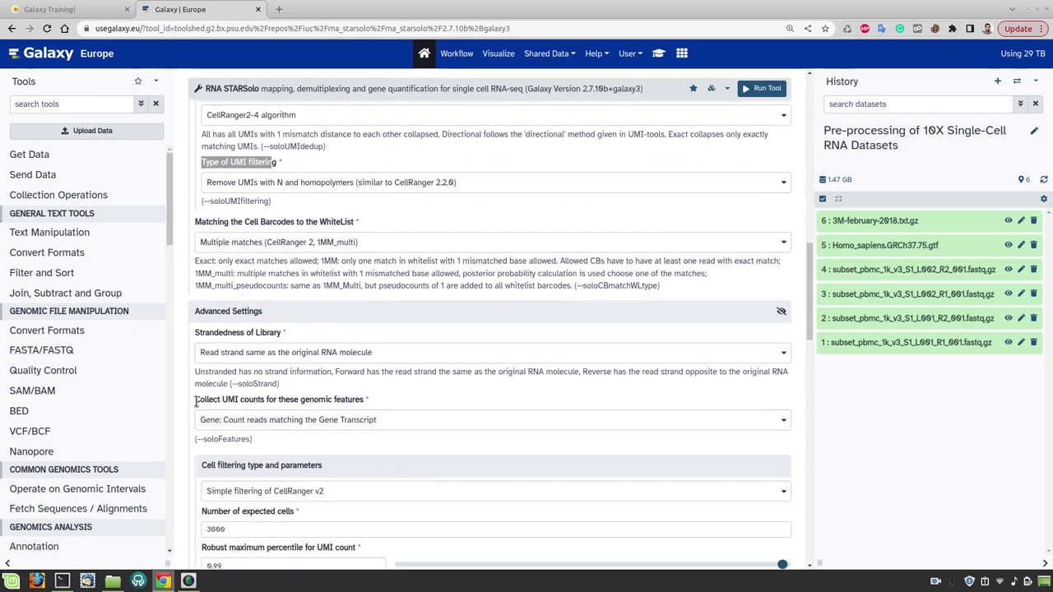
{"action": "left_click_drag", "start_coordinate": [197, 401], "coordinate": [240, 413]}
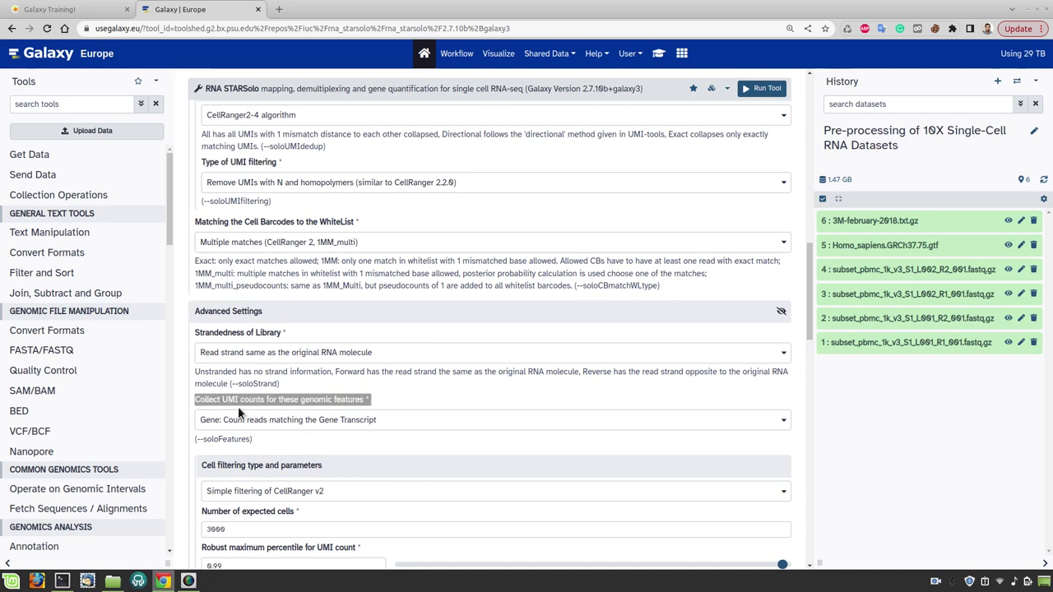
{"action": "left_click", "coordinate": [278, 425]}
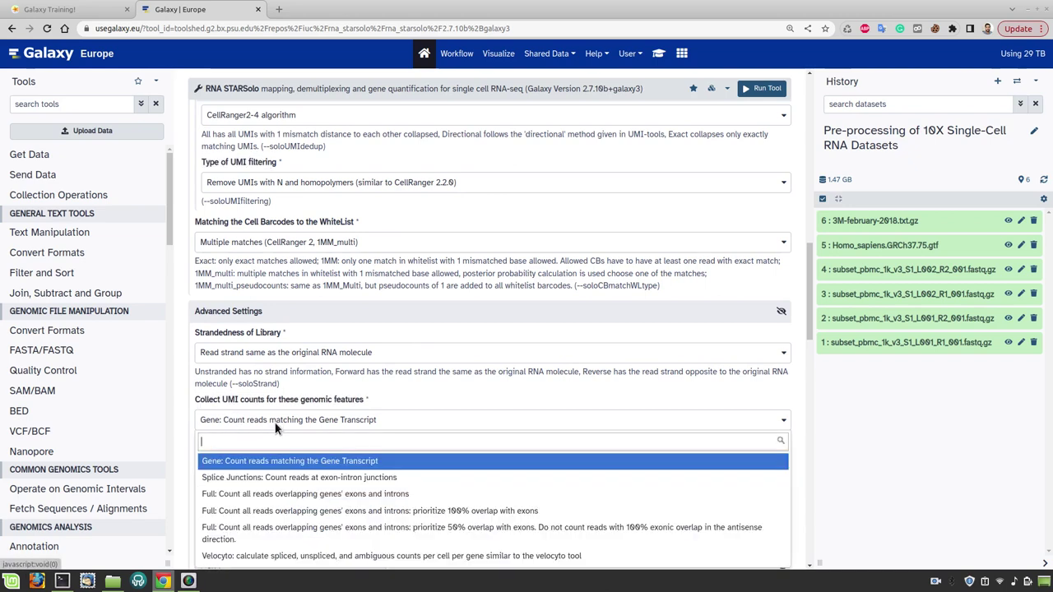
{"action": "left_click", "coordinate": [277, 425]}
{"action": "left_click", "coordinate": [277, 425]}
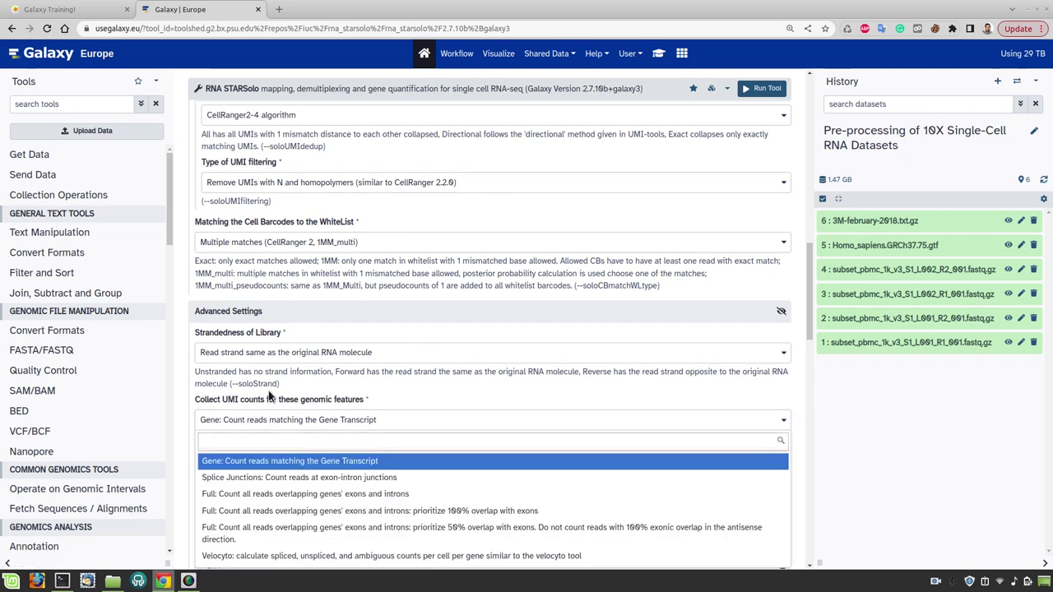
{"action": "left_click", "coordinate": [266, 395]}
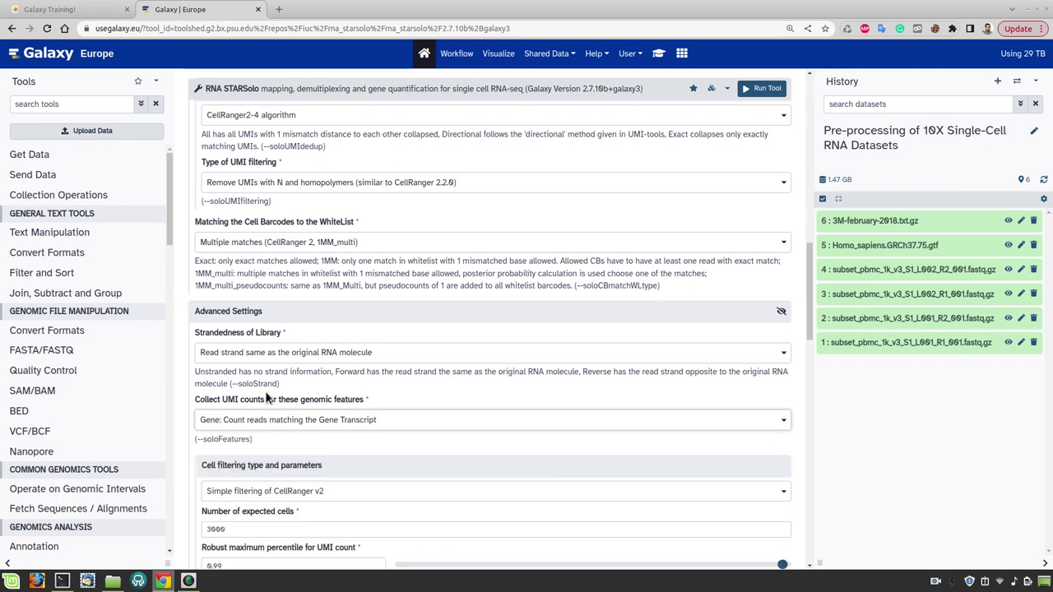
{"action": "left_click", "coordinate": [328, 419]}
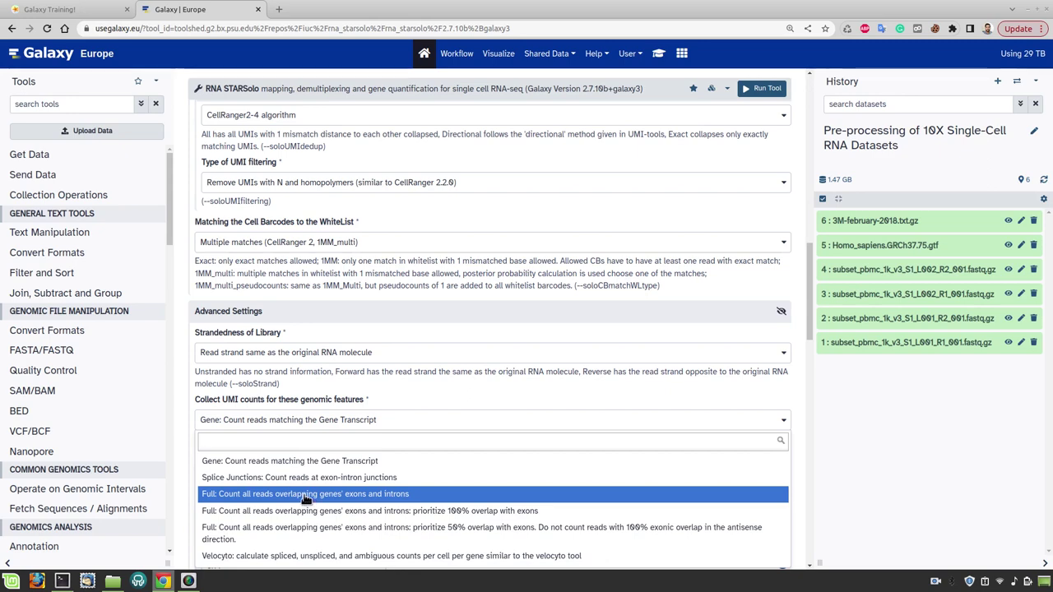
{"action": "left_click", "coordinate": [474, 385]}
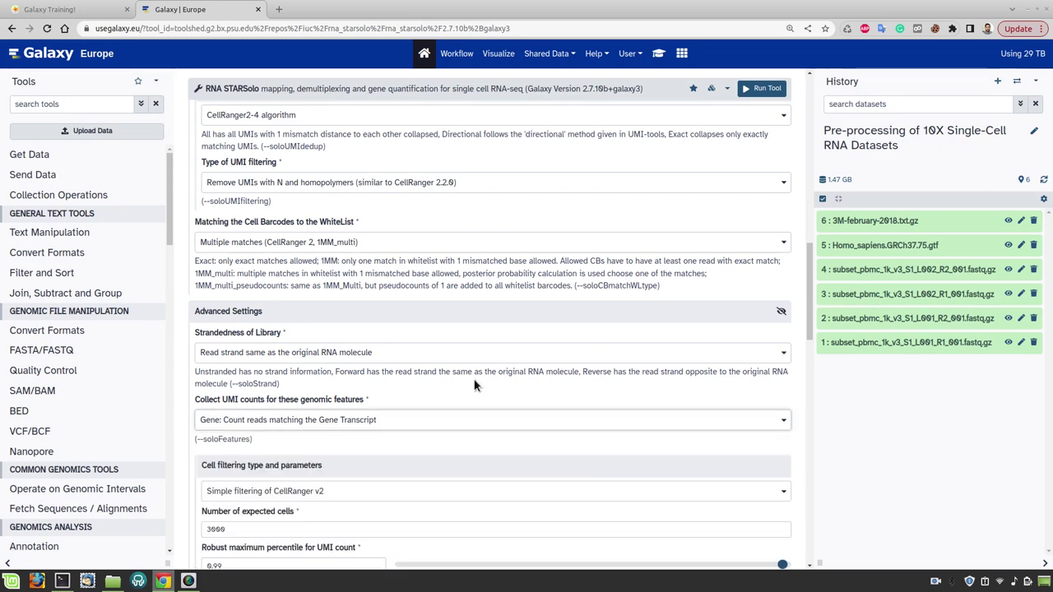
Set the cell filtering type to "Do not filter" and run RNA STARsolo
{"action": "scroll", "coordinate": [474, 385], "scroll_direction": "down", "scroll_amount": 3}
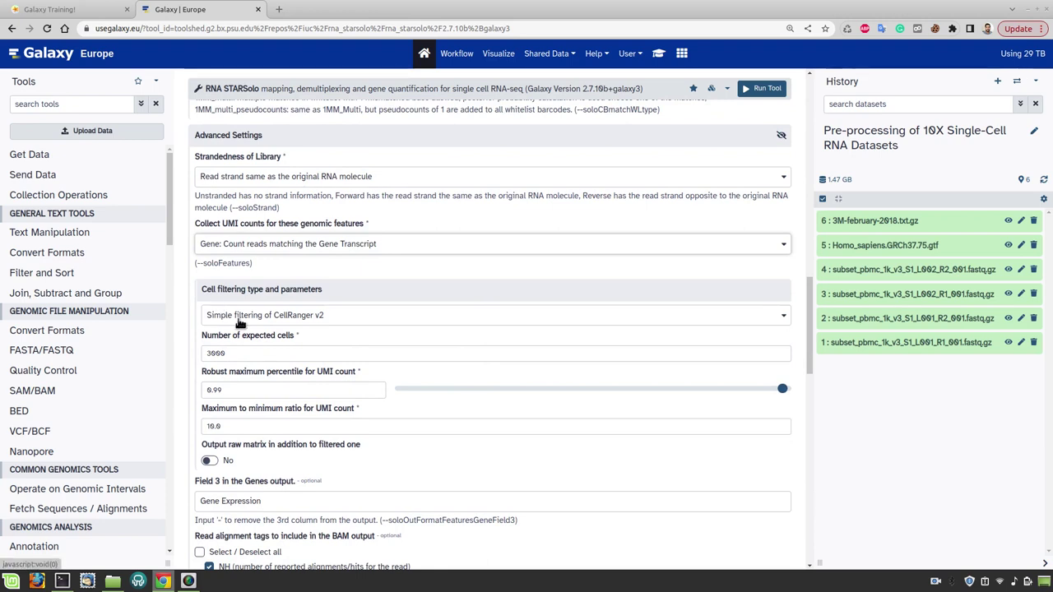
{"action": "left_click", "coordinate": [241, 321]}
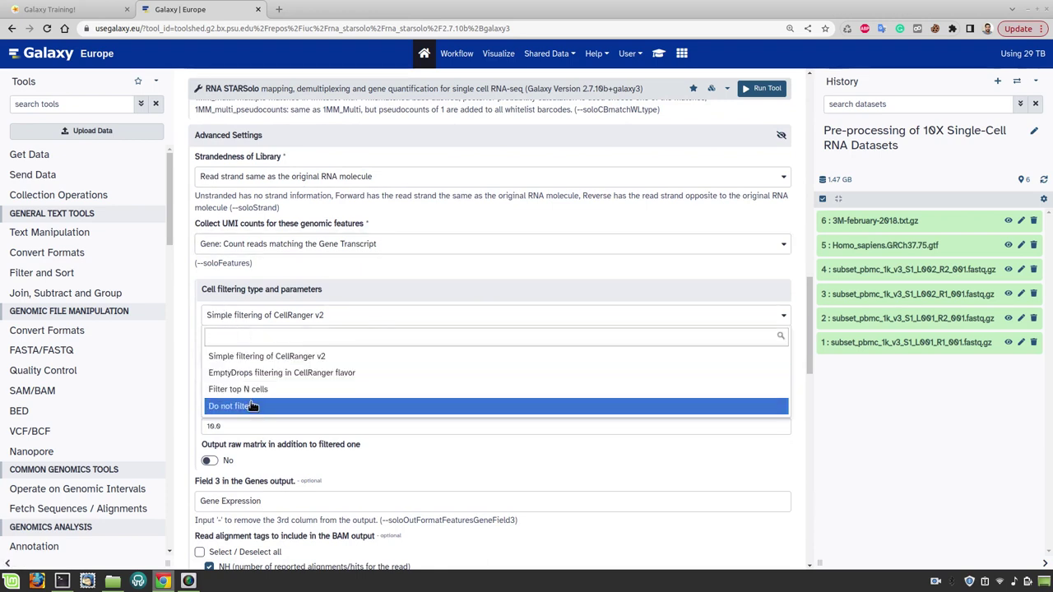
{"action": "left_click", "coordinate": [280, 410]}
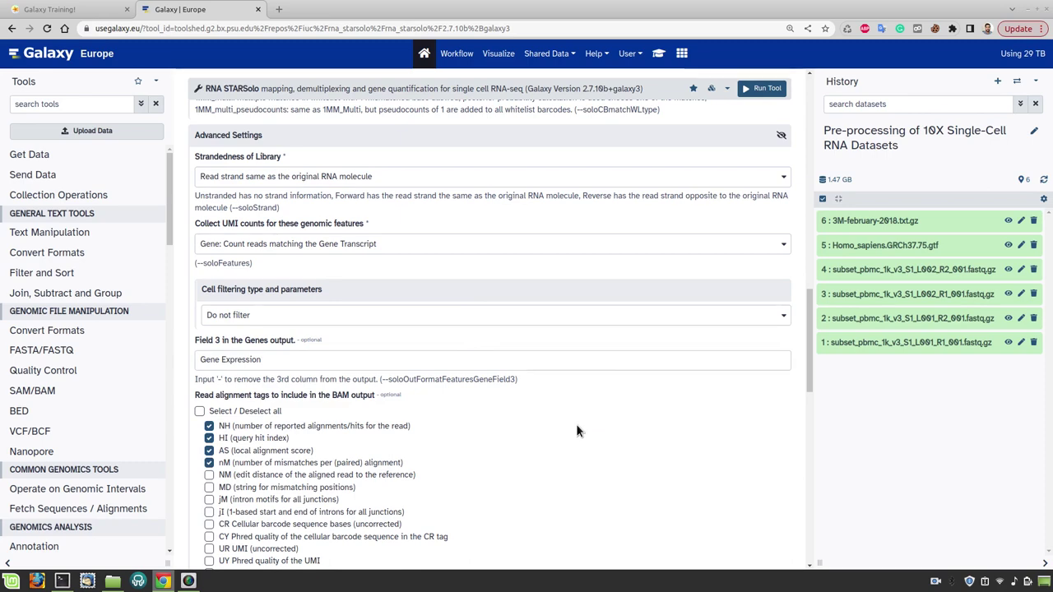
{"action": "scroll", "coordinate": [576, 424], "scroll_direction": "down", "scroll_amount": 10}
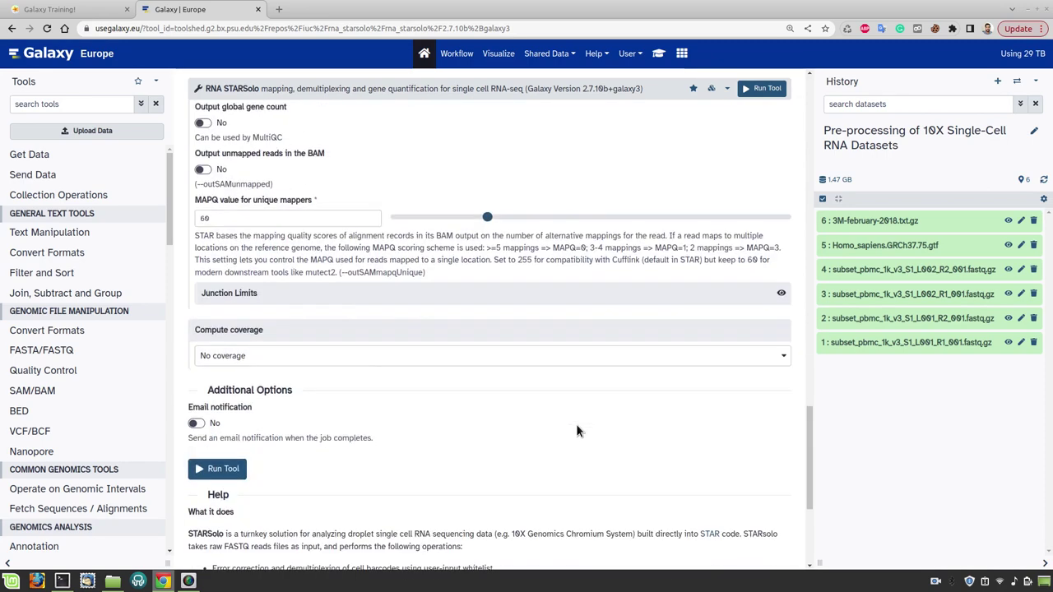
{"action": "left_click", "coordinate": [223, 462]}
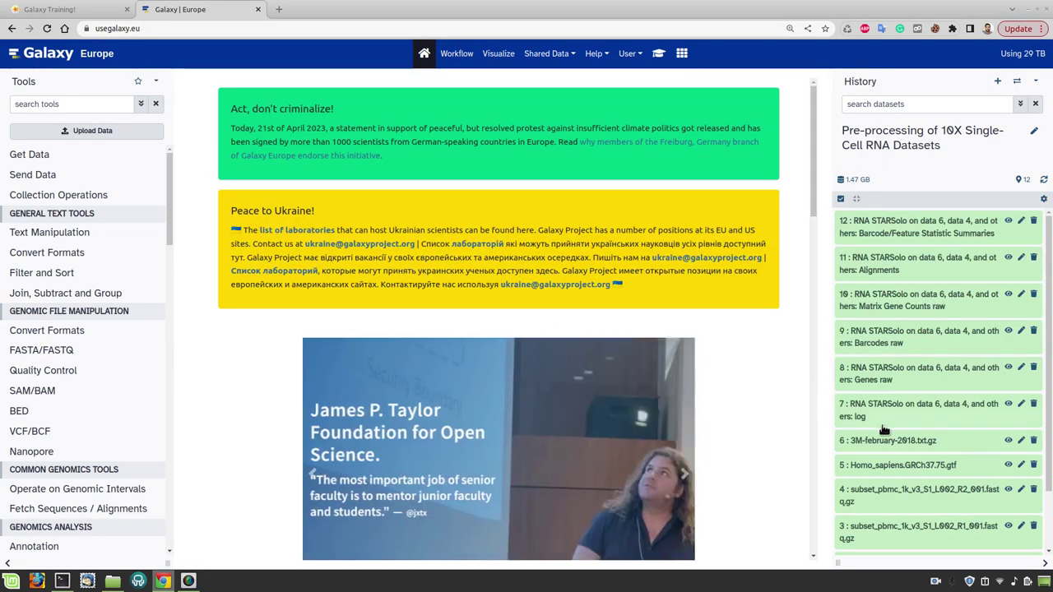
Expand the Genes raw, Barcodes raw and Alignments outputs in the history and inspect their previews and details
{"action": "left_click", "coordinate": [902, 371]}
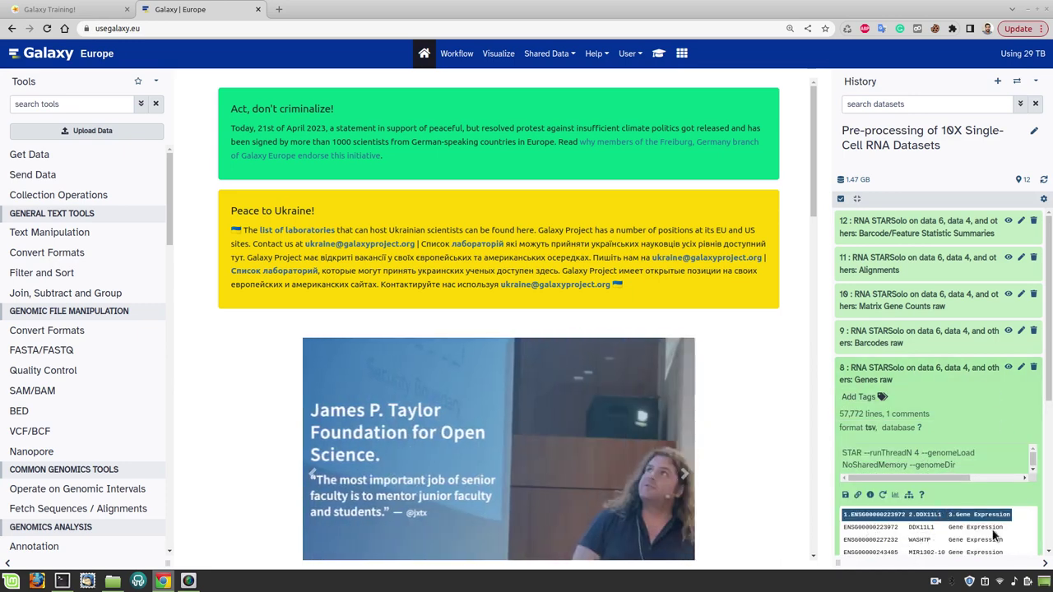
{"action": "left_click", "coordinate": [940, 335]}
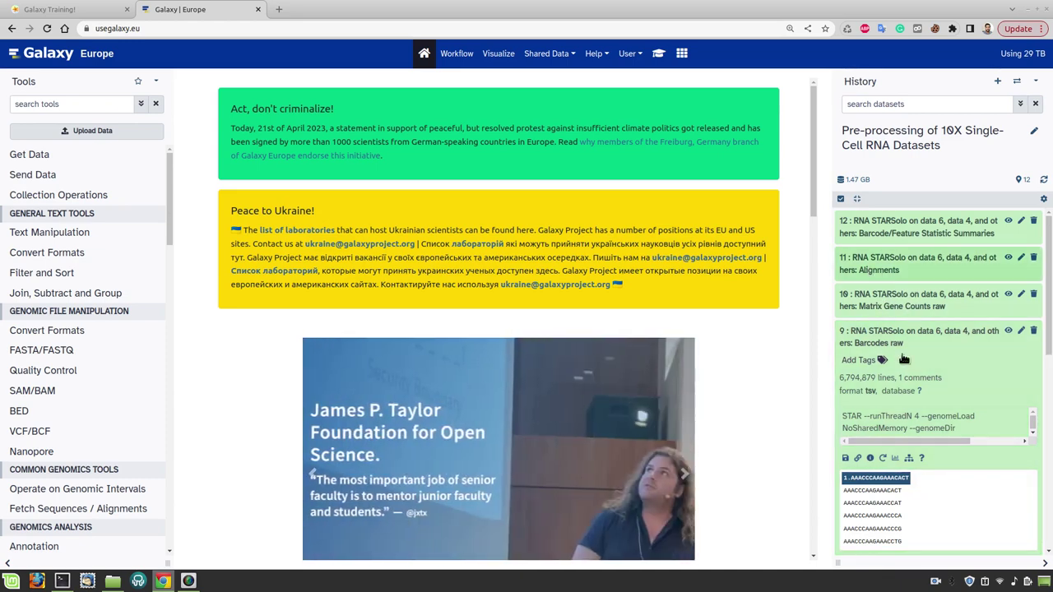
{"action": "left_click", "coordinate": [876, 270]}
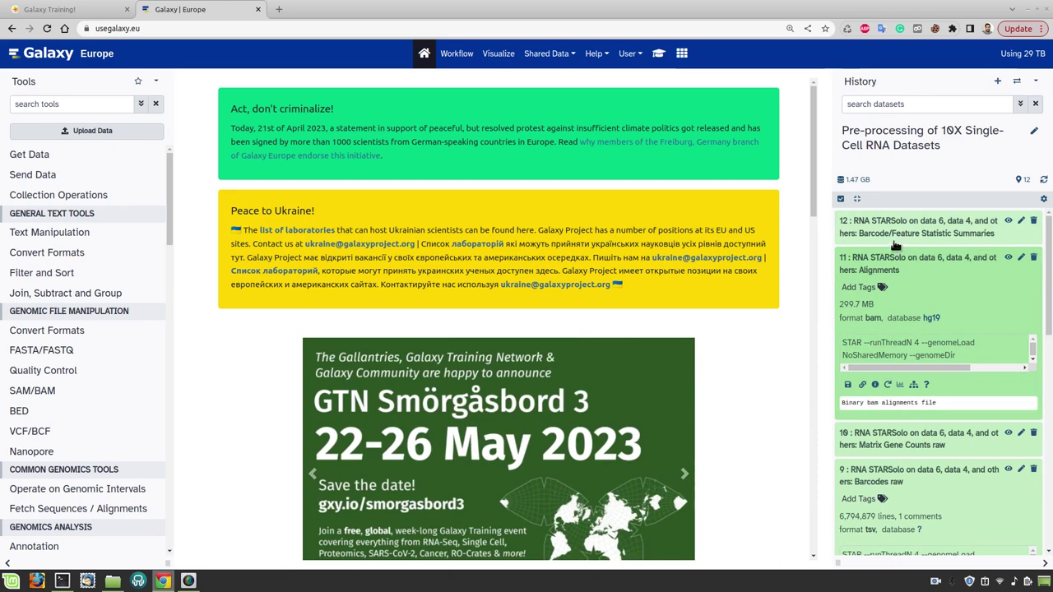
{"action": "scroll", "coordinate": [936, 368], "scroll_direction": "right", "scroll_amount": 3}
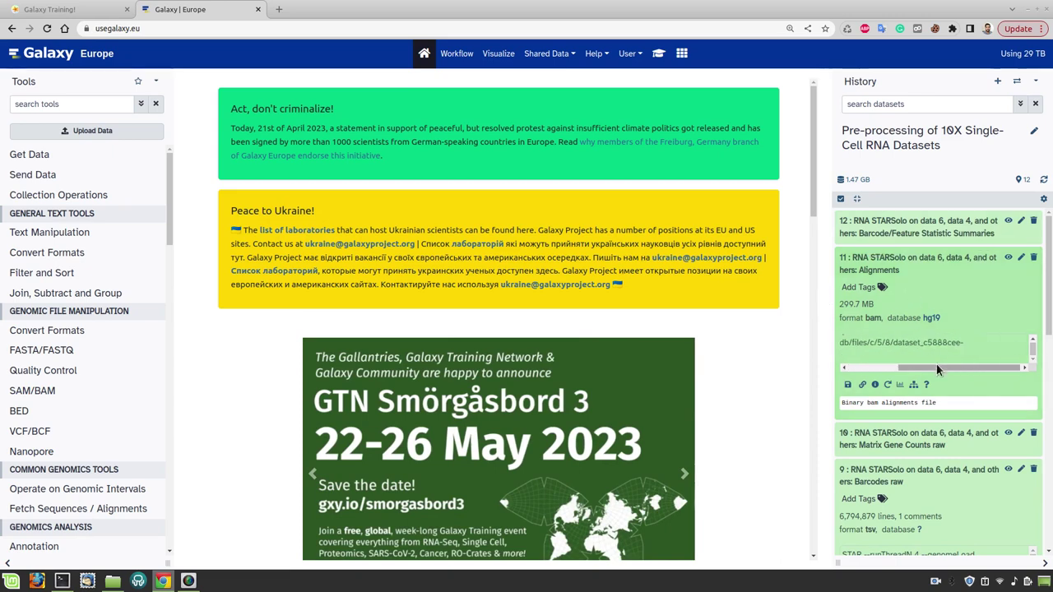
Check the tutorial's section on inspecting the output files, and view the RNA STARsolo log for the uniquely mapped reads percentage
{"action": "left_click", "coordinate": [659, 54]}
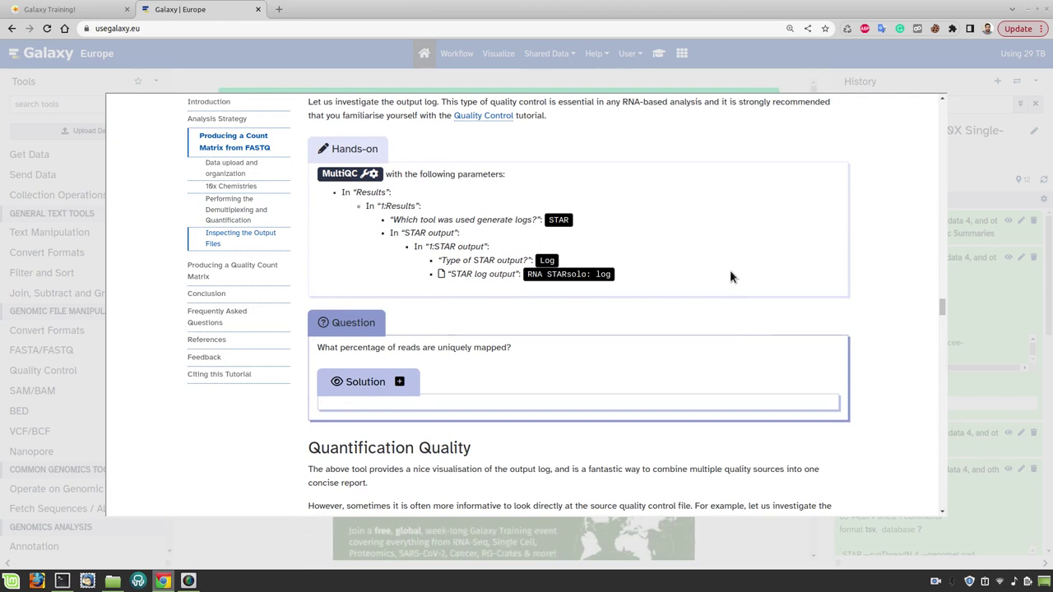
{"action": "left_click", "coordinate": [998, 314]}
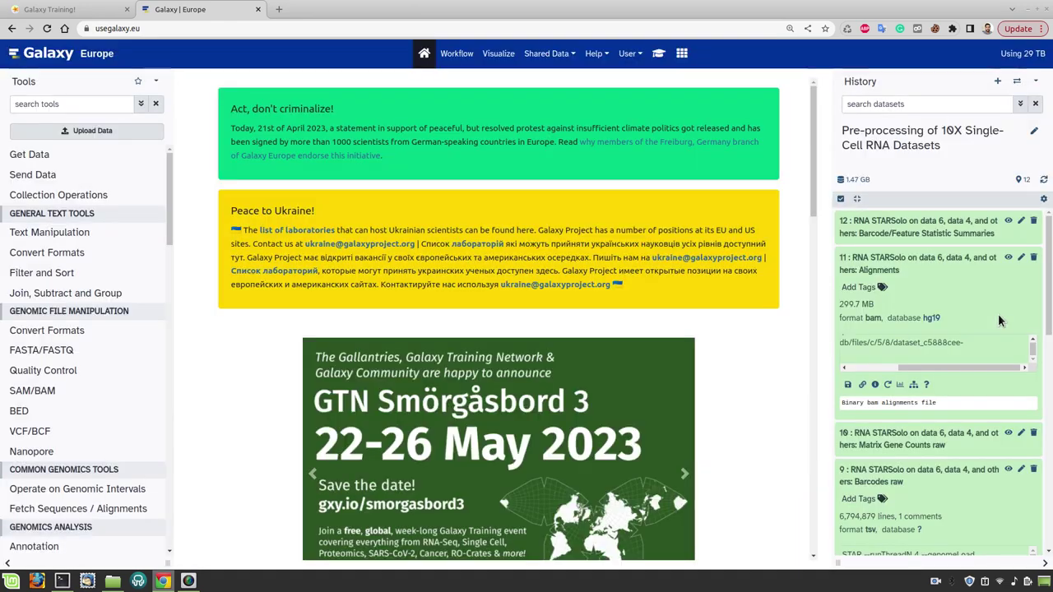
{"action": "scroll", "coordinate": [998, 313], "scroll_direction": "down", "scroll_amount": 3}
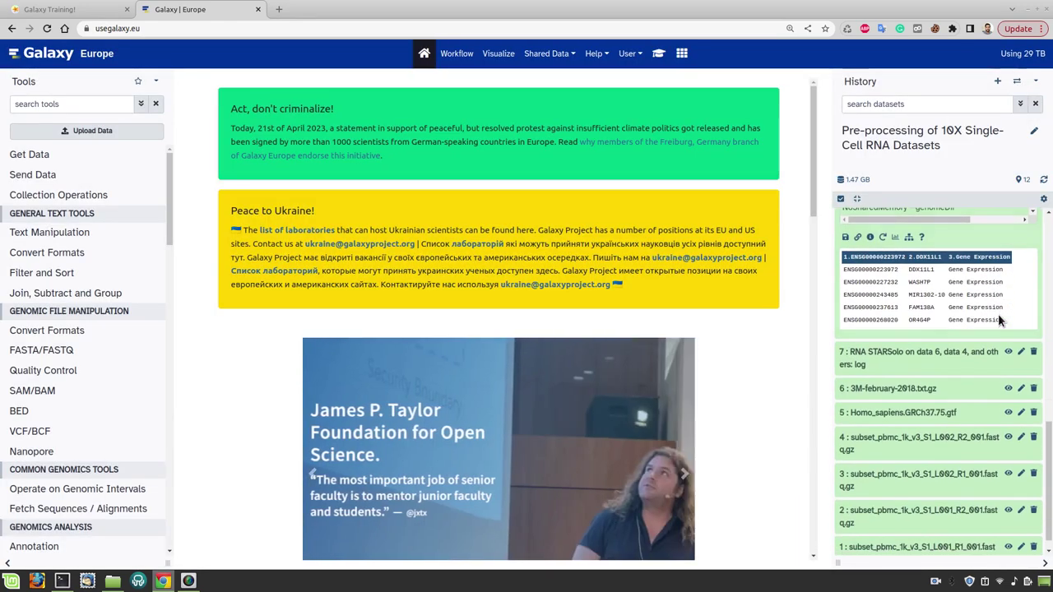
{"action": "scroll", "coordinate": [998, 314], "scroll_direction": "down", "scroll_amount": 1}
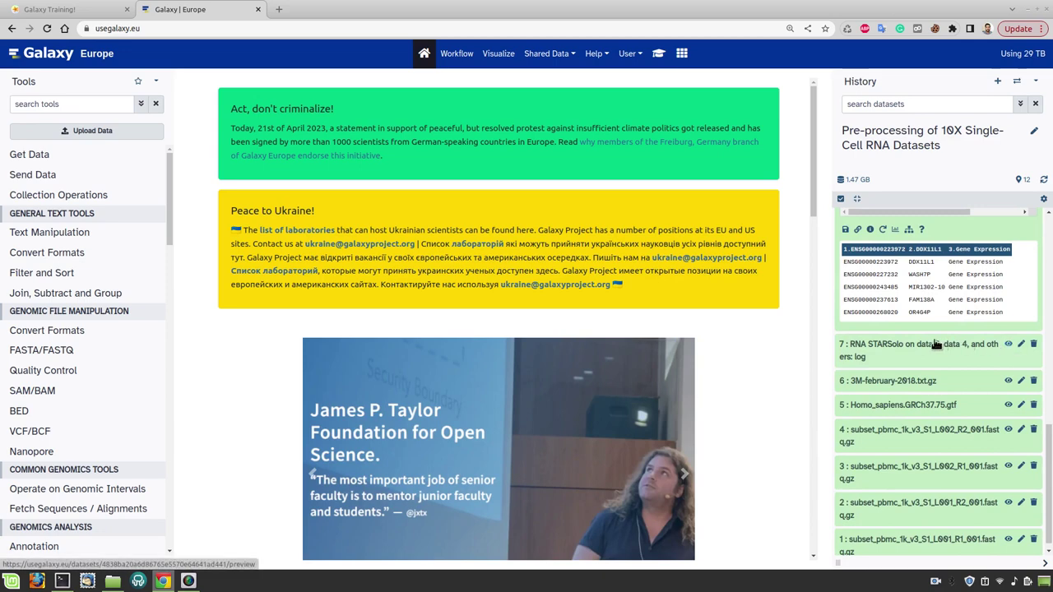
{"action": "left_click", "coordinate": [1009, 344]}
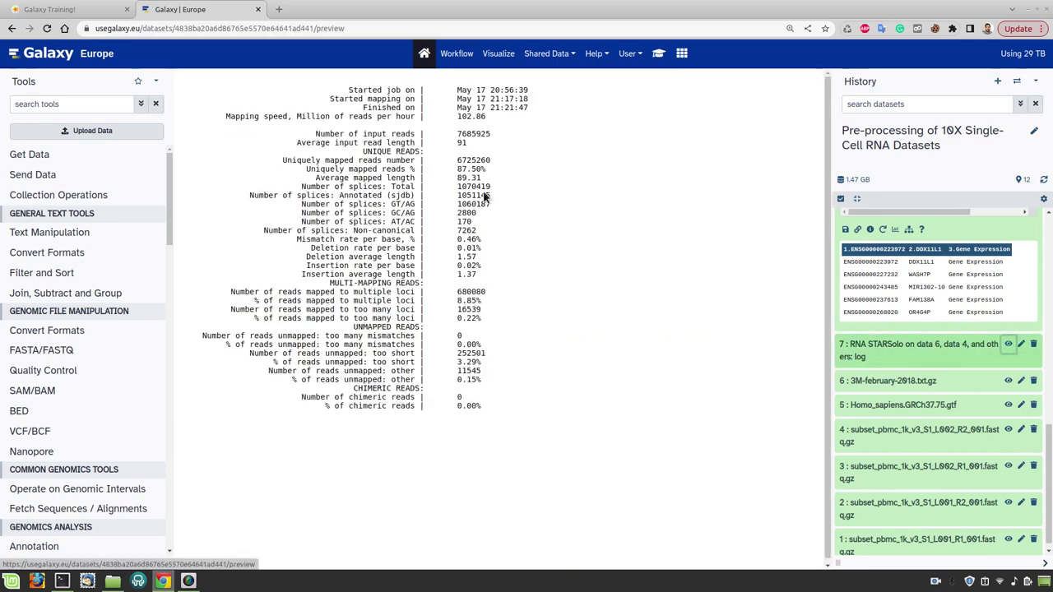
{"action": "triple_click", "coordinate": [333, 171]}
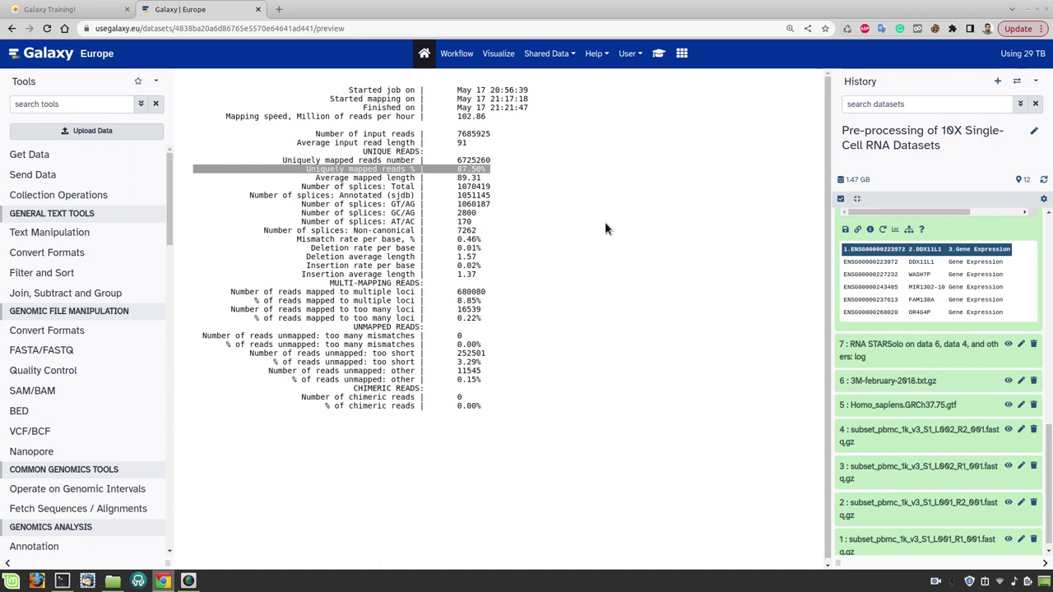
{"action": "left_click", "coordinate": [660, 227]}
View the Barcode/Feature Statistic Summaries output and examine its Barcodes and Genes sections
{"action": "scroll", "coordinate": [945, 344], "scroll_direction": "up", "scroll_amount": 2}
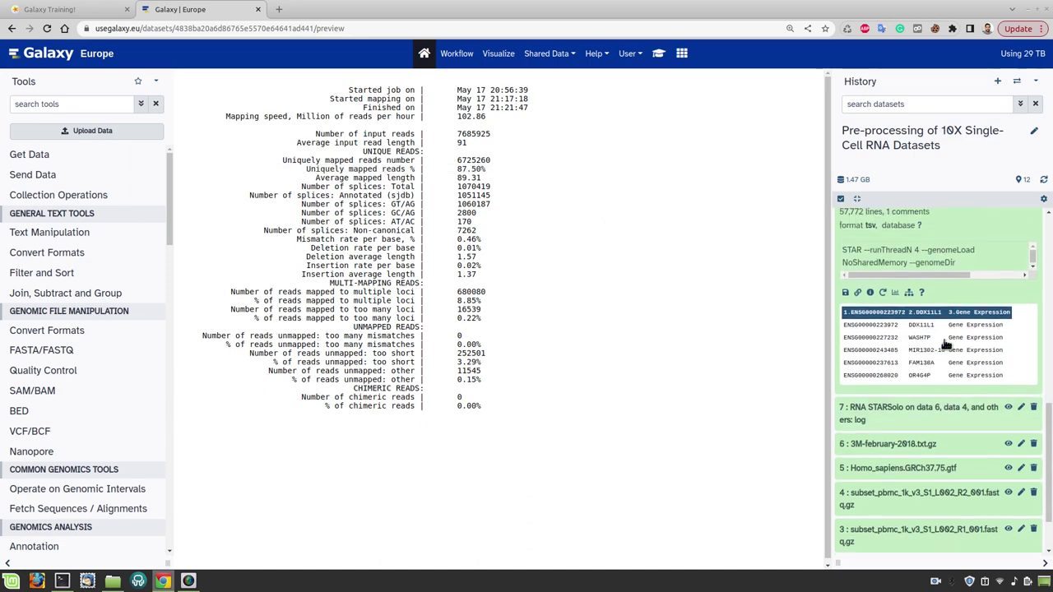
{"action": "scroll", "coordinate": [944, 344], "scroll_direction": "up", "scroll_amount": 3}
{"action": "scroll", "coordinate": [946, 344], "scroll_direction": "up", "scroll_amount": 5}
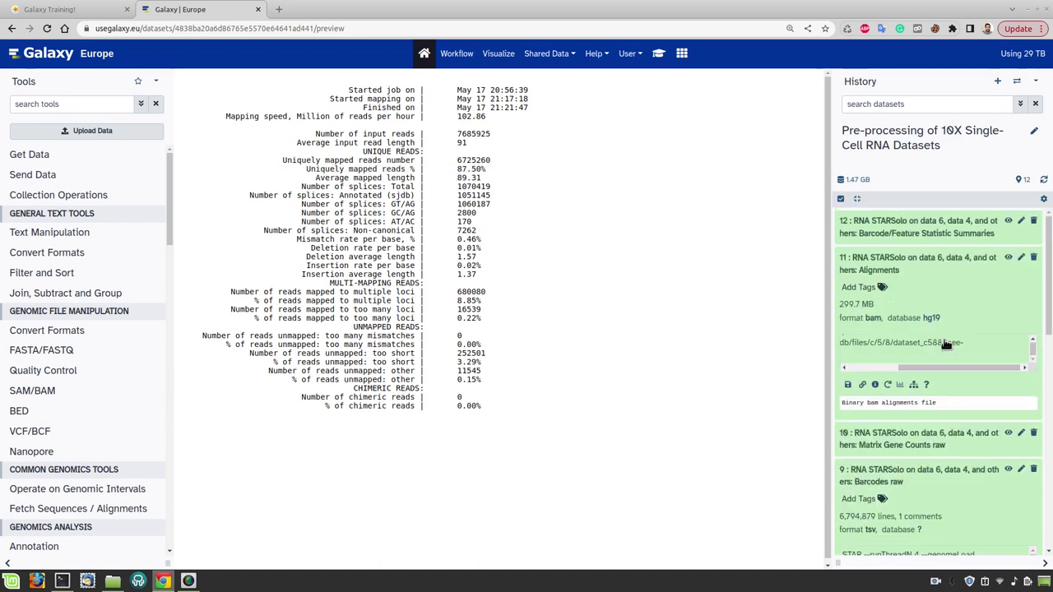
{"action": "left_click", "coordinate": [1006, 222]}
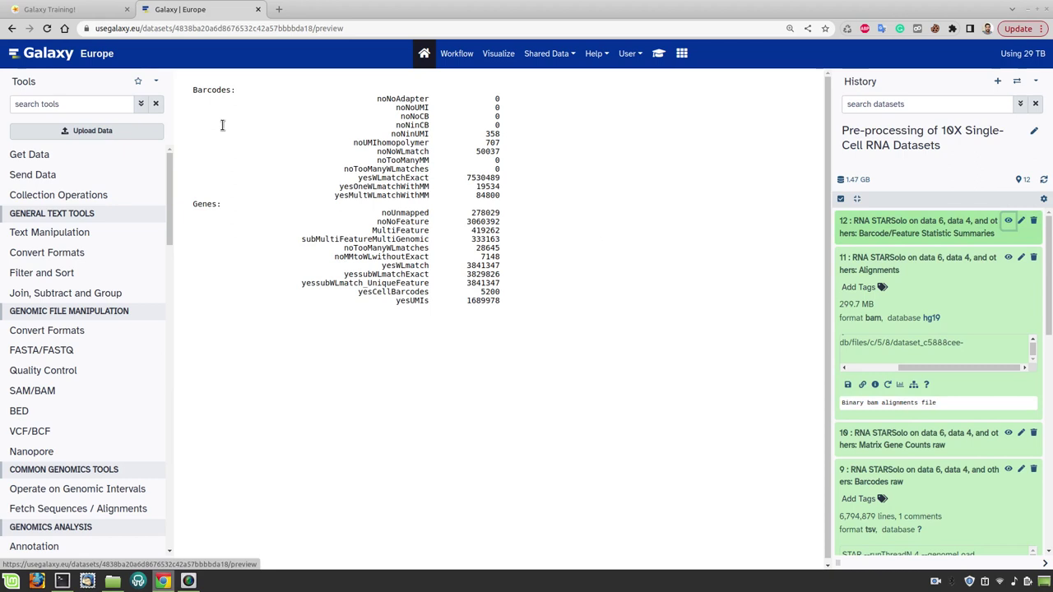
{"action": "left_click", "coordinate": [189, 145]}
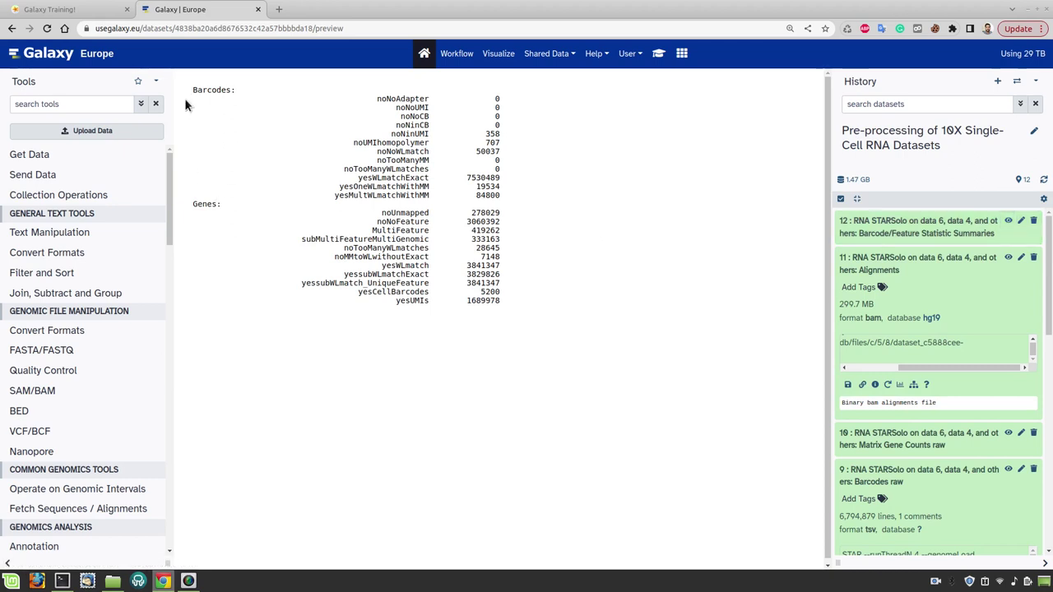
{"action": "left_click_drag", "start_coordinate": [186, 96], "coordinate": [204, 125]}
{"action": "left_click", "coordinate": [202, 209]}
{"action": "triple_click", "coordinate": [202, 209]}
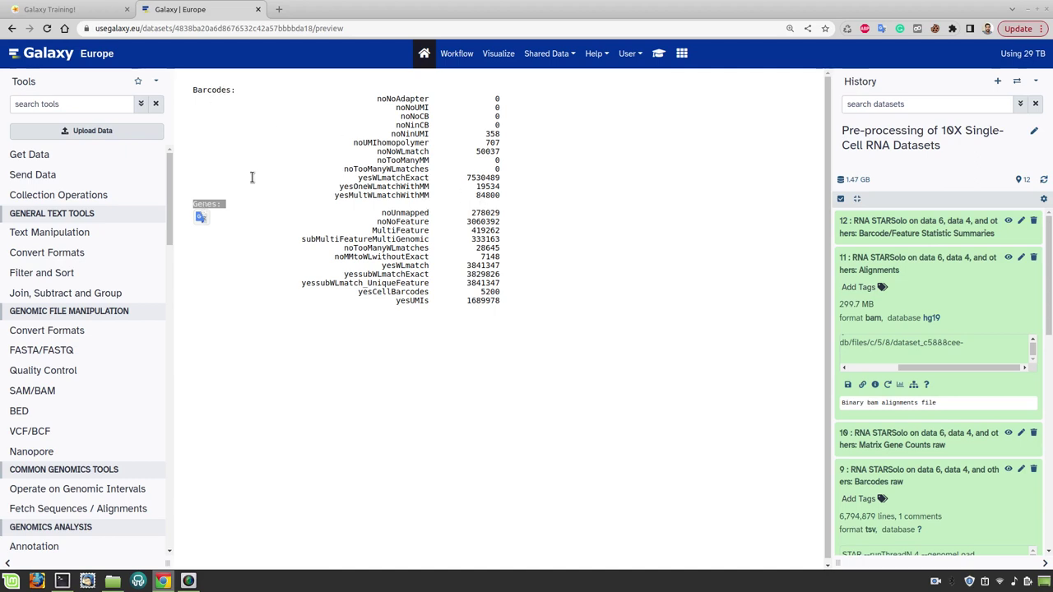
Examine the yesWLmatchExact entry and its value in the Barcodes section of the summaries
{"action": "triple_click", "coordinate": [401, 178]}
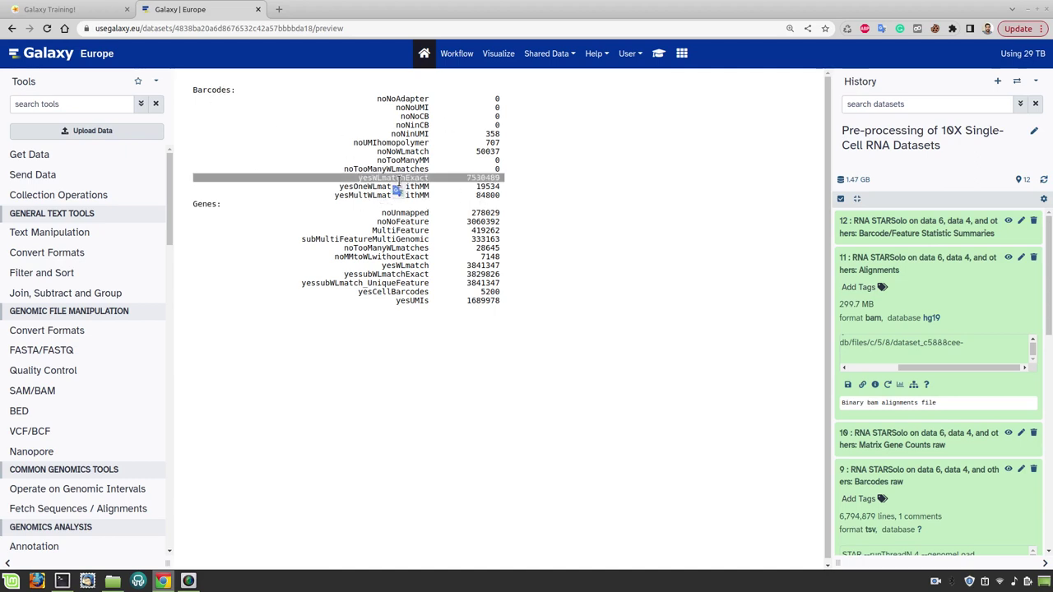
{"action": "triple_click", "coordinate": [476, 178]}
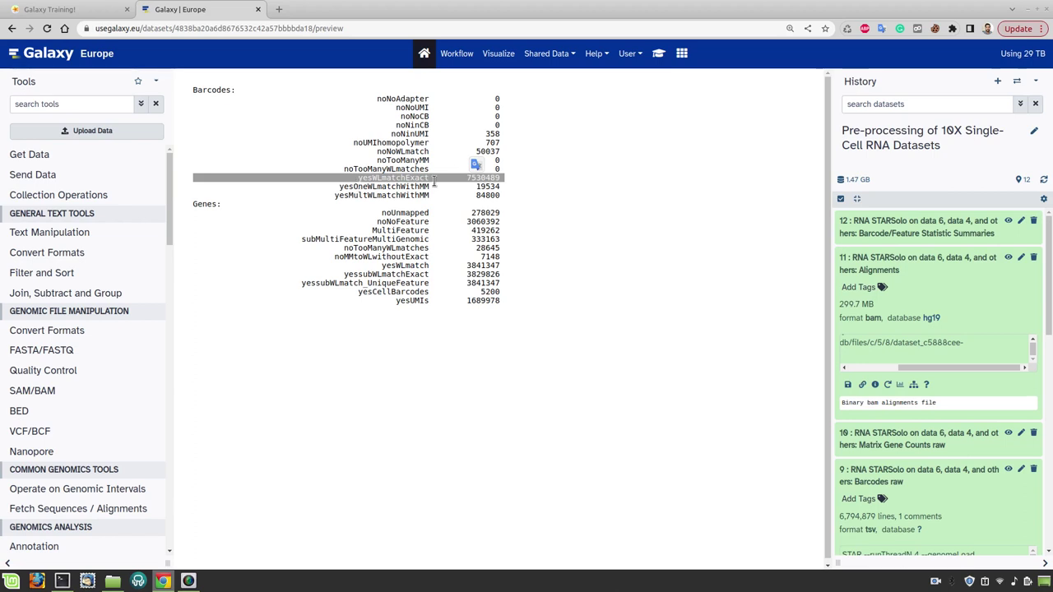
{"action": "left_click", "coordinate": [518, 205]}
{"action": "double_click", "coordinate": [480, 176]}
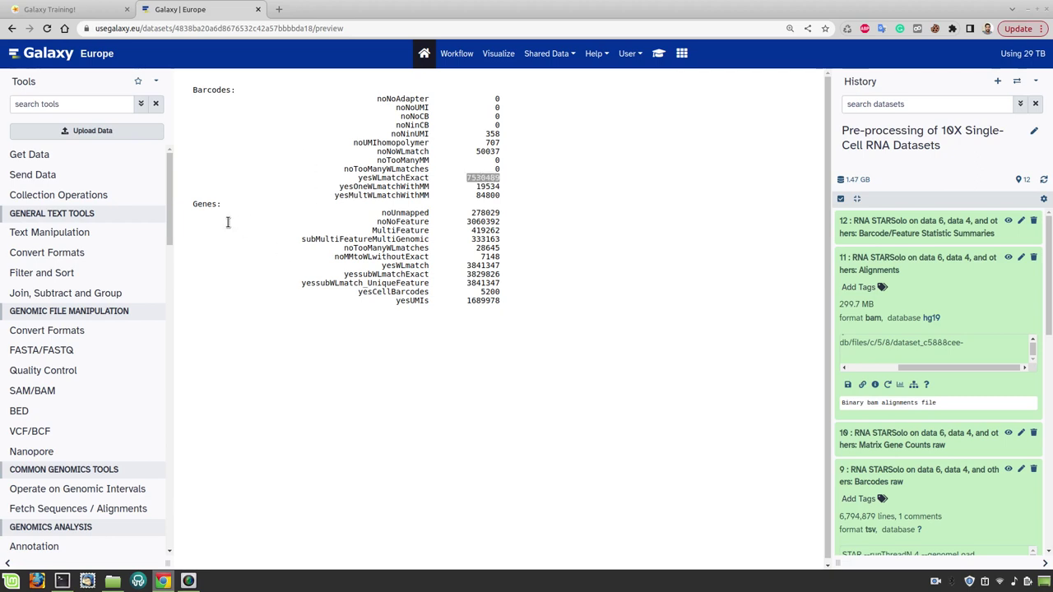
Examine the yessubWLmatch_UniqueFeature entry and its value in the Genes section of the summaries
{"action": "left_click", "coordinate": [202, 209]}
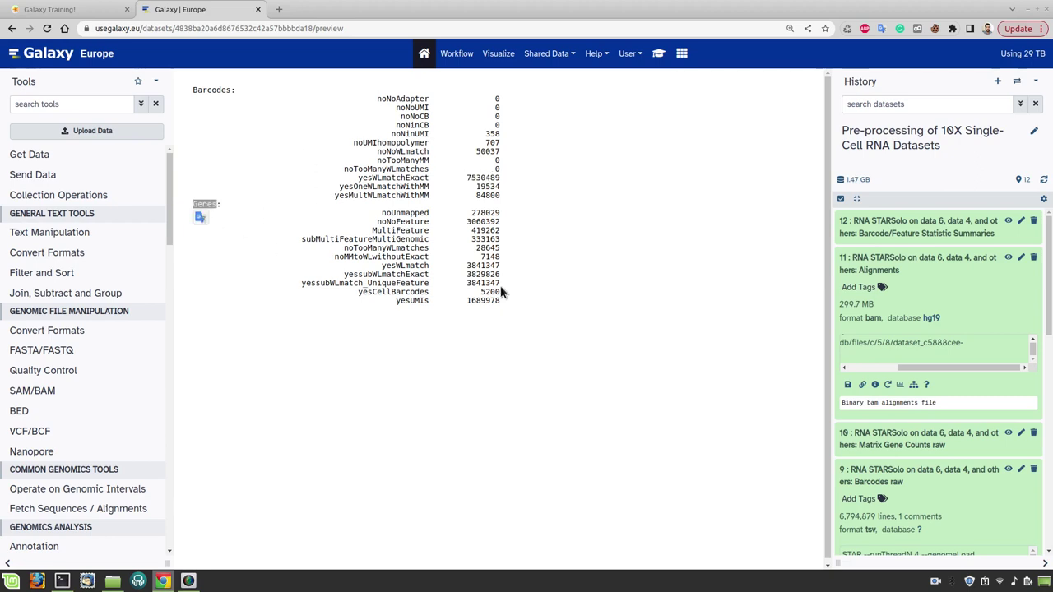
{"action": "double_click", "coordinate": [314, 285]}
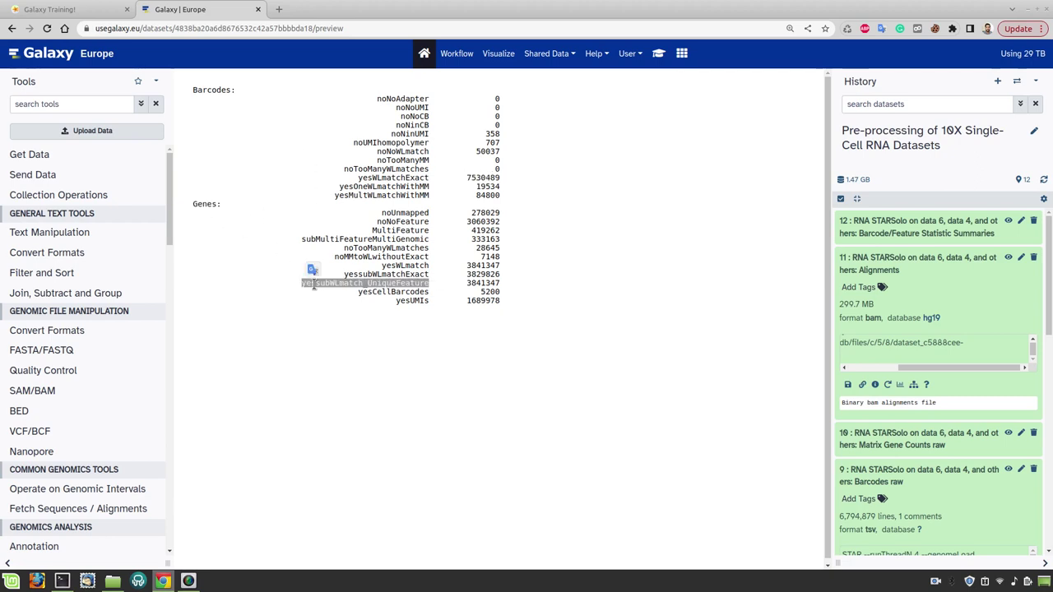
{"action": "triple_click", "coordinate": [473, 284]}
{"action": "left_click", "coordinate": [420, 286]}
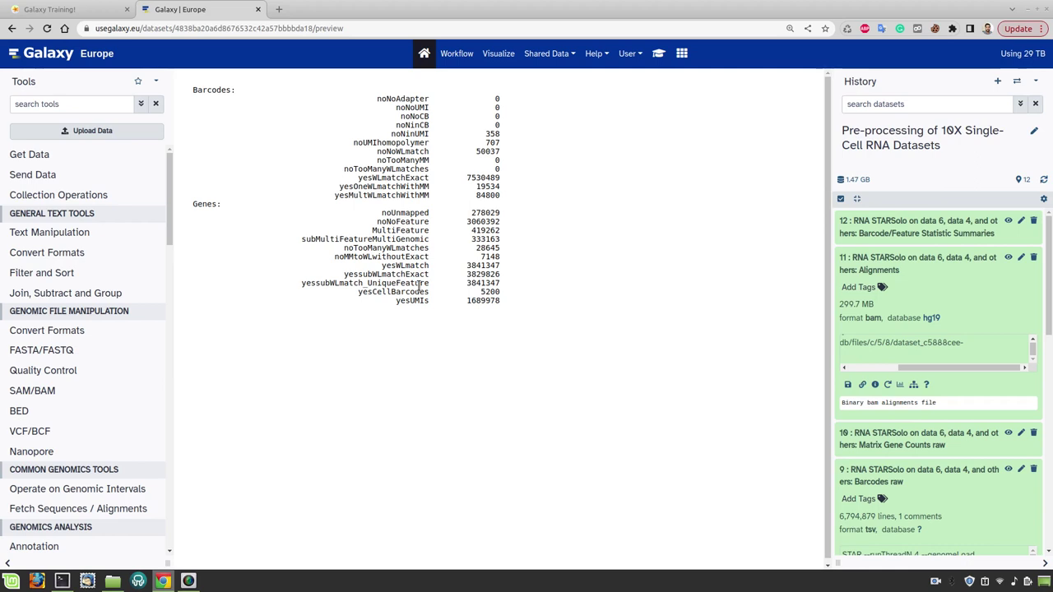
{"action": "triple_click", "coordinate": [474, 283]}
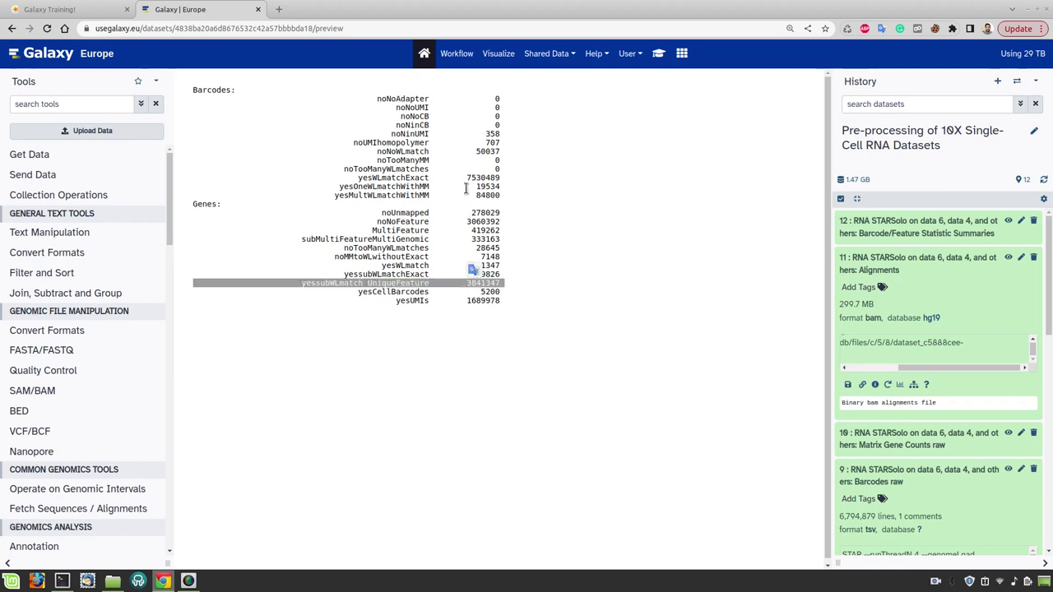
{"action": "left_click", "coordinate": [700, 289]}
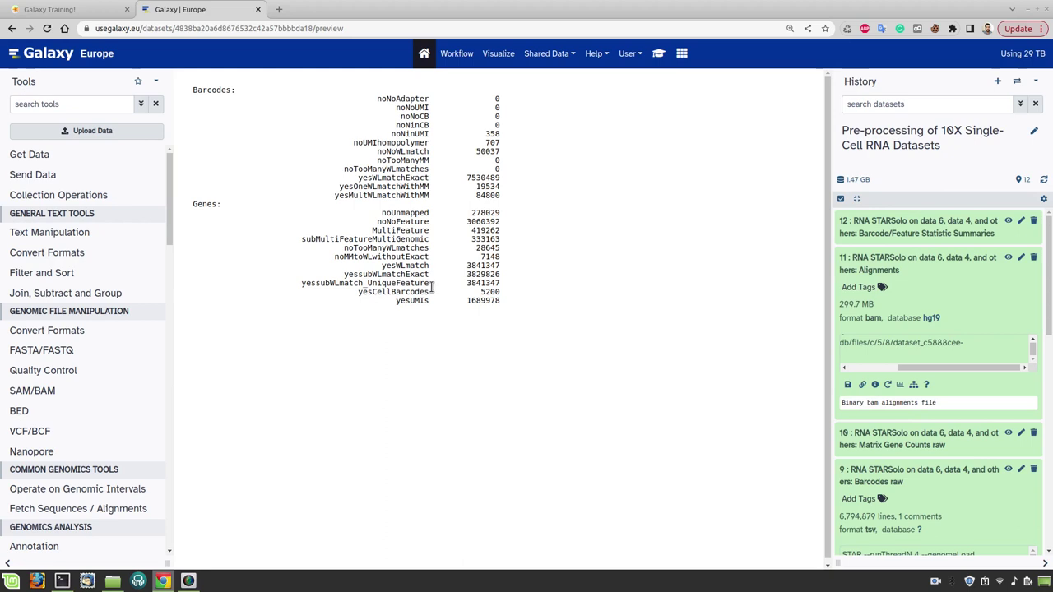
Examine the yesCellBarcodes entry and its value in the Genes section for the number of detected cells
{"action": "triple_click", "coordinate": [397, 293]}
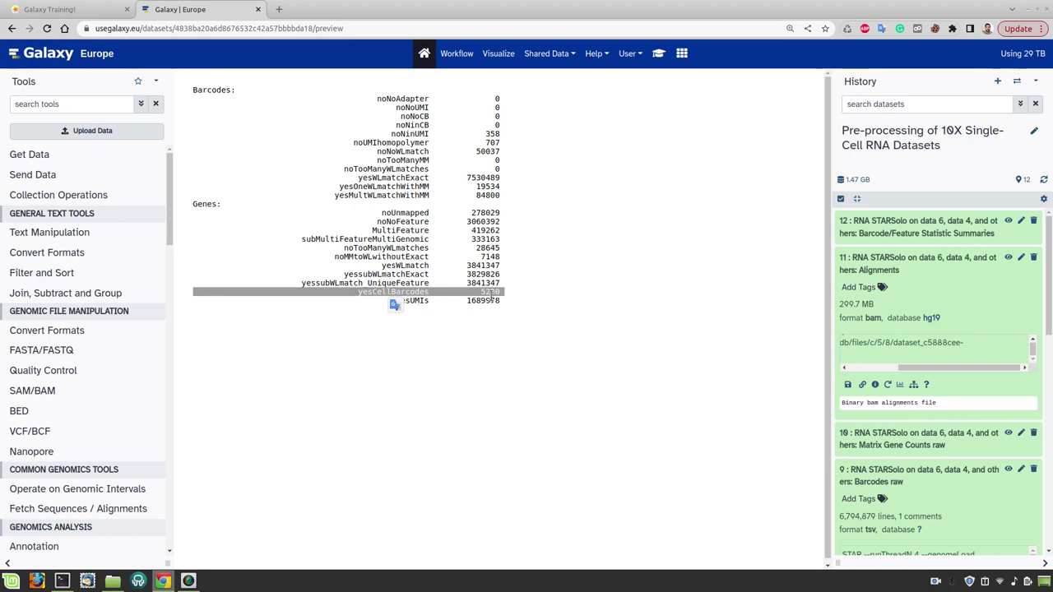
{"action": "left_click", "coordinate": [491, 294]}
{"action": "triple_click", "coordinate": [491, 293]}
{"action": "left_click", "coordinate": [491, 293]}
{"action": "triple_click", "coordinate": [491, 293]}
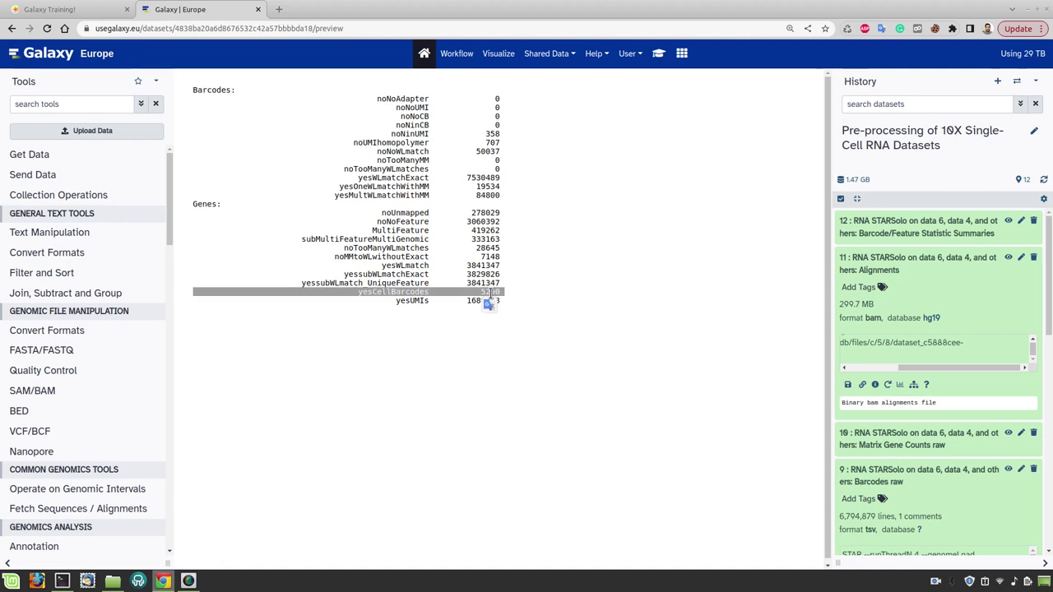
{"action": "double_click", "coordinate": [399, 293]}
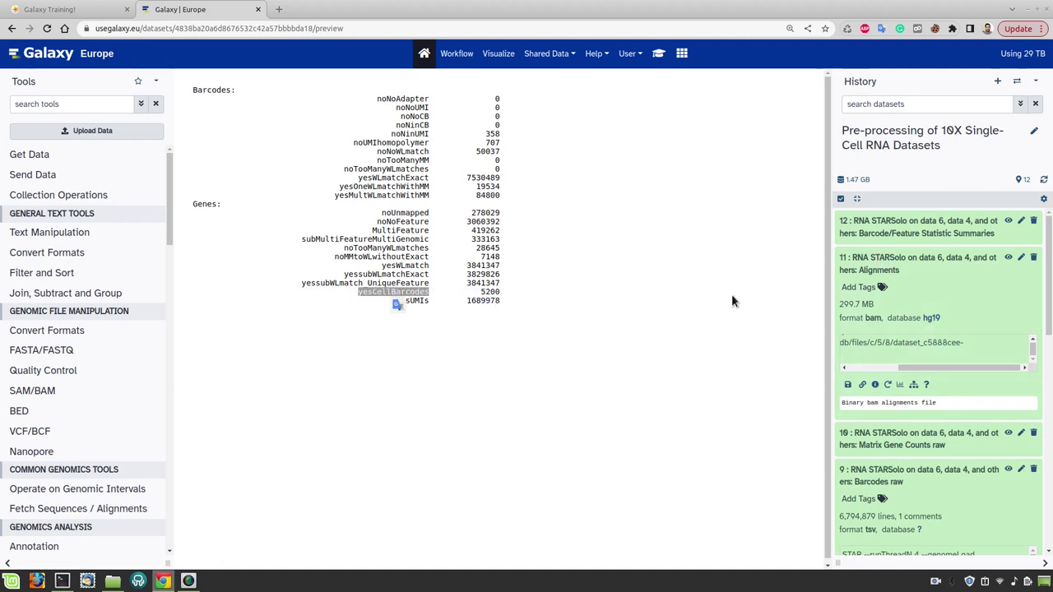
{"action": "left_click", "coordinate": [589, 306]}
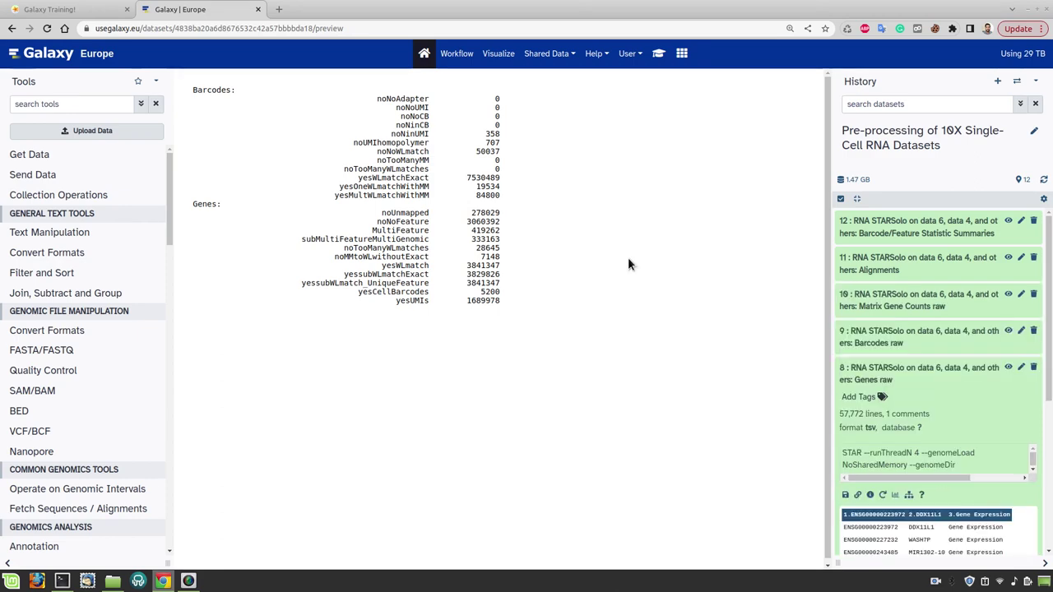
Review the tutorial's Cell Ranger Method and Introspective Method sections, including the DropletUtils parameters and the barcode rank plot, and return to the summaries
{"action": "left_click", "coordinate": [658, 56]}
{"action": "scroll", "coordinate": [735, 244], "scroll_direction": "down", "scroll_amount": 5}
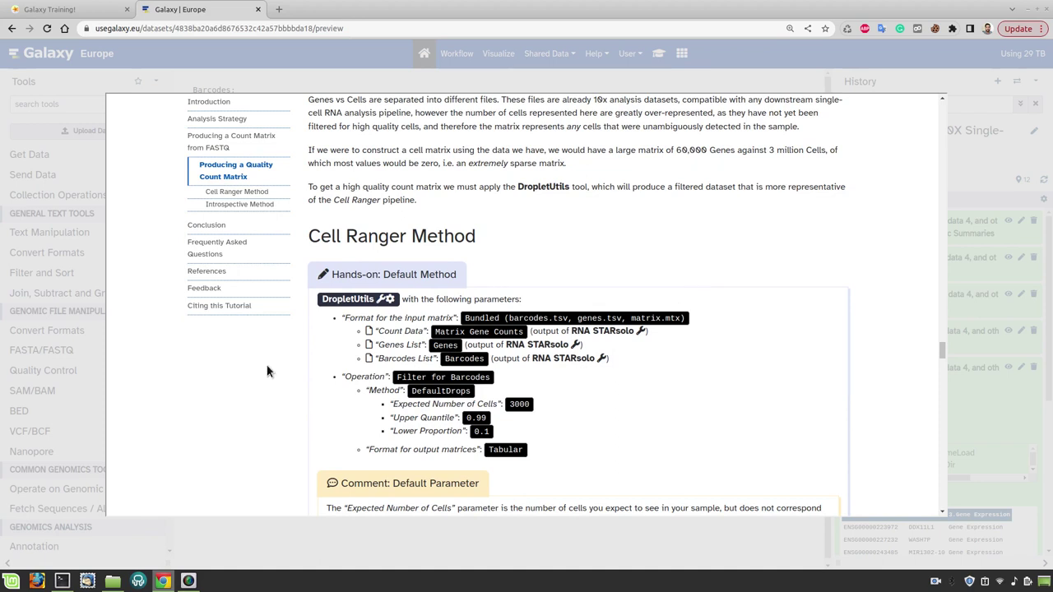
{"action": "scroll", "coordinate": [510, 277], "scroll_direction": "down", "scroll_amount": 1}
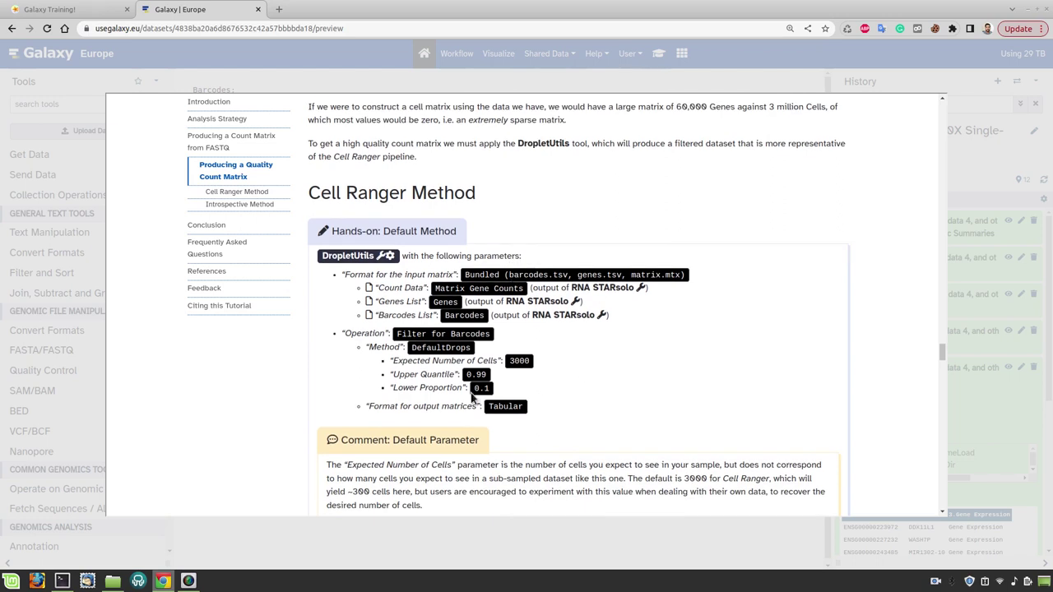
{"action": "scroll", "coordinate": [599, 377], "scroll_direction": "down", "scroll_amount": 1}
{"action": "scroll", "coordinate": [599, 377], "scroll_direction": "down", "scroll_amount": 6}
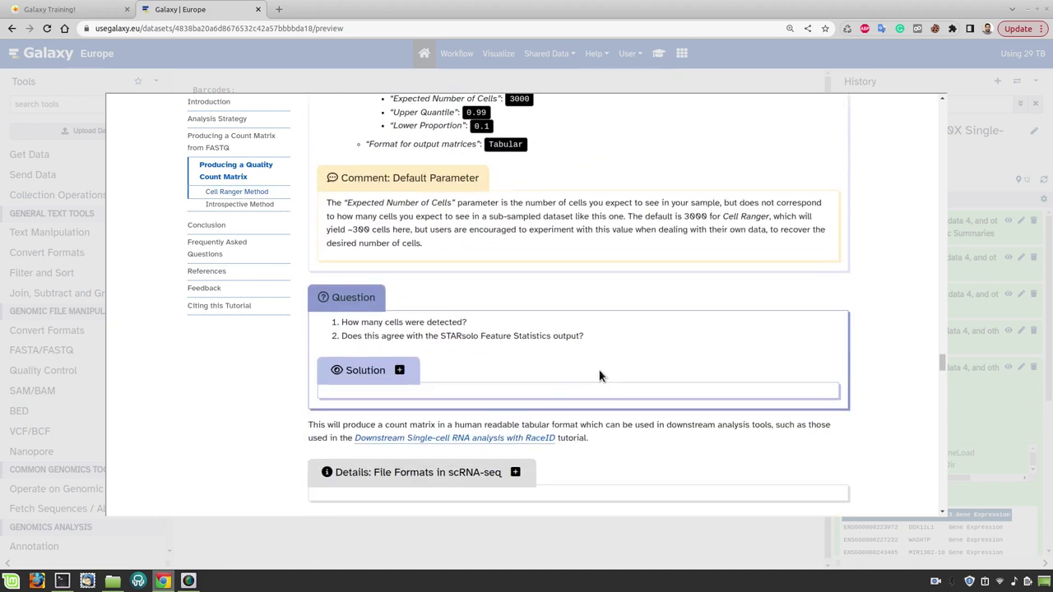
{"action": "scroll", "coordinate": [563, 414], "scroll_direction": "down", "scroll_amount": 5}
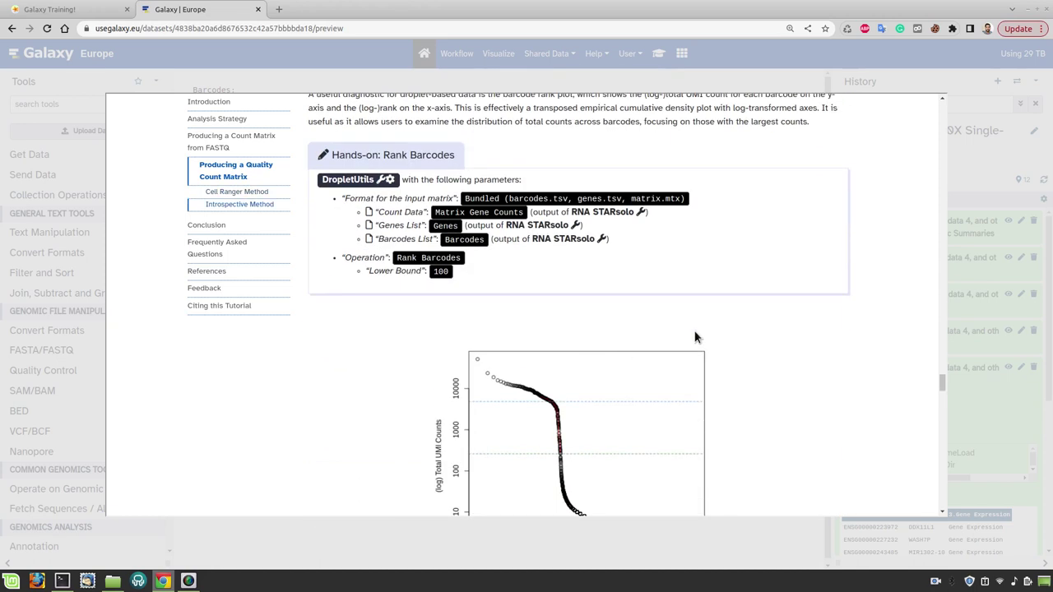
{"action": "scroll", "coordinate": [695, 338], "scroll_direction": "down", "scroll_amount": 3}
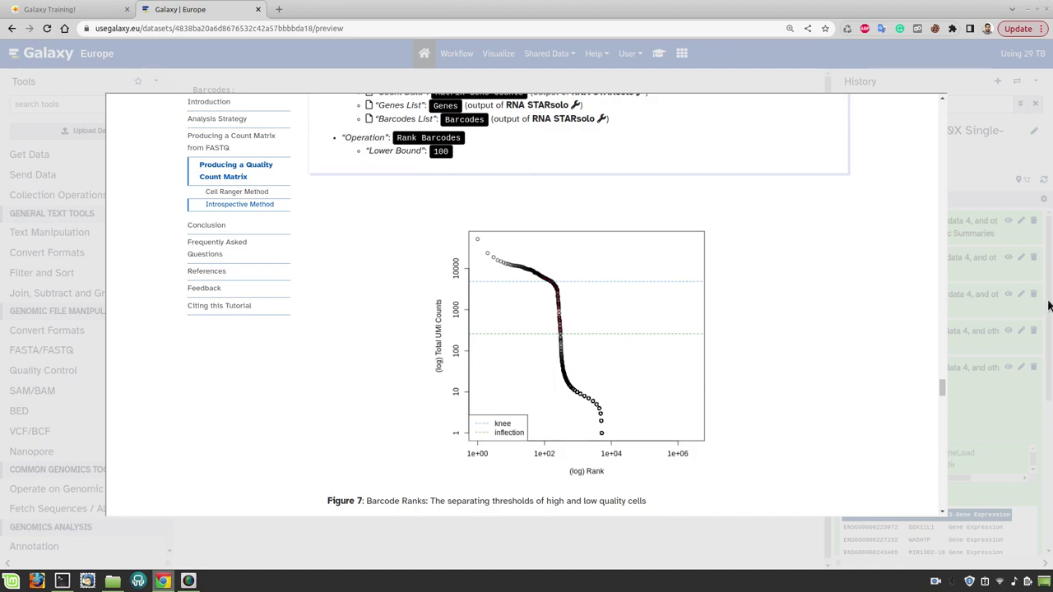
{"action": "left_click", "coordinate": [971, 292]}
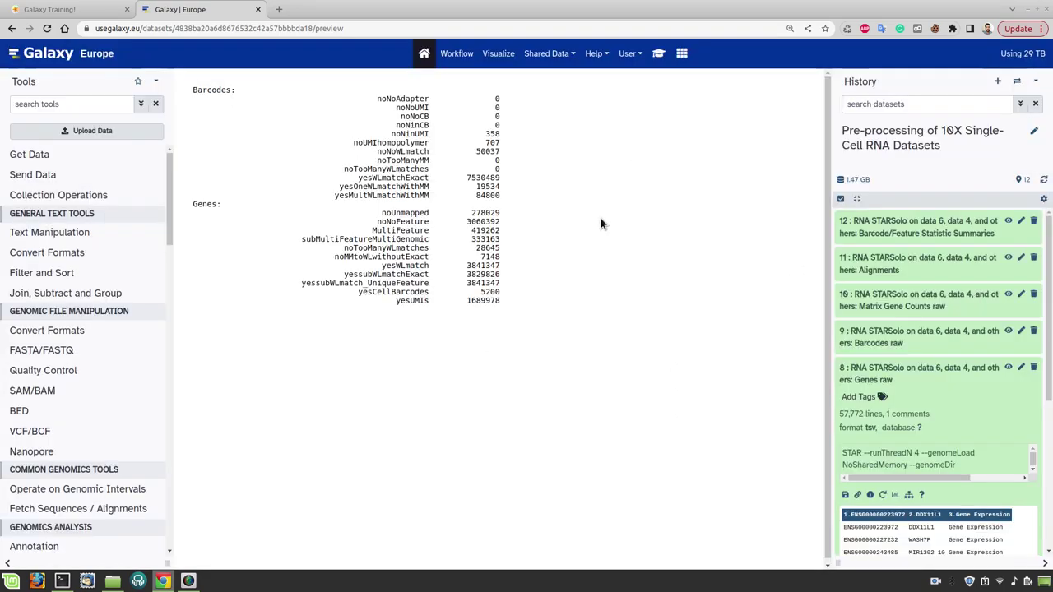
Open the DropletUtils tool from the tutorial's Default Method hands-on under Cell Ranger Method
{"action": "left_click", "coordinate": [658, 53]}
{"action": "scroll", "coordinate": [595, 268], "scroll_direction": "down", "scroll_amount": 5}
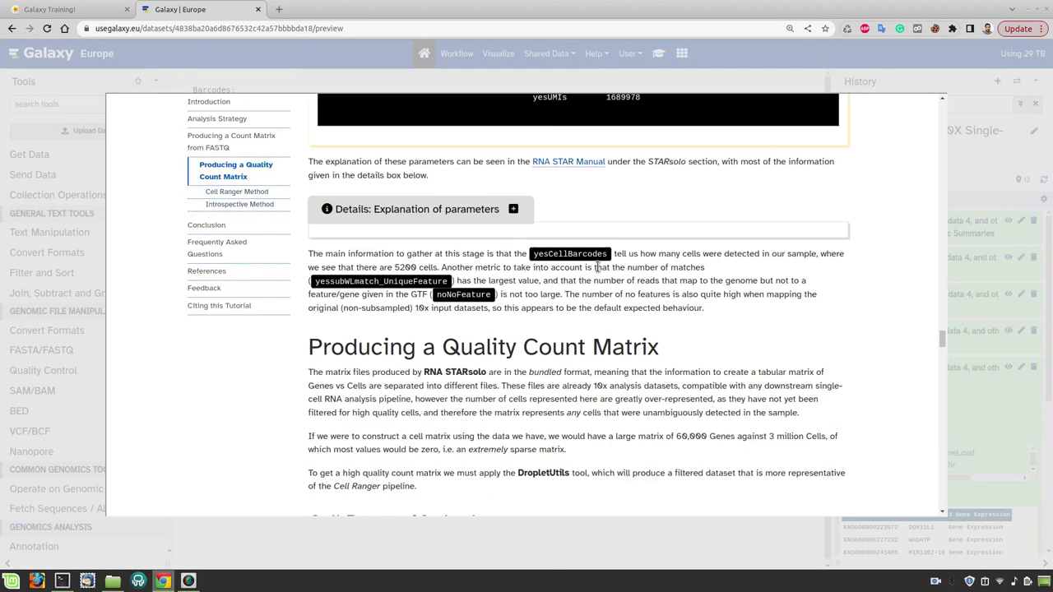
{"action": "scroll", "coordinate": [598, 271], "scroll_direction": "up", "scroll_amount": 10}
{"action": "scroll", "coordinate": [597, 272], "scroll_direction": "up", "scroll_amount": 5}
{"action": "scroll", "coordinate": [598, 271], "scroll_direction": "down", "scroll_amount": 8}
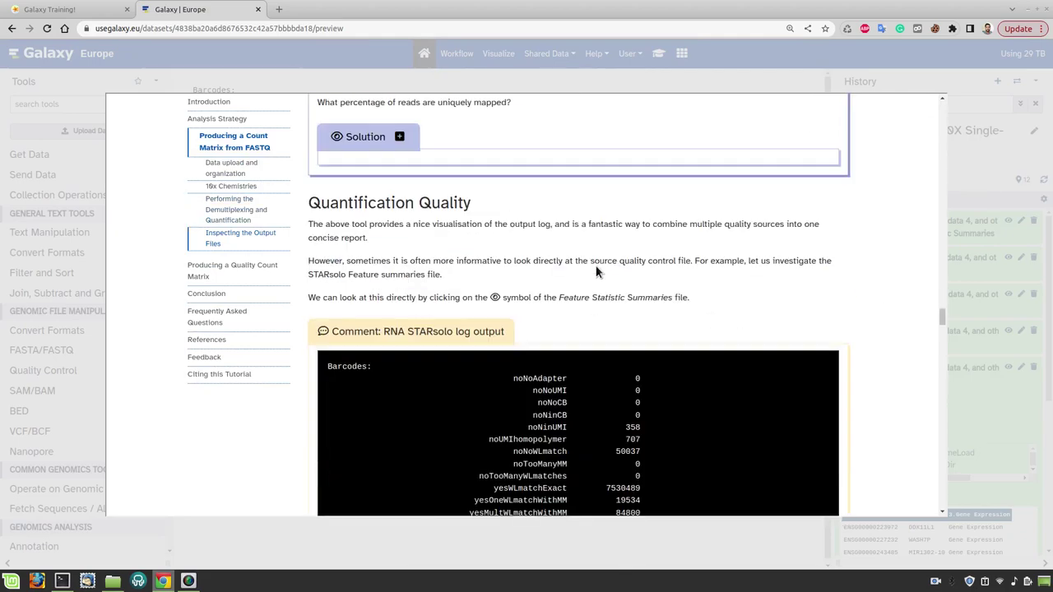
{"action": "scroll", "coordinate": [597, 271], "scroll_direction": "down", "scroll_amount": 4}
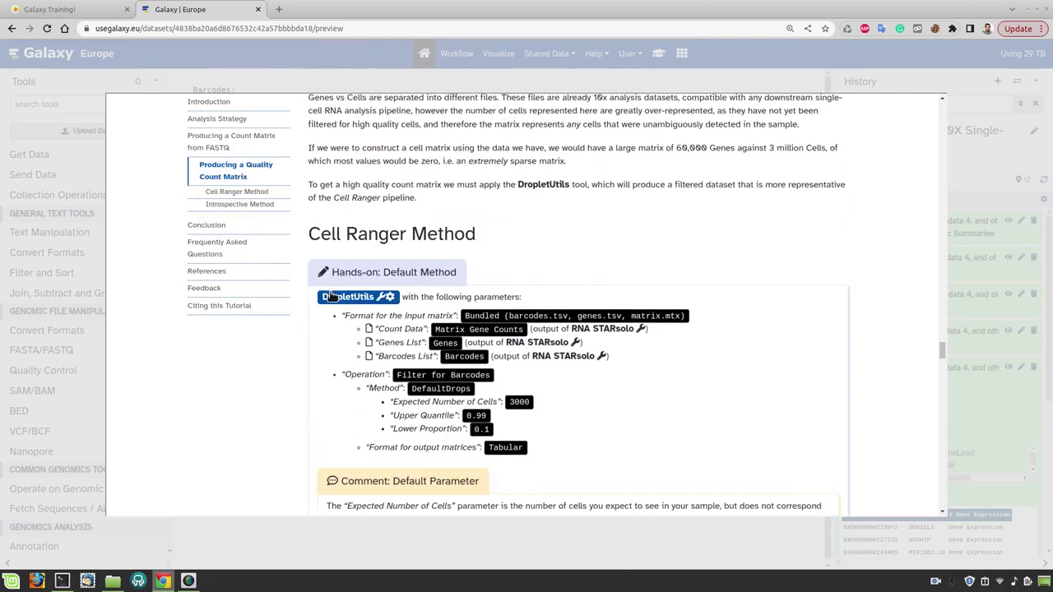
{"action": "left_click", "coordinate": [332, 298]}
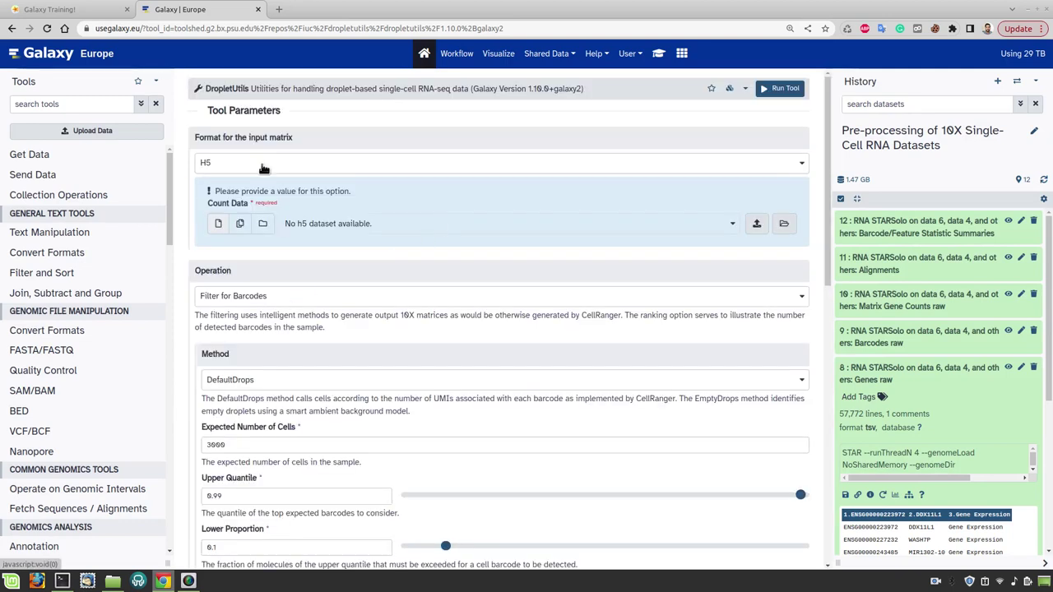
Set the DropletUtils input format to Bundled, with Matrix Gene Counts raw as count data, Genes raw as genes list and Barcodes raw as barcodes list
{"action": "left_click", "coordinate": [276, 164]}
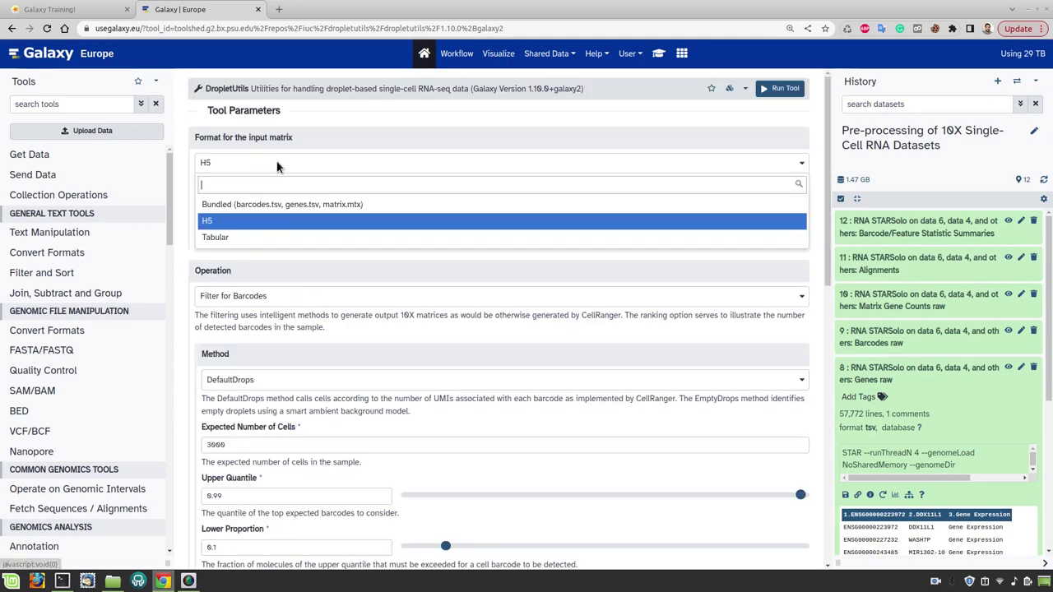
{"action": "left_click", "coordinate": [239, 204]}
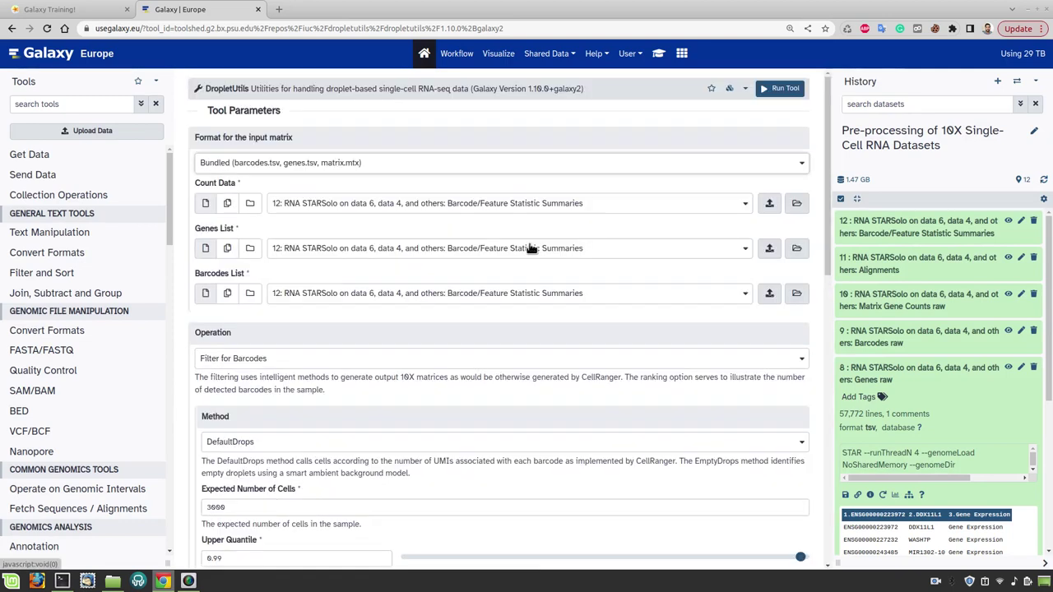
{"action": "left_click", "coordinate": [325, 204]}
{"action": "left_click", "coordinate": [366, 262]}
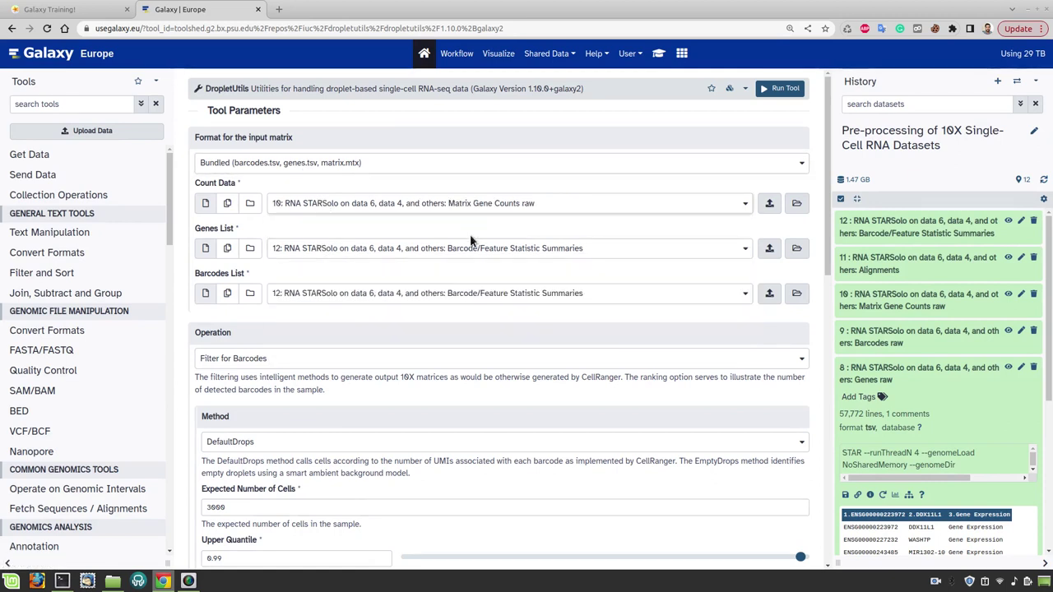
{"action": "left_click", "coordinate": [459, 251]}
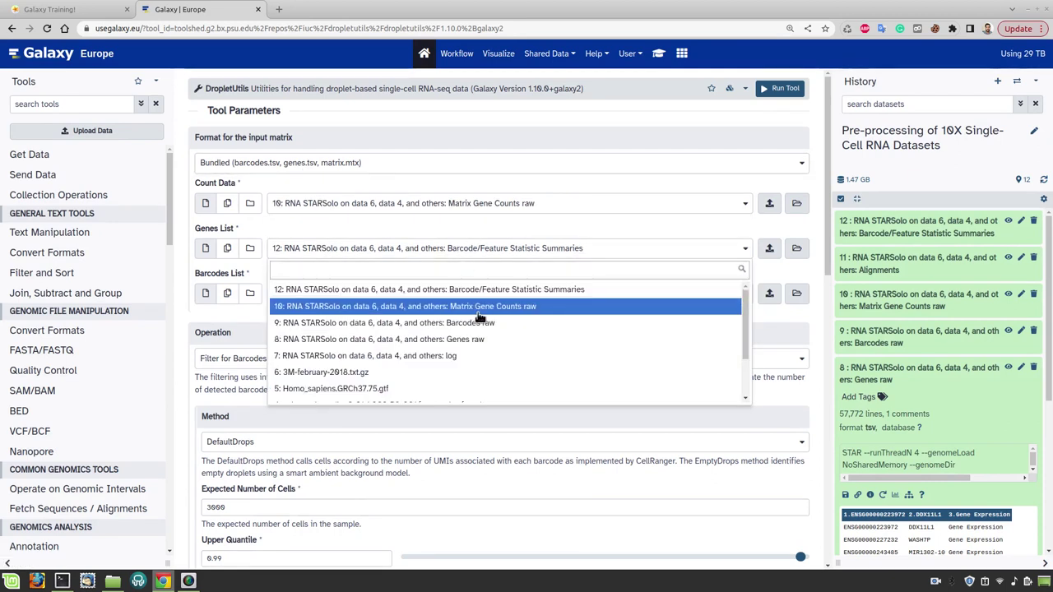
{"action": "left_click", "coordinate": [479, 339]}
{"action": "left_click", "coordinate": [383, 293]}
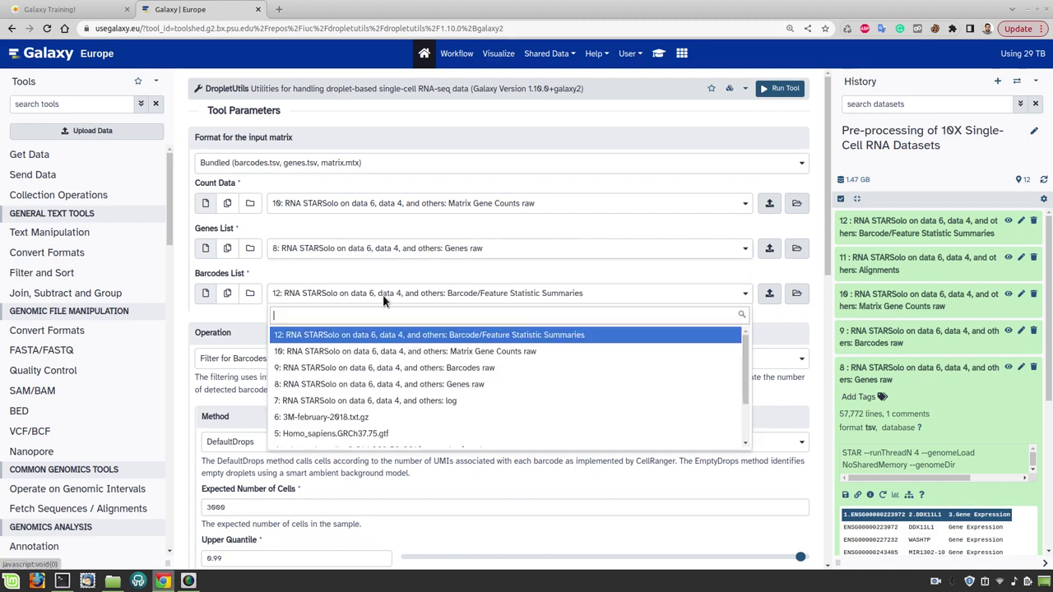
{"action": "left_click", "coordinate": [405, 368]}
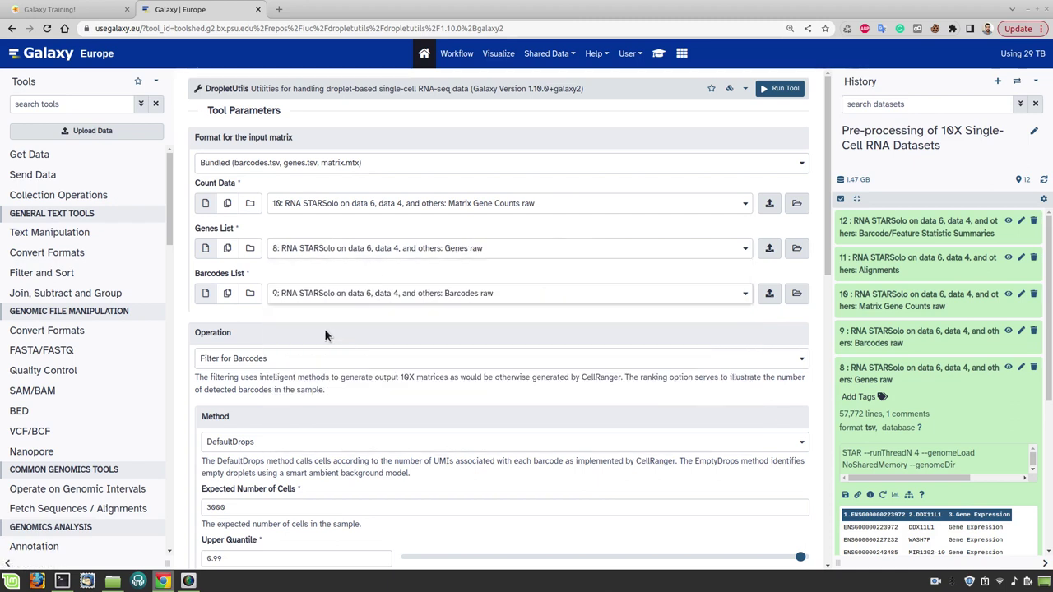
Choose the DefaultDrops method and Bundled (barcodes.tsv, genes.tsv, matrix.mtx) as the output matrix format, and run DropletUtils
{"action": "scroll", "coordinate": [410, 344], "scroll_direction": "down", "scroll_amount": 2}
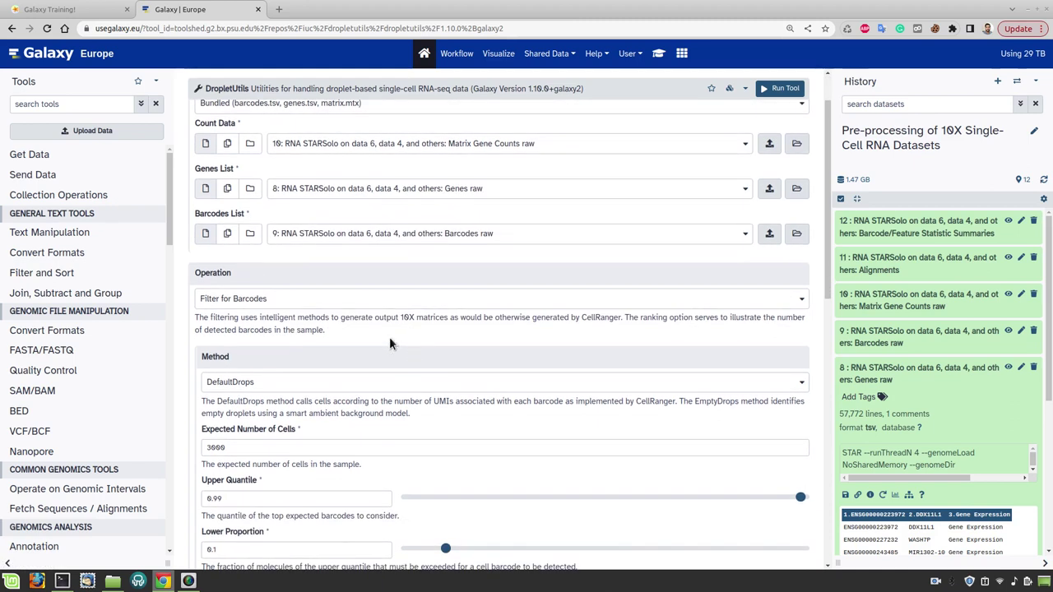
{"action": "left_click", "coordinate": [293, 387]}
{"action": "left_click", "coordinate": [272, 425]}
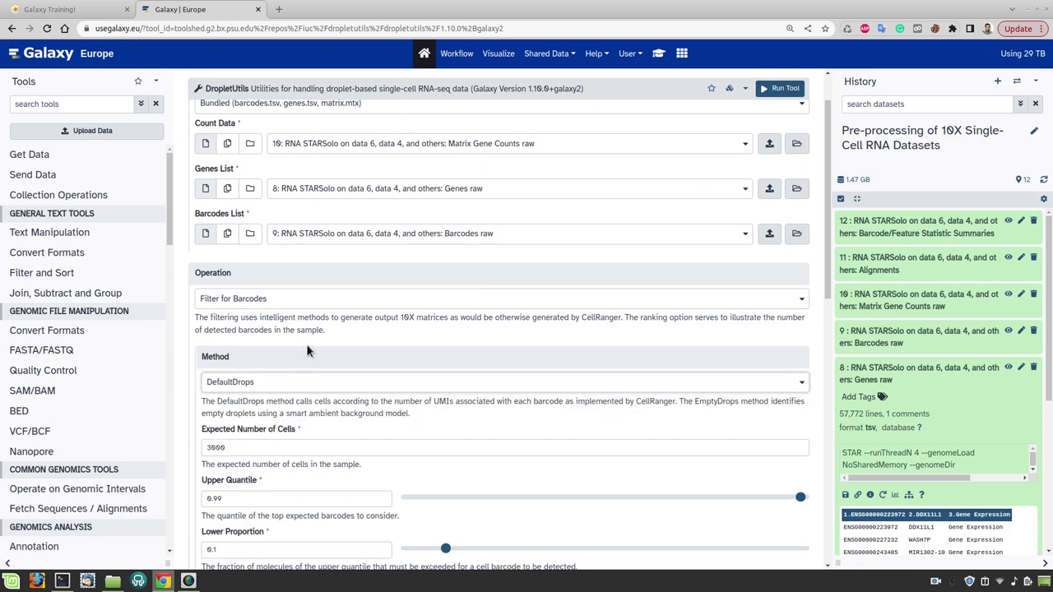
{"action": "scroll", "coordinate": [307, 349], "scroll_direction": "down", "scroll_amount": 2}
{"action": "scroll", "coordinate": [307, 348], "scroll_direction": "down", "scroll_amount": 1}
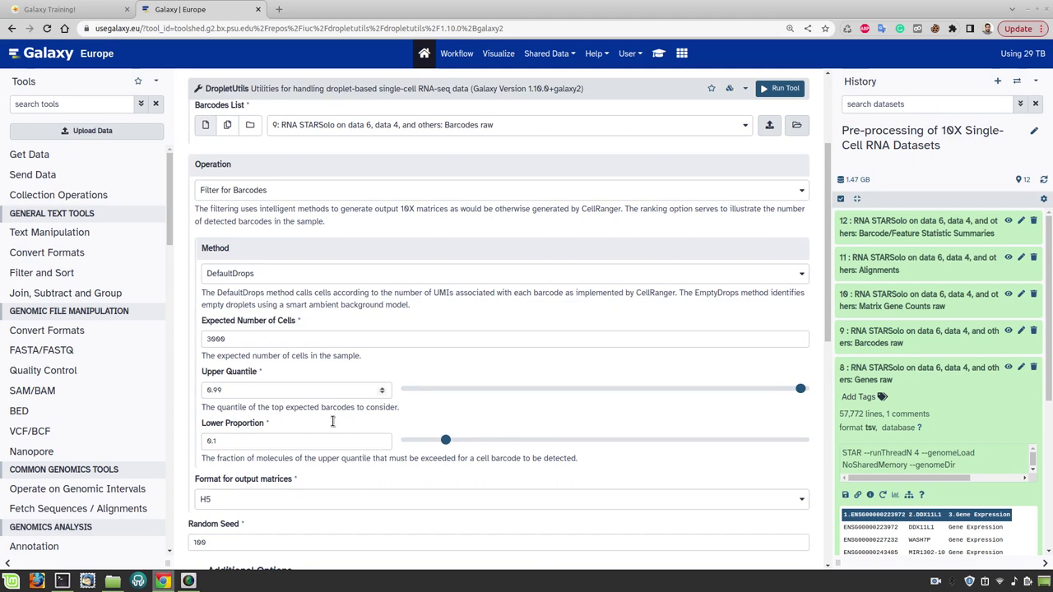
{"action": "scroll", "coordinate": [336, 458], "scroll_direction": "down", "scroll_amount": 2}
{"action": "left_click", "coordinate": [268, 380]}
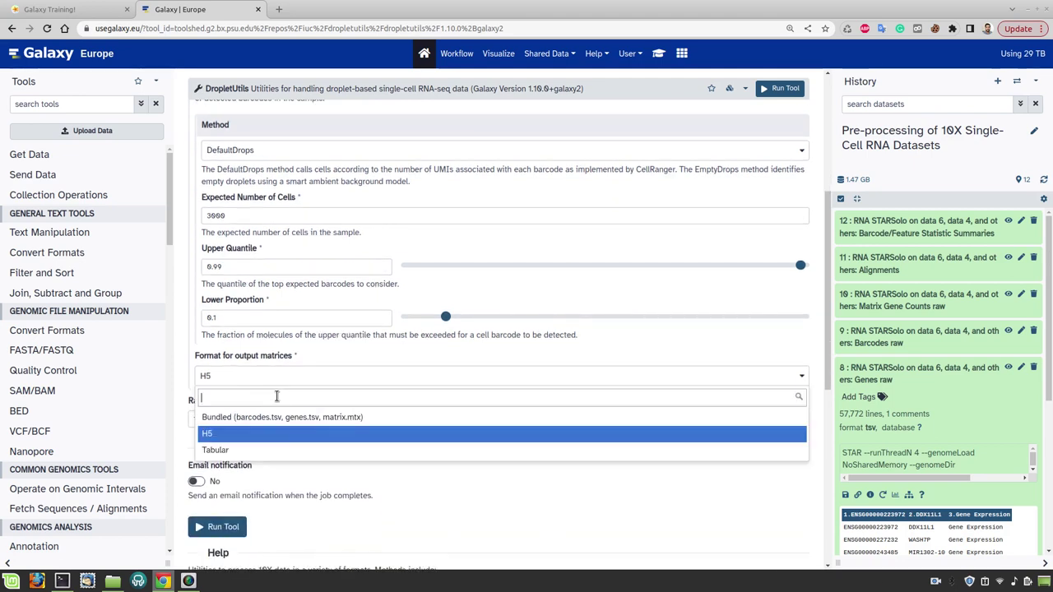
{"action": "left_click", "coordinate": [265, 418]}
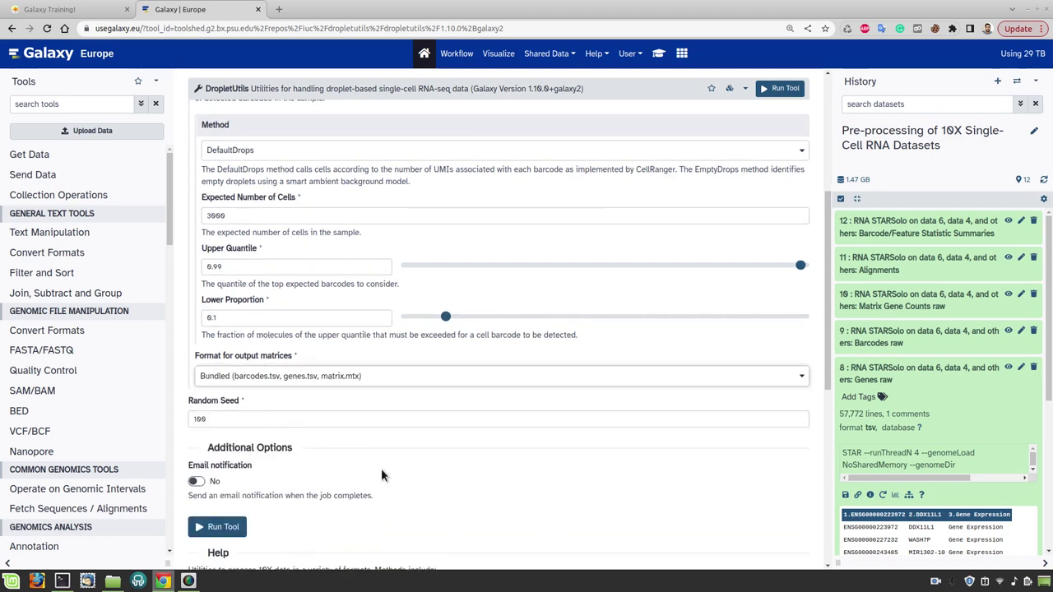
{"action": "left_click", "coordinate": [218, 528]}
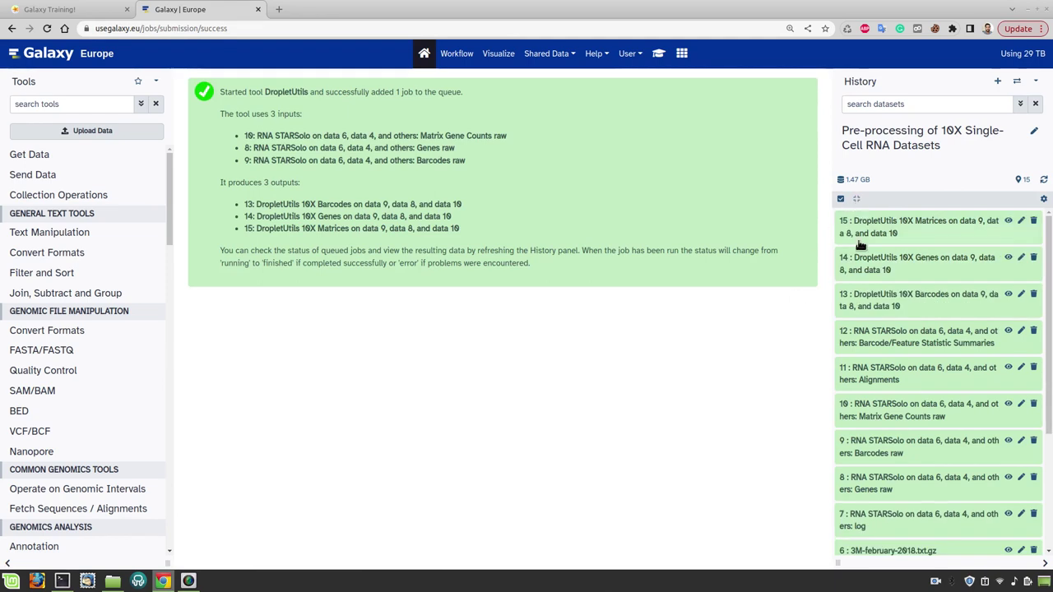
Check the number of cells in the details of the DropletUtils 10X Matrices dataset
{"action": "left_click", "coordinate": [873, 228]}
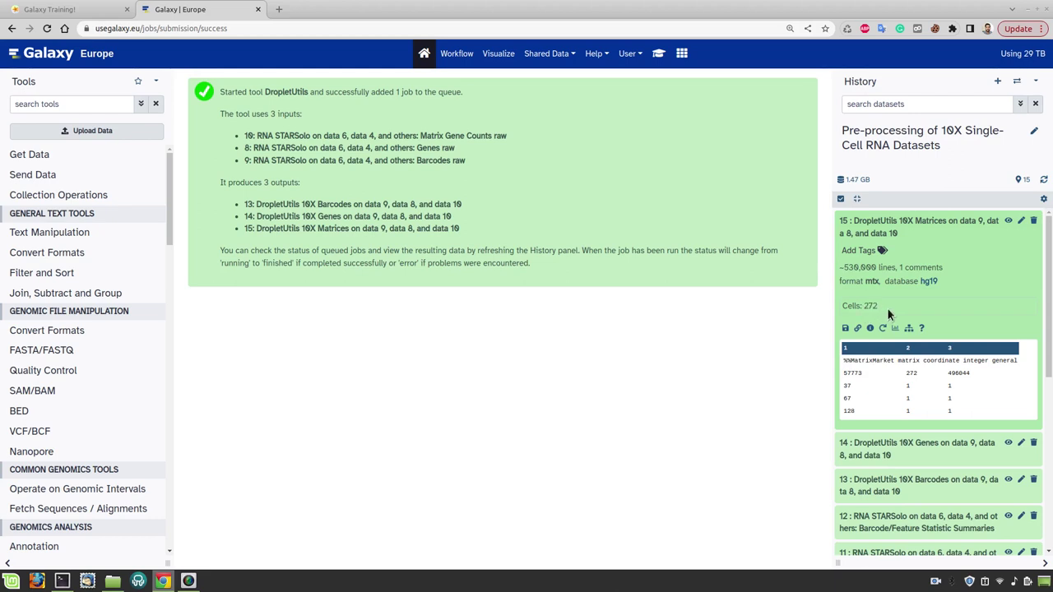
{"action": "left_click", "coordinate": [886, 222]}
Read the tutorial's Introspective Method section and open the DropletUtils tool from its Rank Barcodes hands-on
{"action": "left_click", "coordinate": [658, 54]}
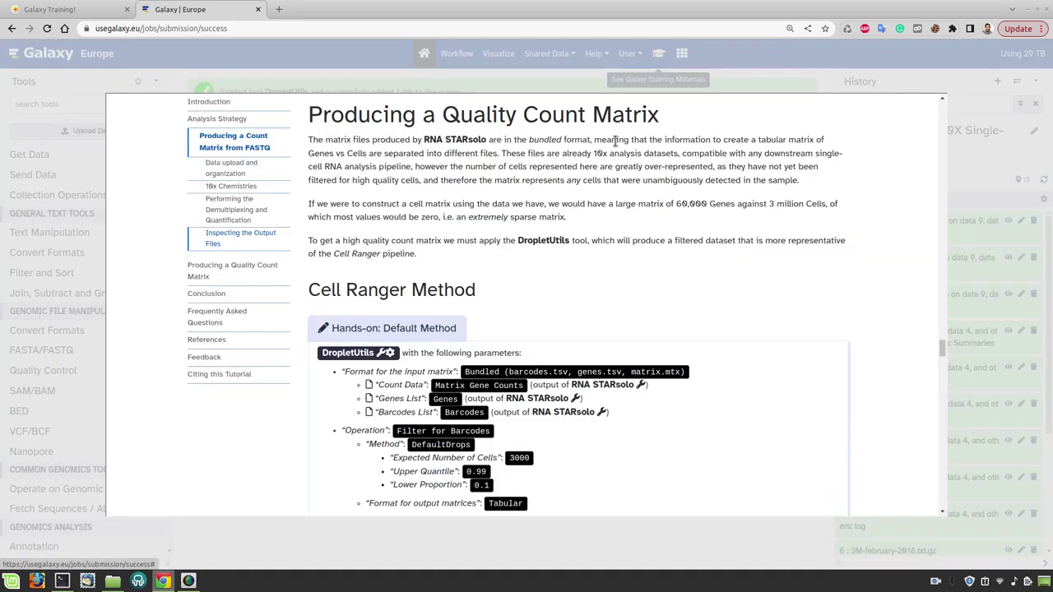
{"action": "scroll", "coordinate": [590, 258], "scroll_direction": "down", "scroll_amount": 3}
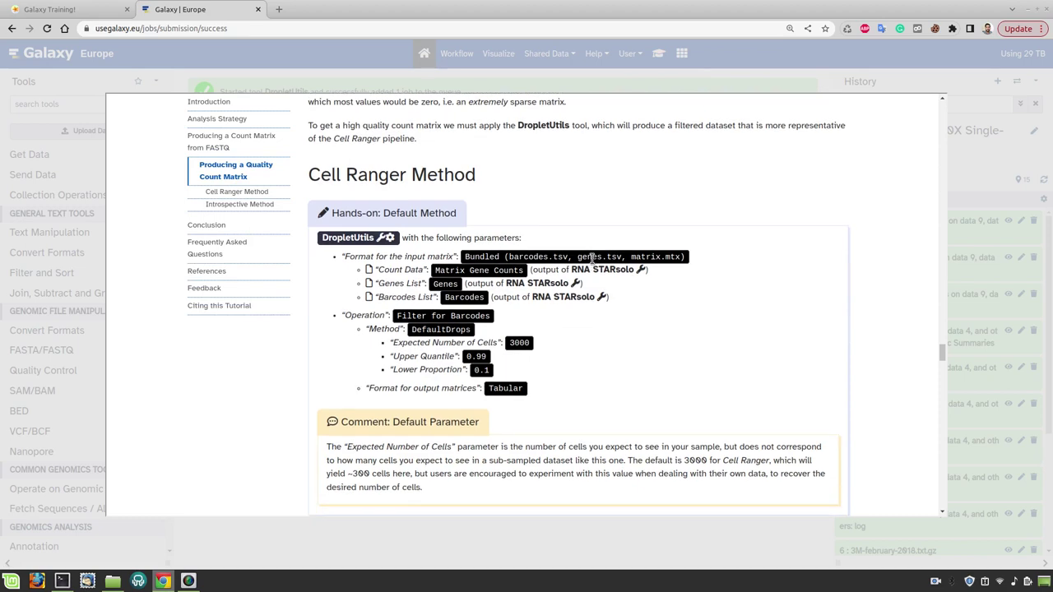
{"action": "scroll", "coordinate": [590, 257], "scroll_direction": "down", "scroll_amount": 12}
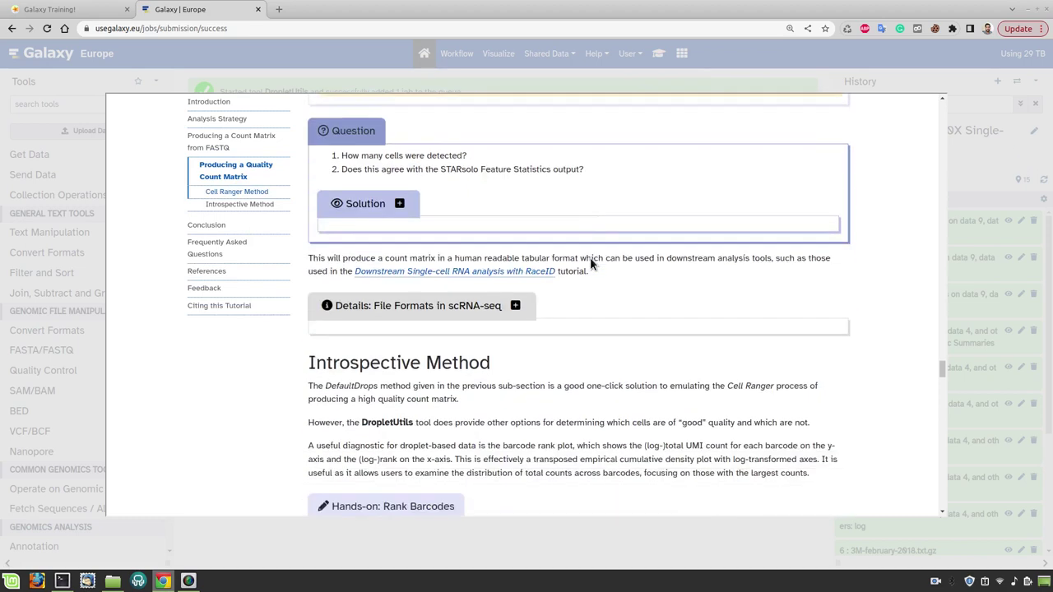
{"action": "scroll", "coordinate": [590, 262], "scroll_direction": "down", "scroll_amount": 3}
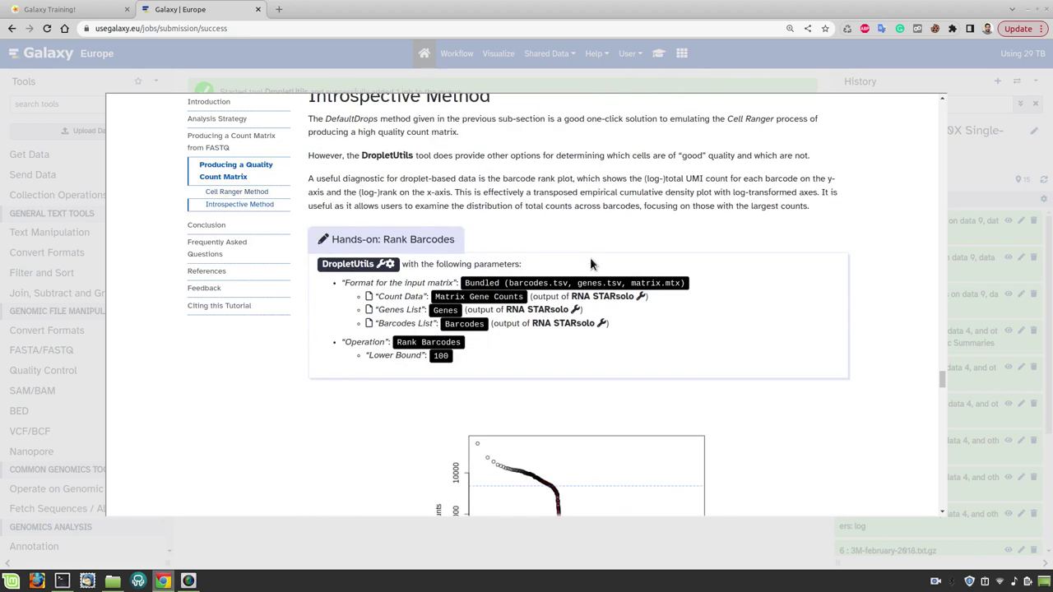
{"action": "scroll", "coordinate": [707, 289], "scroll_direction": "down", "scroll_amount": 2}
{"action": "scroll", "coordinate": [815, 284], "scroll_direction": "down", "scroll_amount": 1}
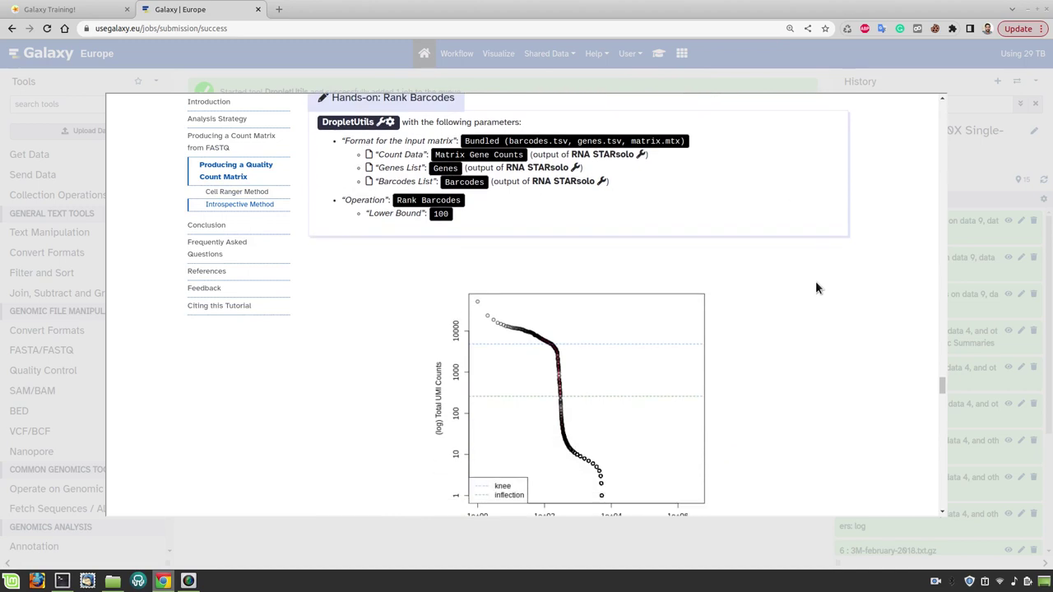
{"action": "scroll", "coordinate": [817, 288], "scroll_direction": "up", "scroll_amount": 6}
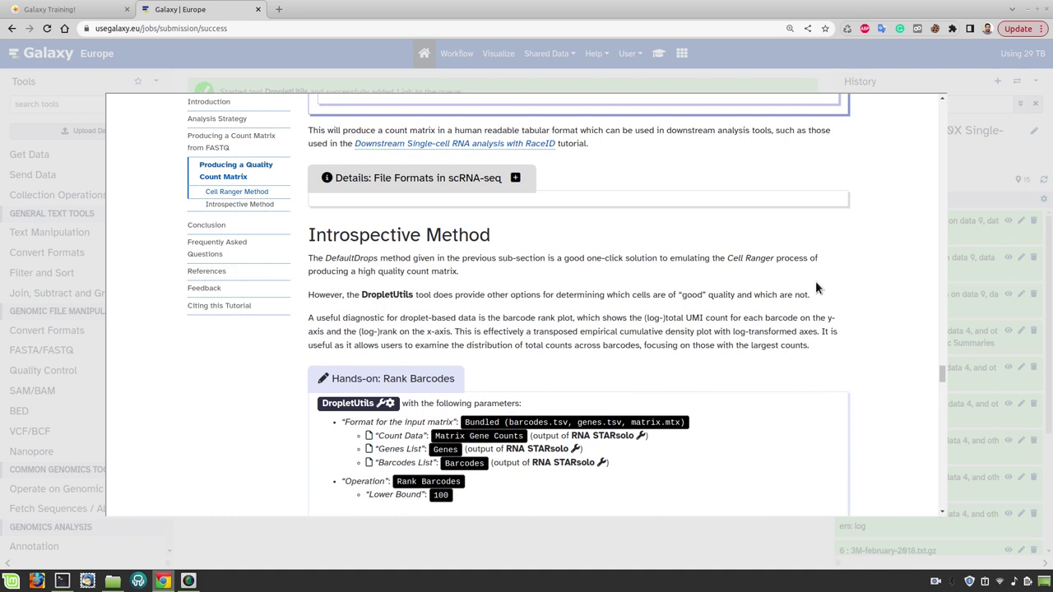
{"action": "scroll", "coordinate": [815, 287], "scroll_direction": "down", "scroll_amount": 2}
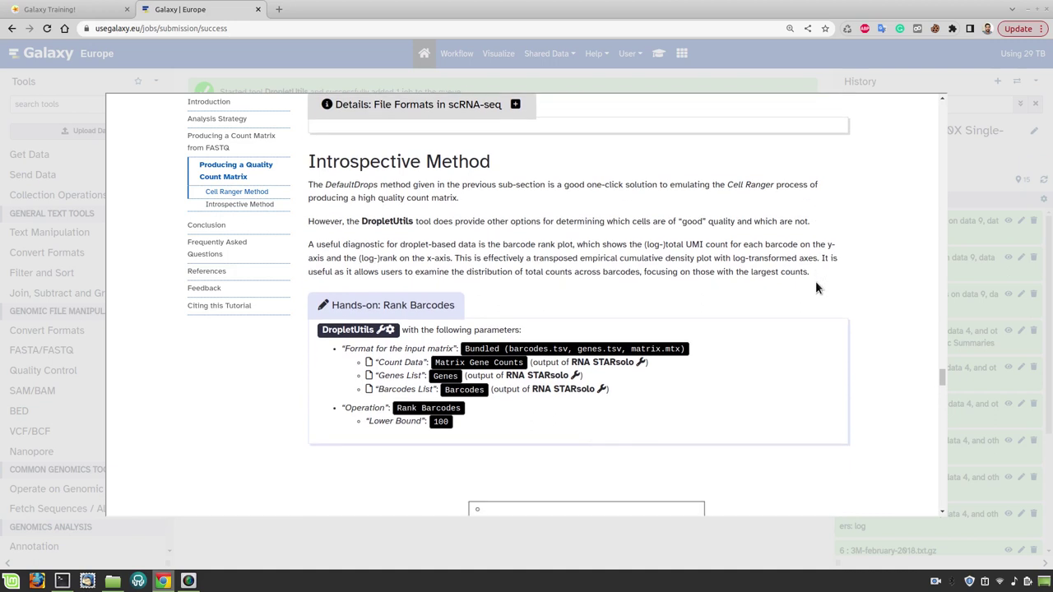
{"action": "scroll", "coordinate": [817, 288], "scroll_direction": "down", "scroll_amount": 3}
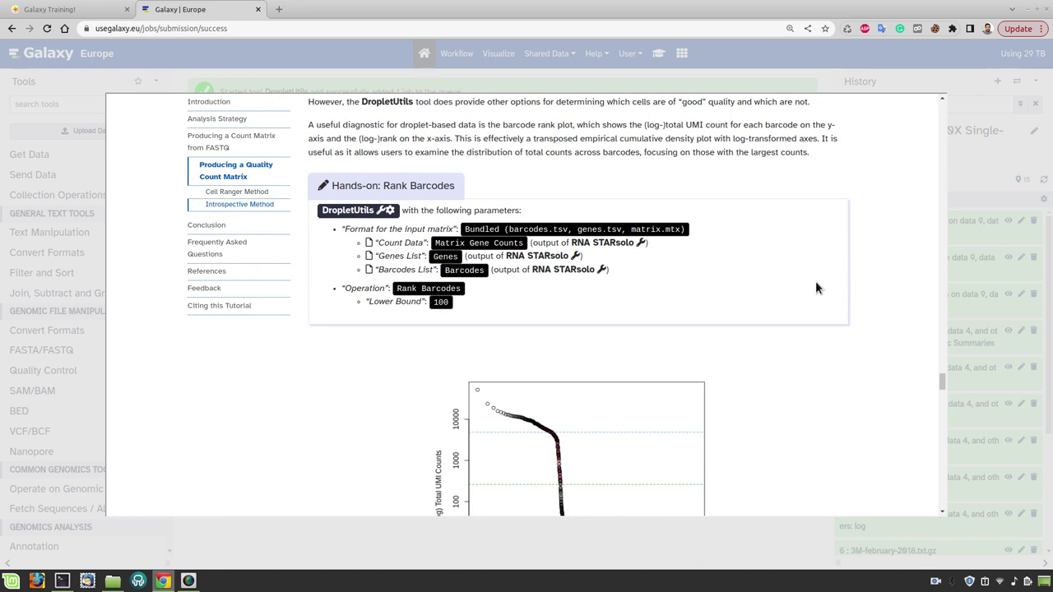
{"action": "left_click", "coordinate": [344, 216]}
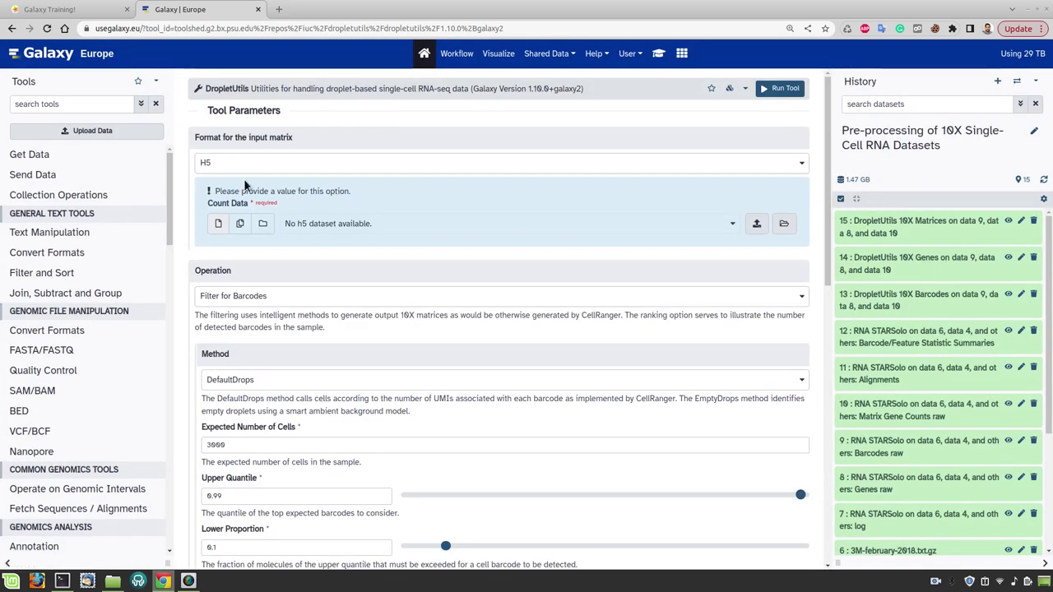
Set the input format to Bundled (barcodes.tsv, genes.tsv, matrix.mtx), using RNA STARSolo Matrix Gene Counts raw, Genes raw and Barcodes raw for counts, genes and barcodes
{"action": "left_click", "coordinate": [244, 162]}
{"action": "left_click", "coordinate": [266, 202]}
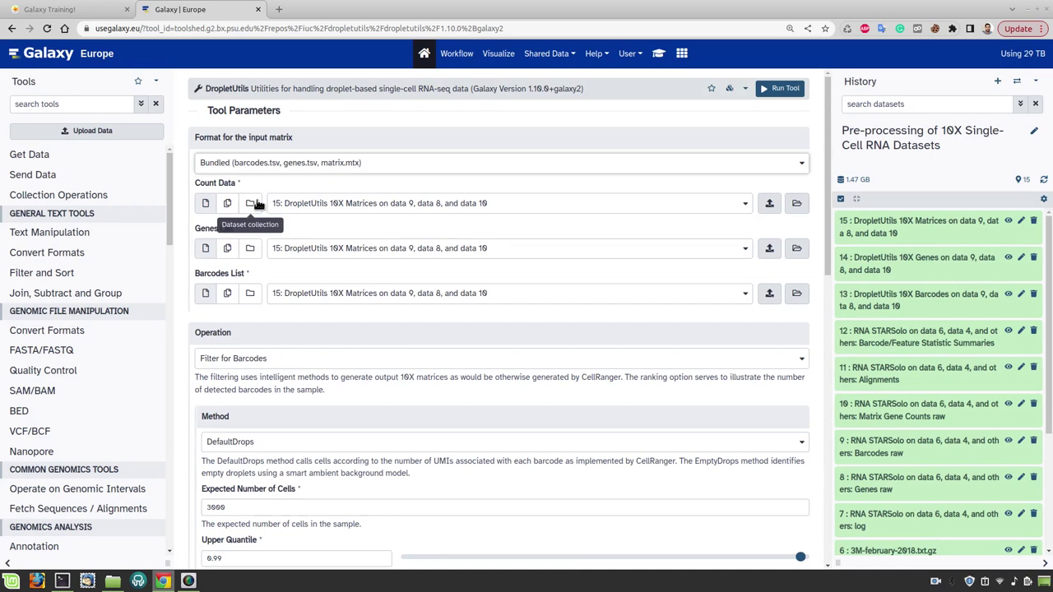
{"action": "left_click", "coordinate": [362, 205]}
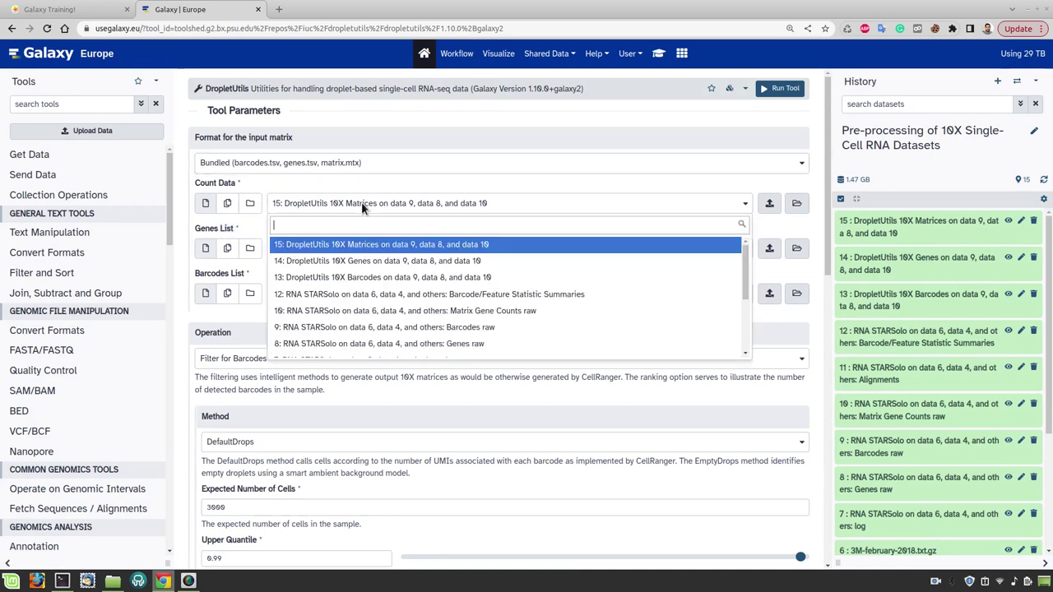
{"action": "left_click", "coordinate": [430, 316]}
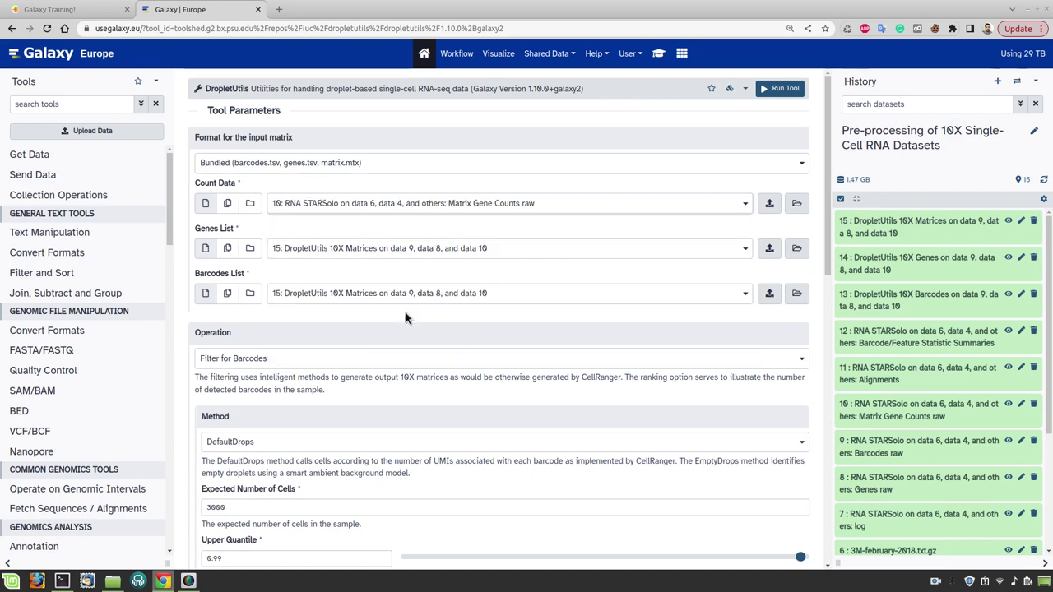
{"action": "left_click", "coordinate": [458, 251]}
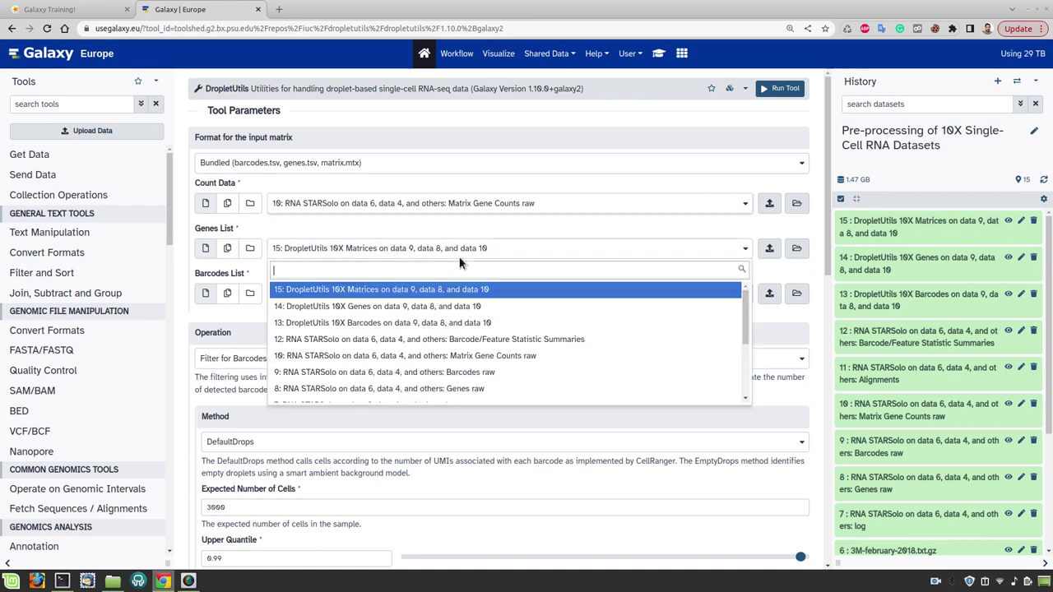
{"action": "left_click", "coordinate": [468, 389]}
{"action": "left_click", "coordinate": [408, 296]}
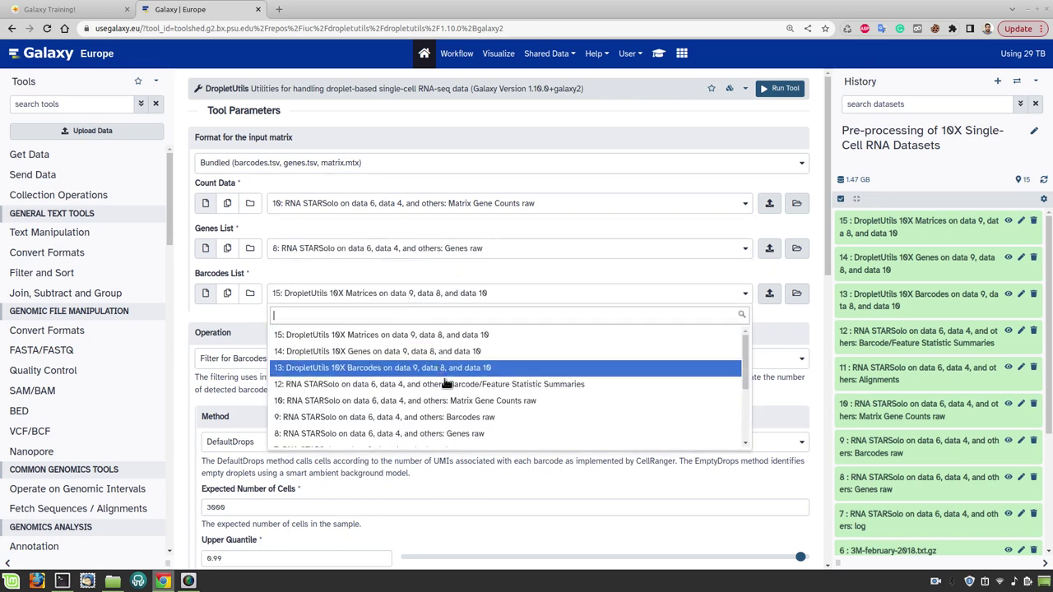
{"action": "left_click", "coordinate": [462, 418]}
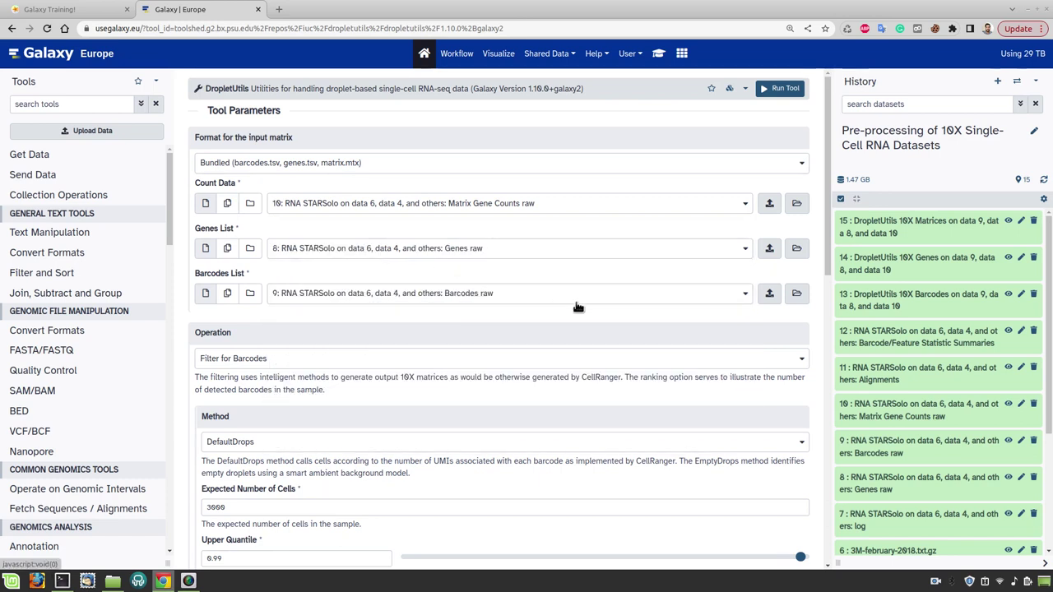
Choose Rank Barcodes as the DropletUtils operation, keep the lower bound of 100, and run the tool
{"action": "left_click", "coordinate": [259, 360]}
{"action": "left_click", "coordinate": [263, 416]}
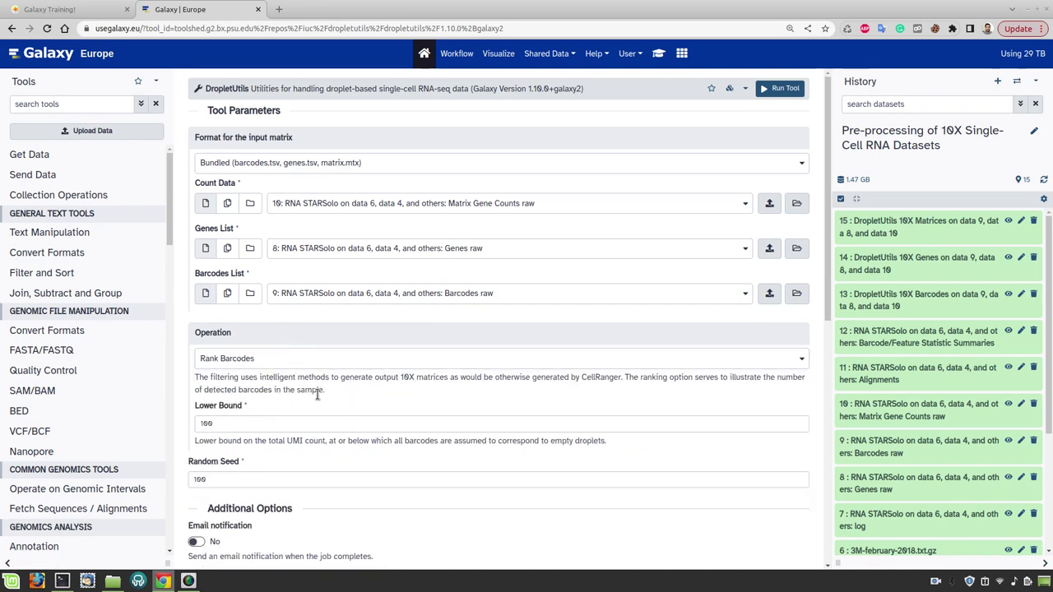
{"action": "scroll", "coordinate": [317, 395], "scroll_direction": "down", "scroll_amount": 1}
{"action": "left_click", "coordinate": [218, 510]}
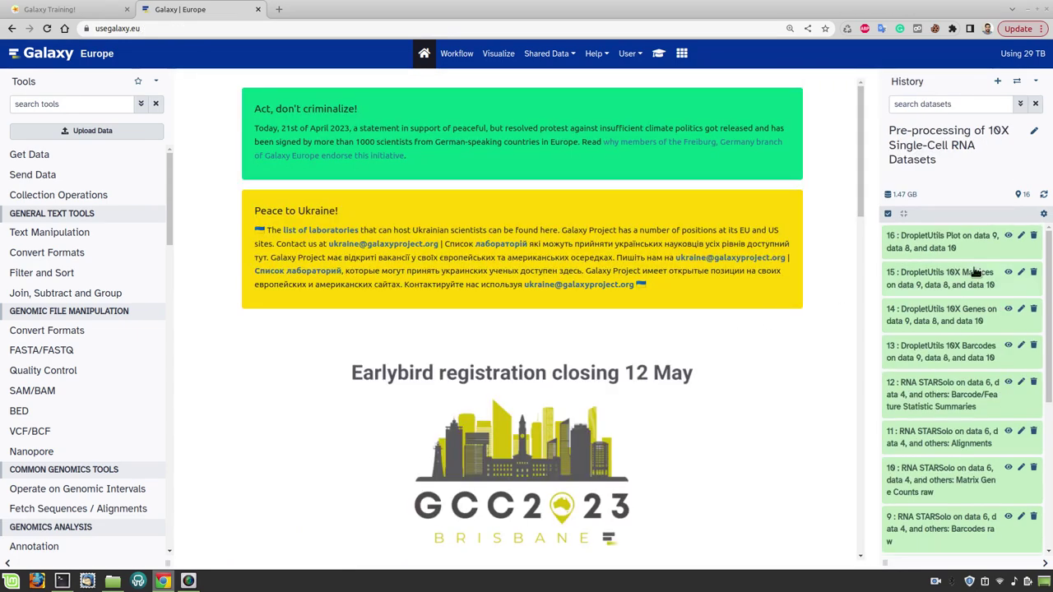
View the DropletUtils barcode rank plot and examine the knee and inflection values in its dataset details
{"action": "left_click", "coordinate": [1009, 237]}
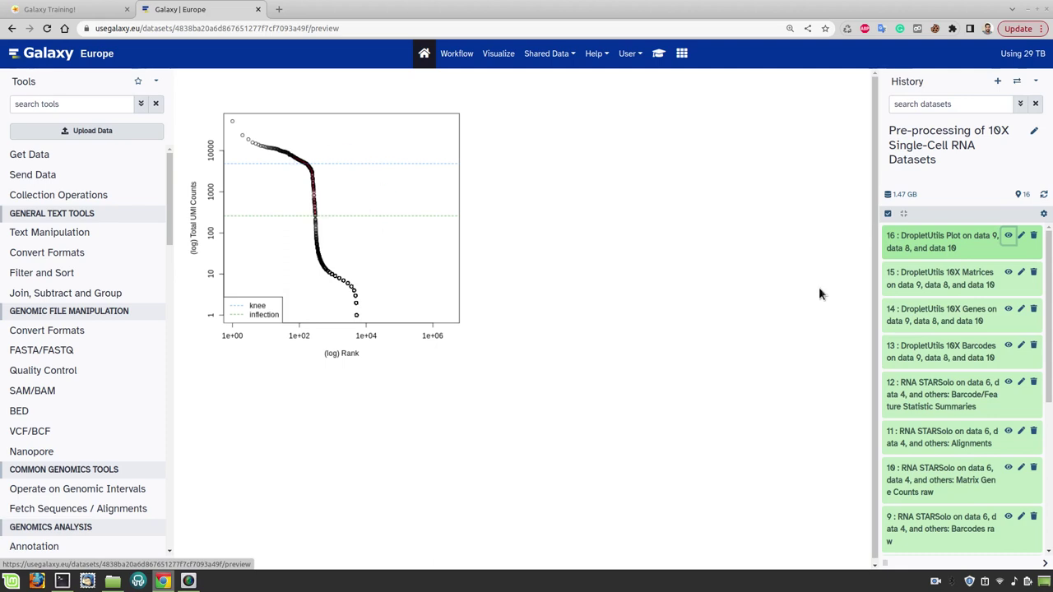
{"action": "left_click", "coordinate": [946, 242]}
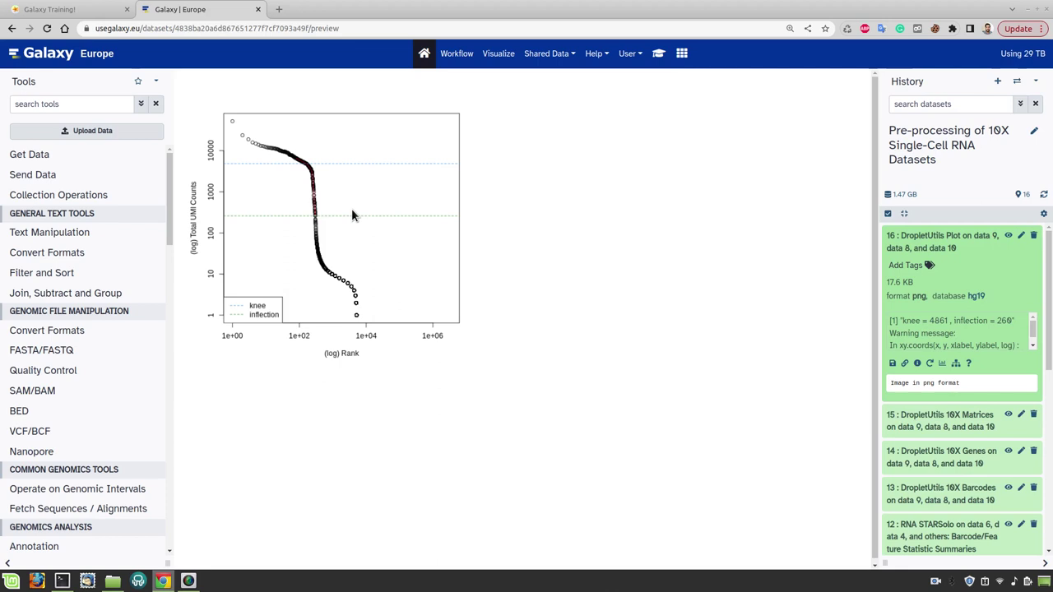
{"action": "double_click", "coordinate": [1004, 320]}
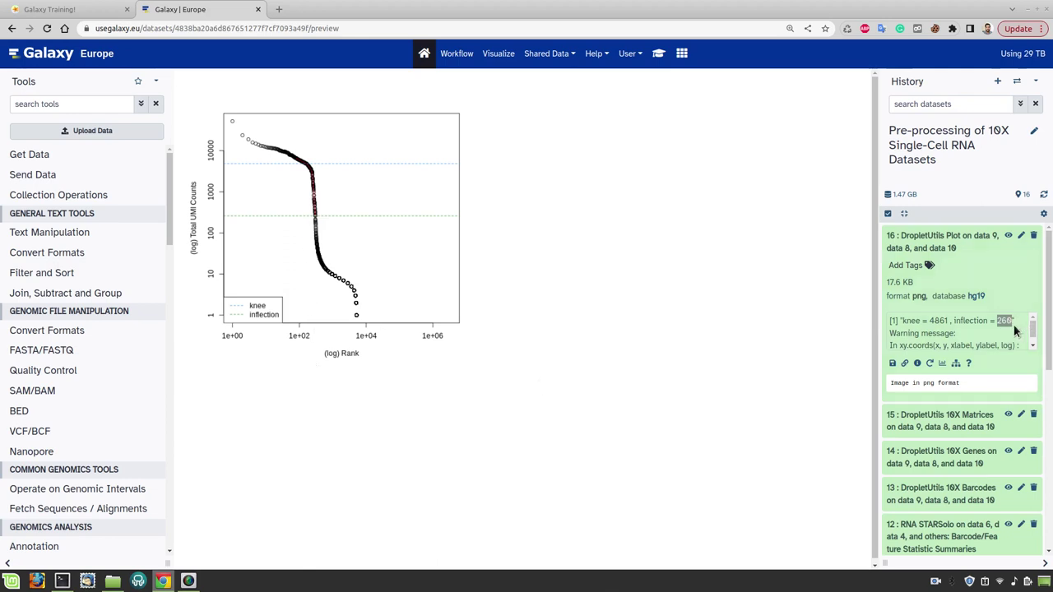
{"action": "left_click", "coordinate": [991, 329]}
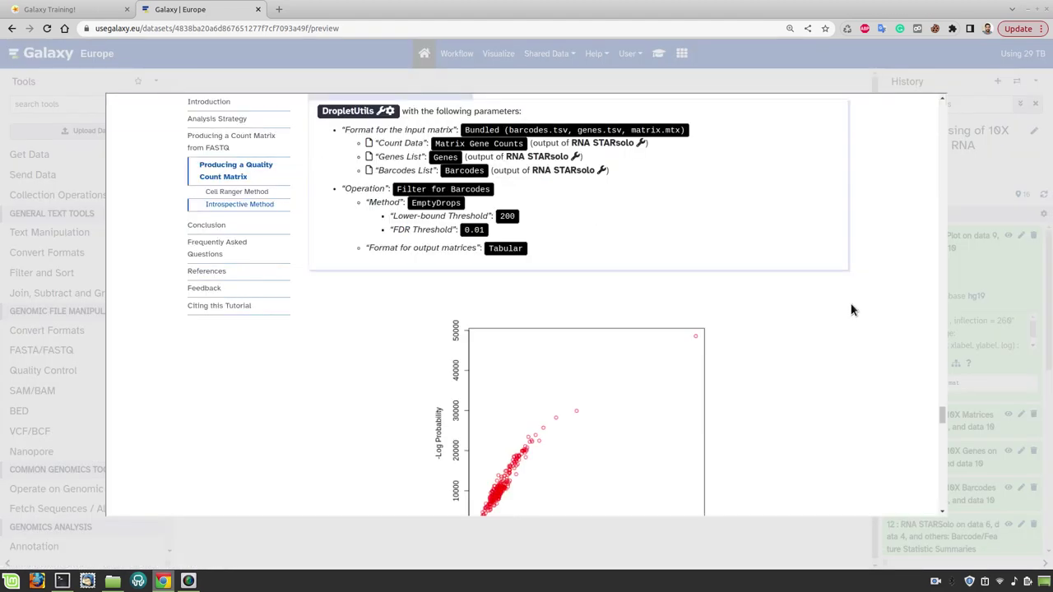
Open the DropletUtils tool from the tutorial's Custom Filtering hands-on
{"action": "scroll", "coordinate": [851, 308], "scroll_direction": "up", "scroll_amount": 3}
{"action": "scroll", "coordinate": [851, 309], "scroll_direction": "down", "scroll_amount": 1}
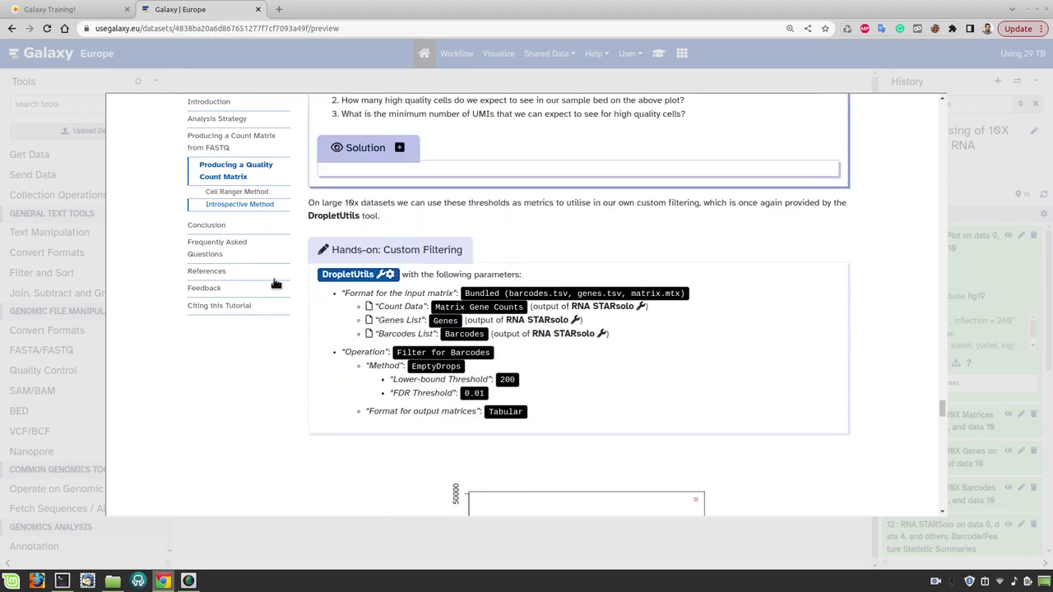
{"action": "left_click", "coordinate": [336, 279]}
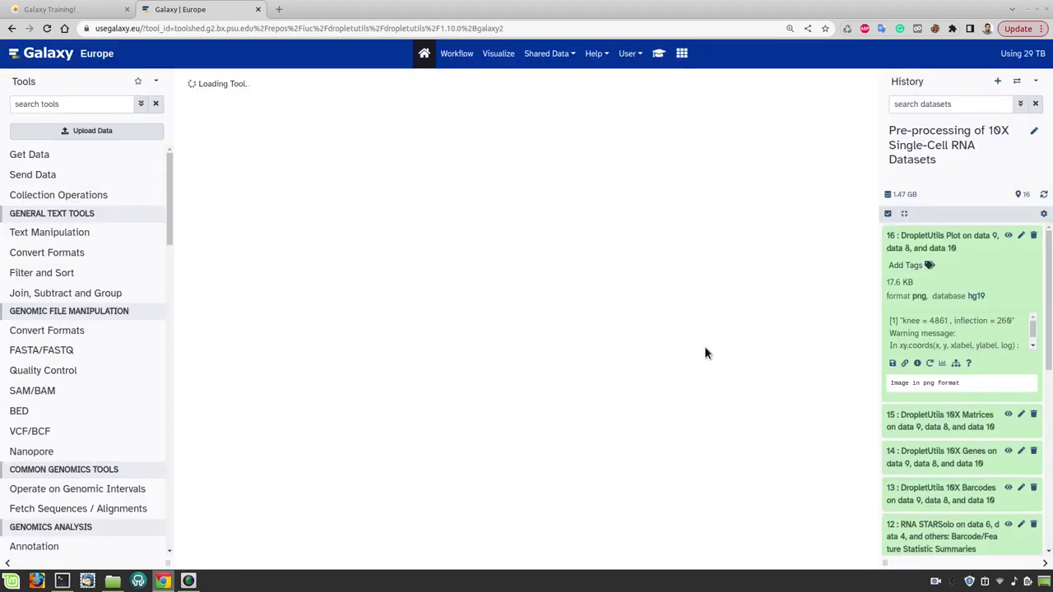
Set up the custom filtering input as Bundled, with Matrix Gene Counts raw as count data, Genes raw as genes list and Barcodes raw as barcodes list
{"action": "left_click", "coordinate": [369, 169]}
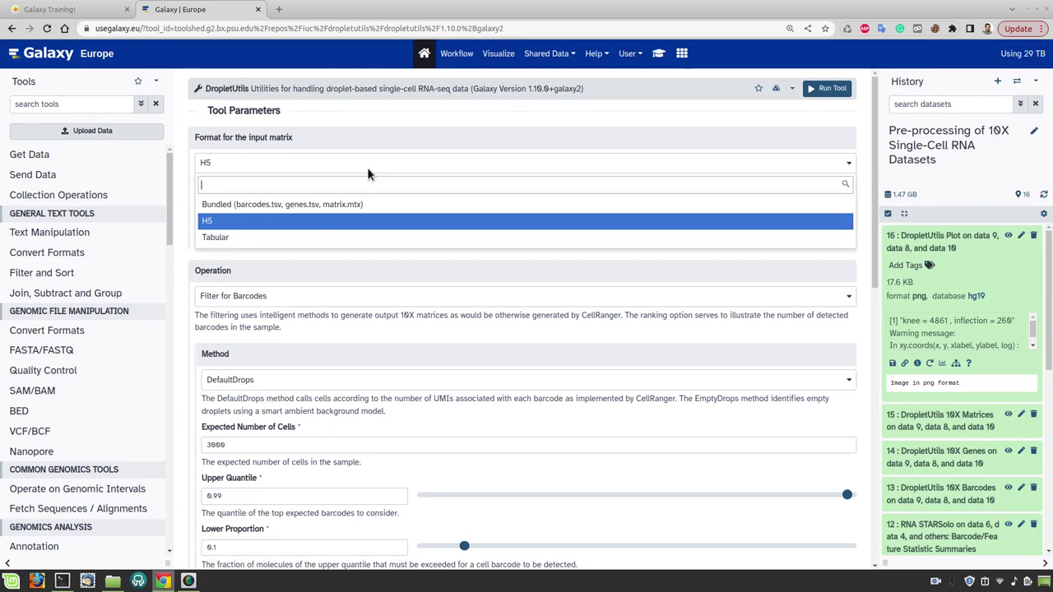
{"action": "left_click", "coordinate": [348, 206]}
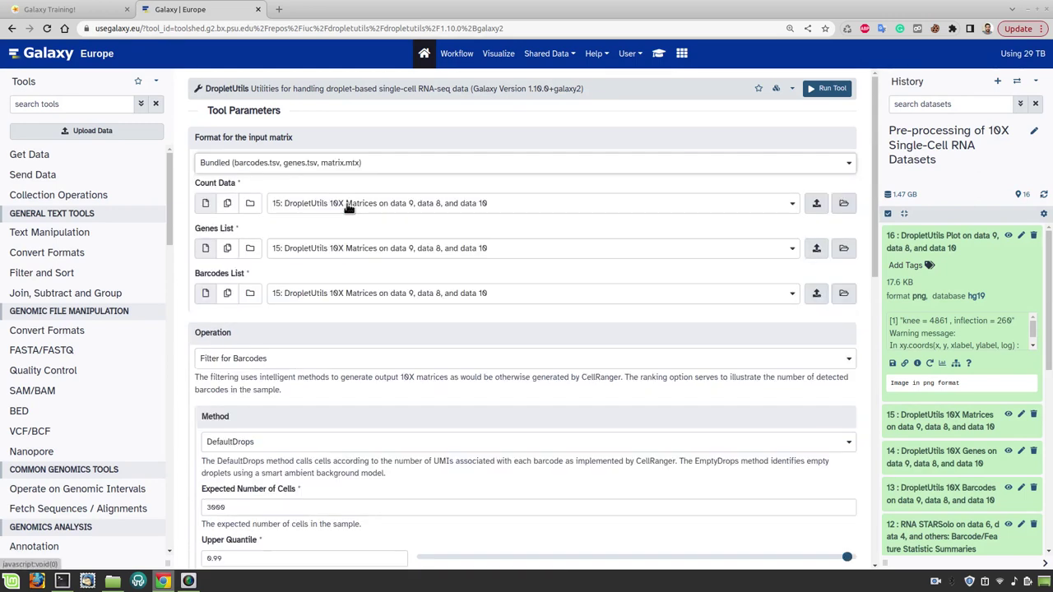
{"action": "left_click", "coordinate": [348, 208]}
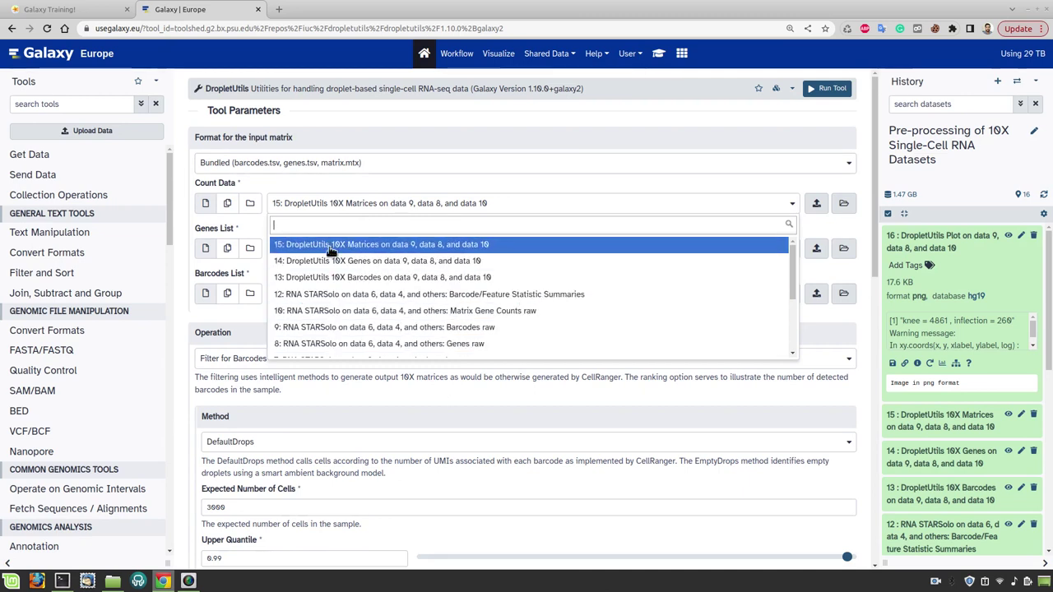
{"action": "left_click", "coordinate": [486, 311]}
{"action": "left_click", "coordinate": [449, 248]}
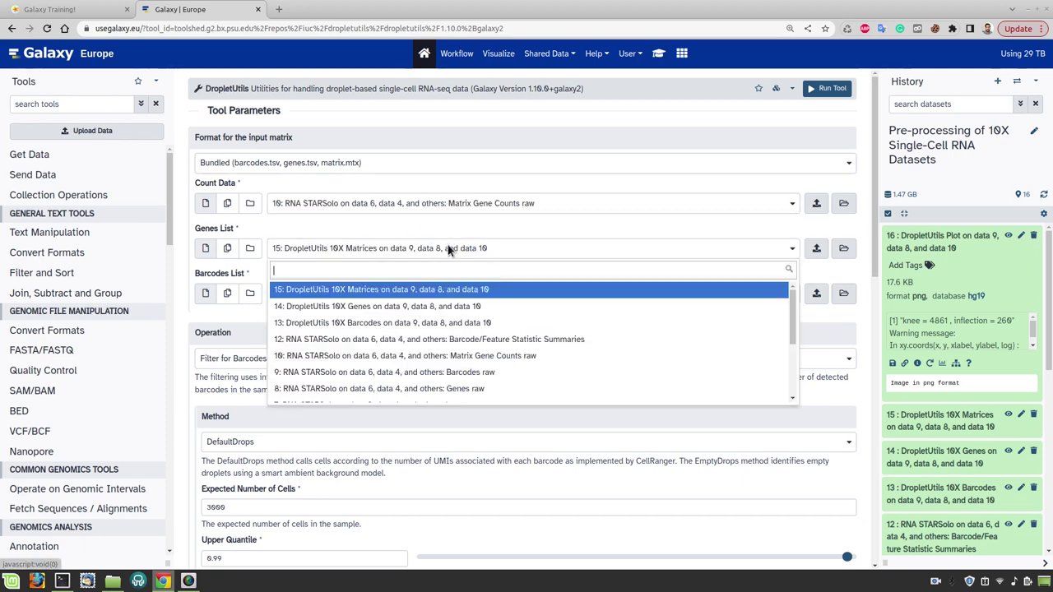
{"action": "left_click", "coordinate": [461, 389]}
{"action": "left_click", "coordinate": [421, 301]}
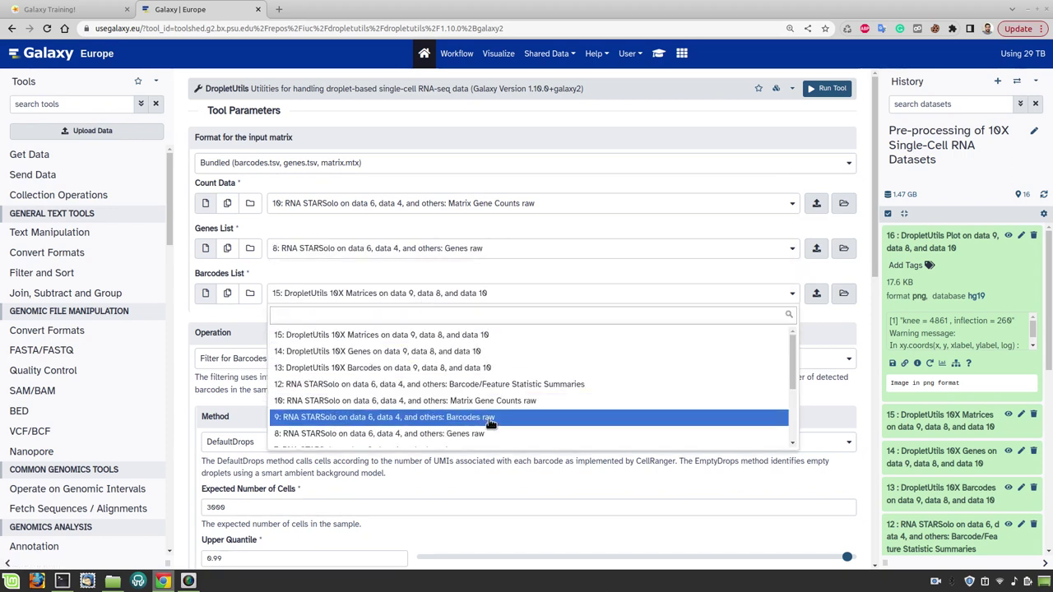
{"action": "left_click", "coordinate": [491, 419]}
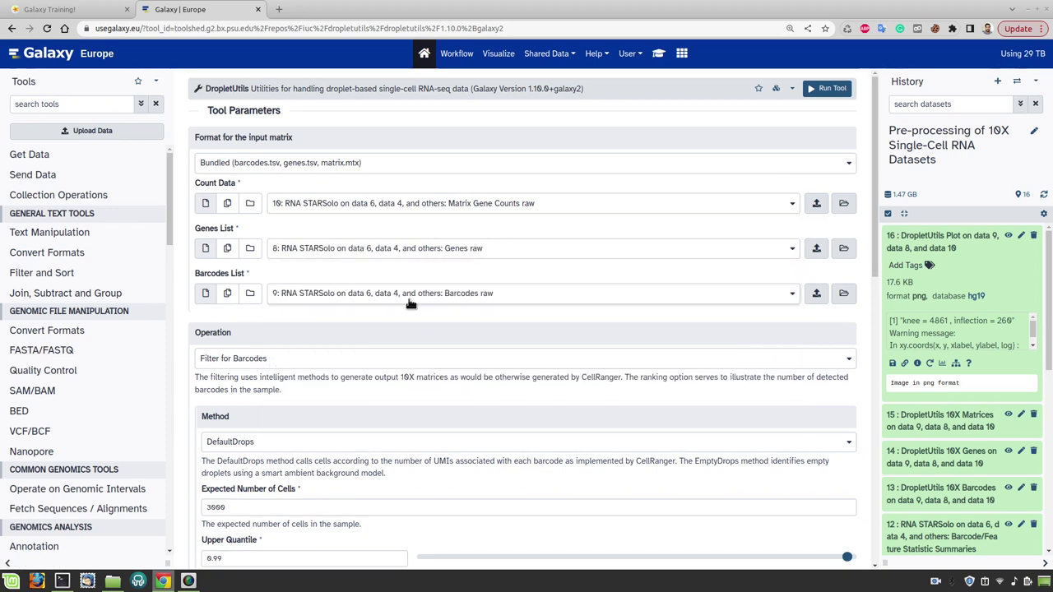
Choose EmptyDrops as the barcode filtering method and set its lower-bound threshold to 200, keeping the FDR threshold of 0.01
{"action": "left_click", "coordinate": [262, 447]}
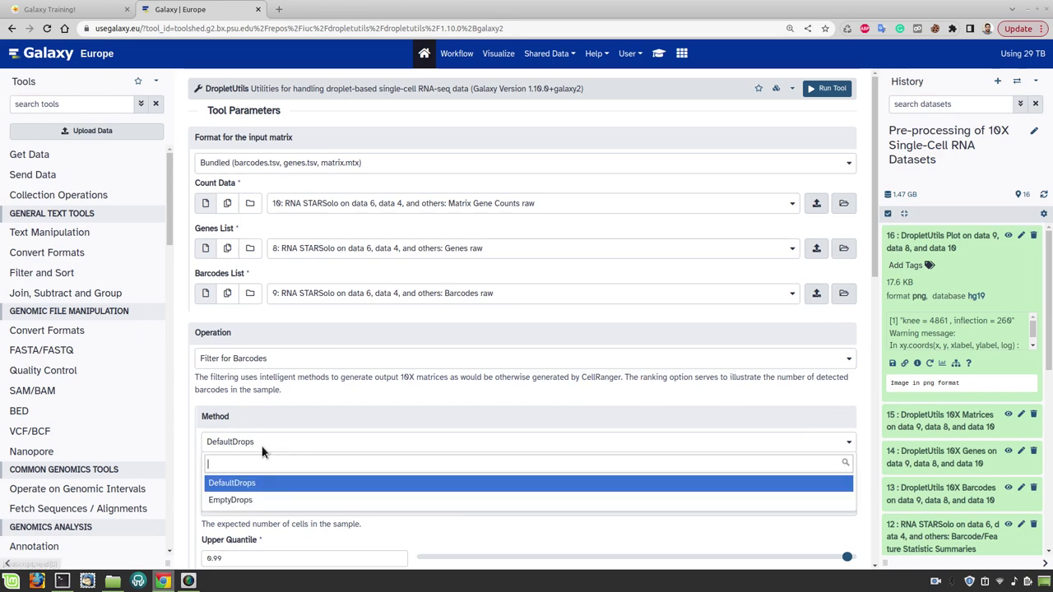
{"action": "left_click", "coordinate": [280, 502]}
{"action": "scroll", "coordinate": [306, 411], "scroll_direction": "down", "scroll_amount": 3}
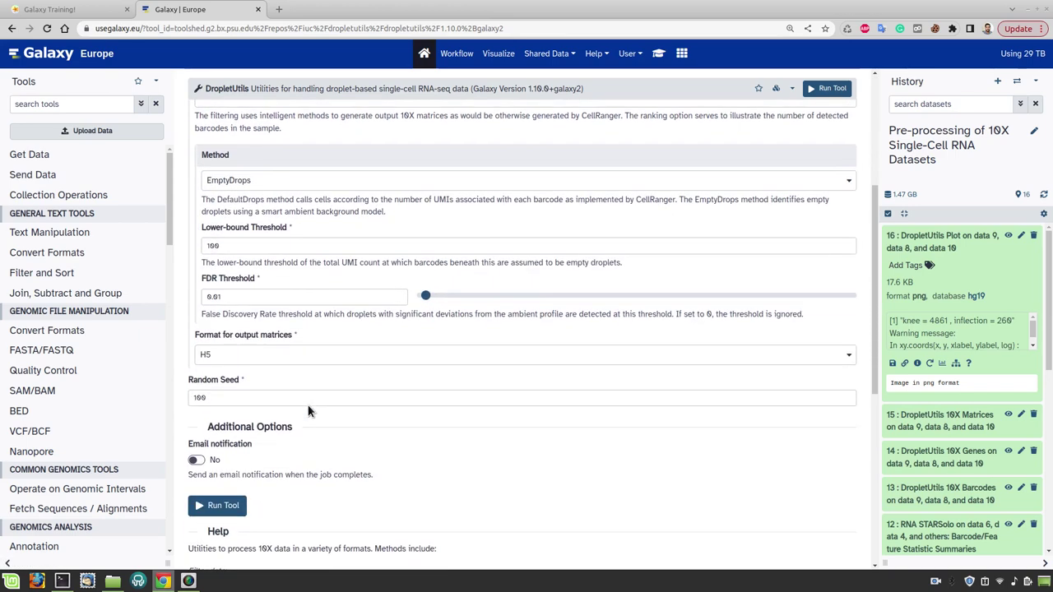
{"action": "left_click", "coordinate": [237, 247]}
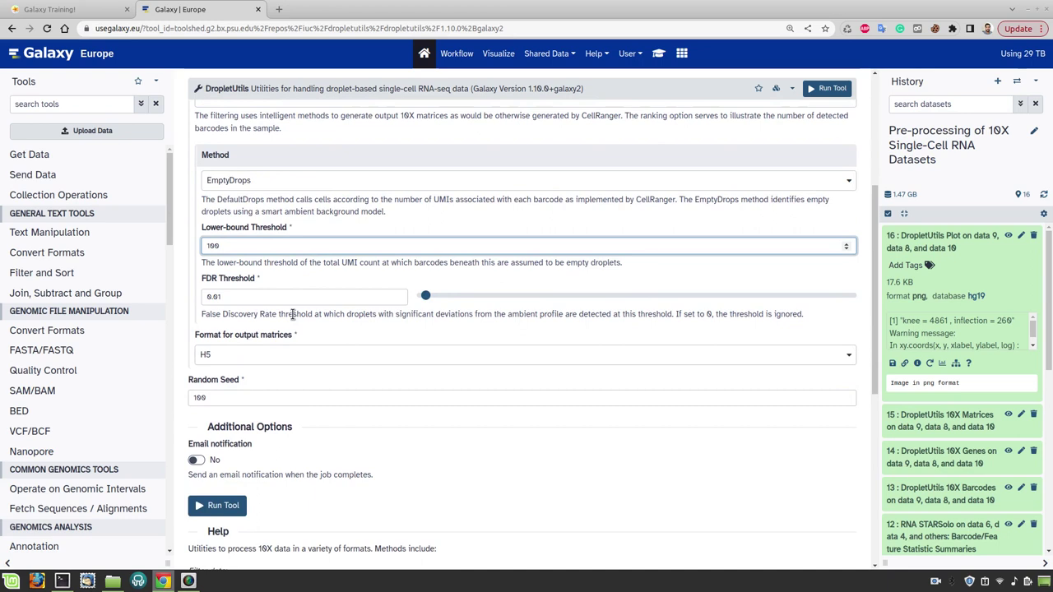
{"action": "key", "text": "BackSpace"}
{"action": "key", "text": "BackSpace"}
{"action": "key", "text": "BackSpace"}
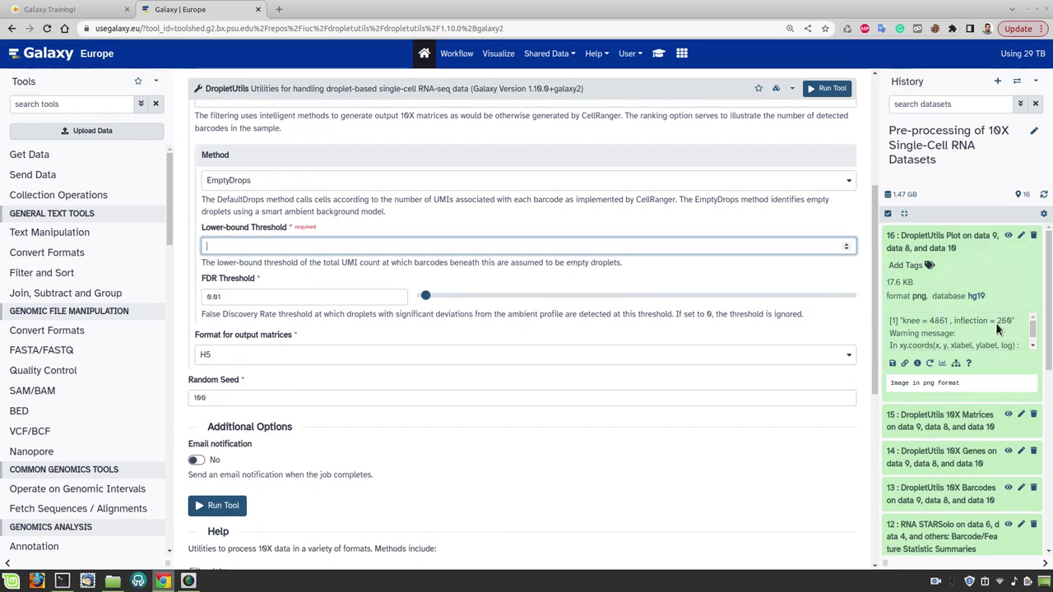
{"action": "left_click_drag", "start_coordinate": [995, 319], "coordinate": [1010, 326]}
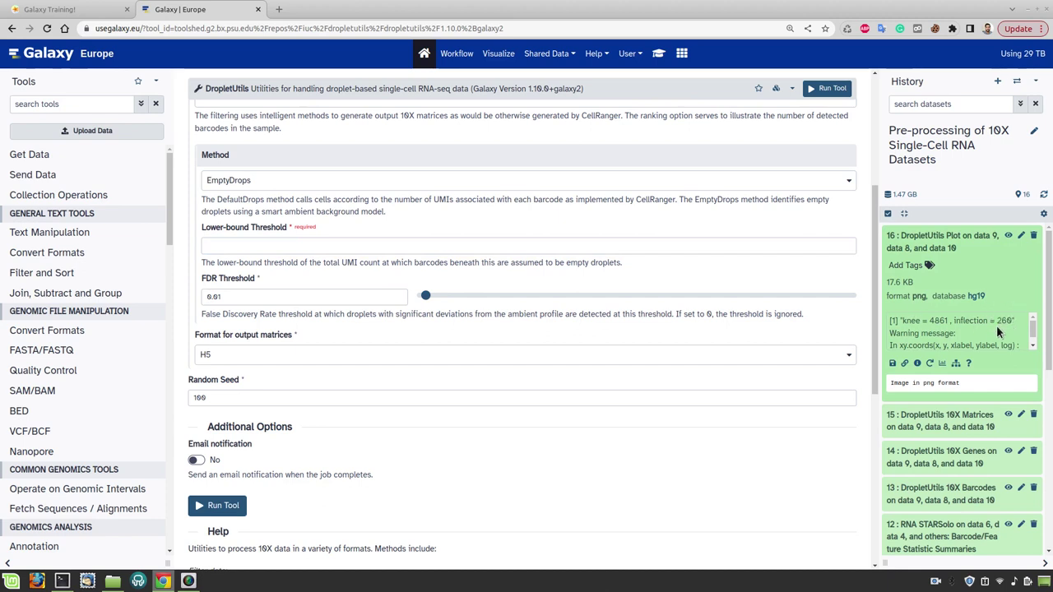
{"action": "left_click", "coordinate": [305, 240]}
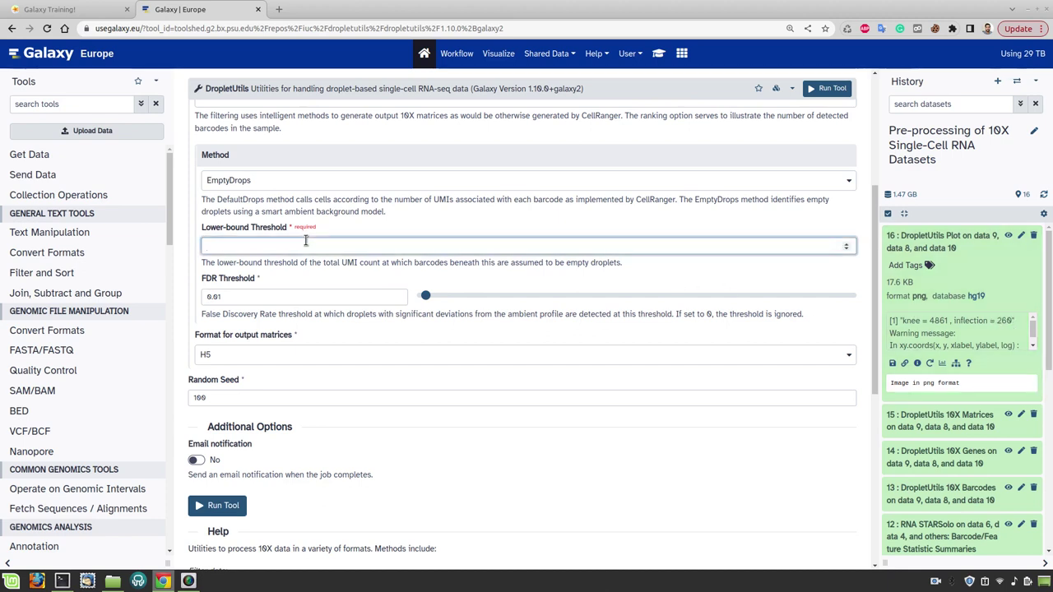
{"action": "type", "text": "2"}
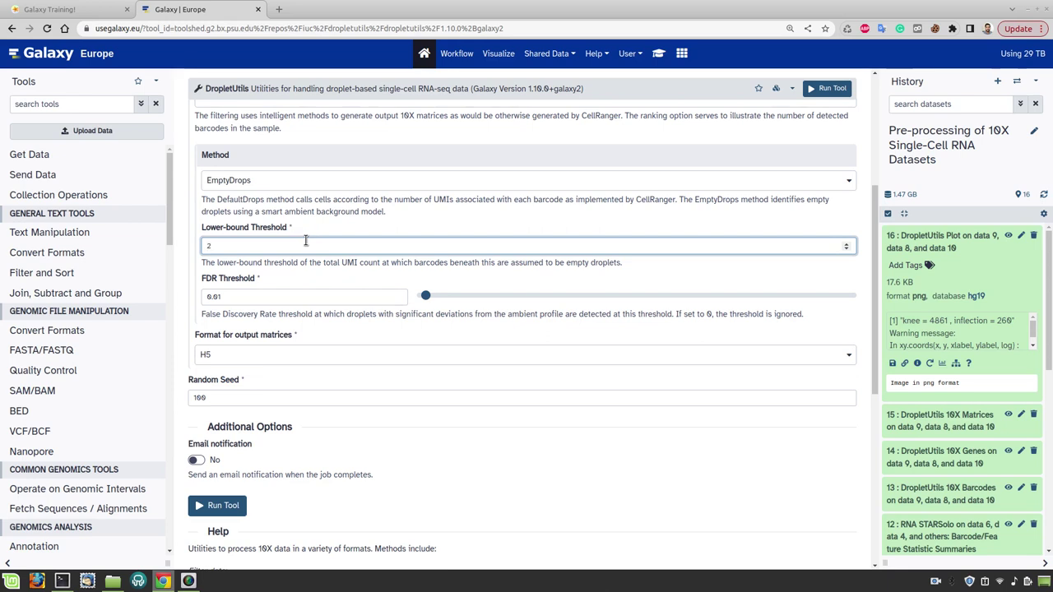
{"action": "type", "text": "00"}
{"action": "left_click", "coordinate": [291, 287]}
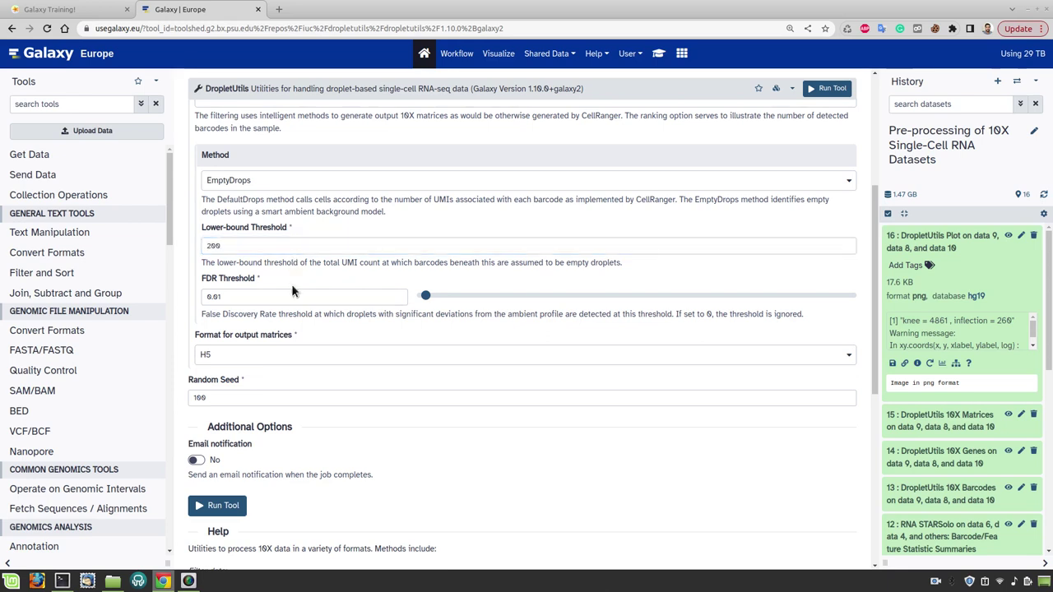
Set the output matrices' format to Bundled (barcodes.tsv, genes.tsv, matrix.mtx) and run the DropletUtils filtering
{"action": "left_click", "coordinate": [255, 355]}
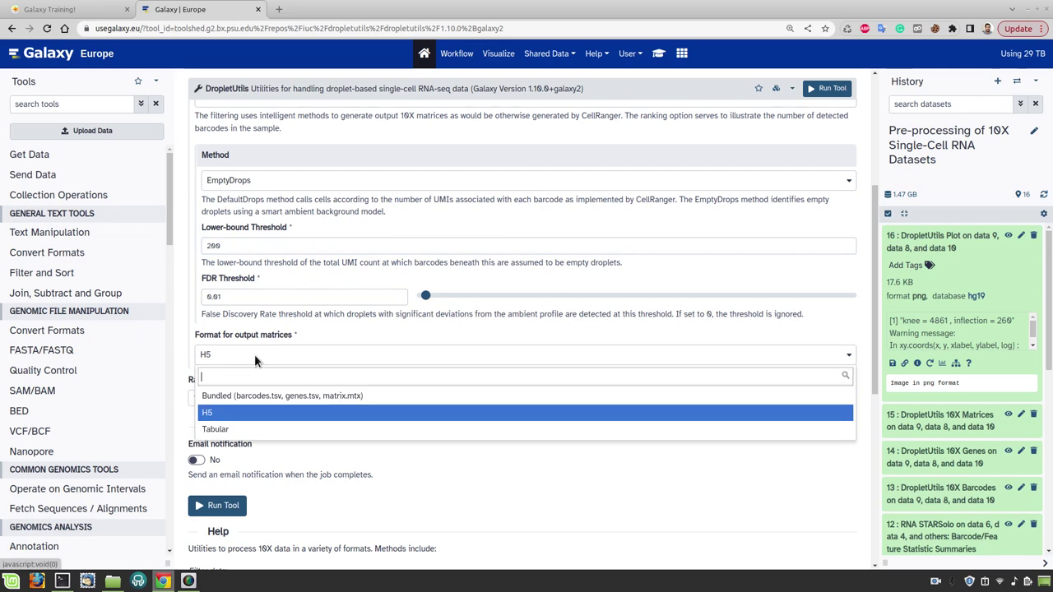
{"action": "left_click", "coordinate": [263, 399]}
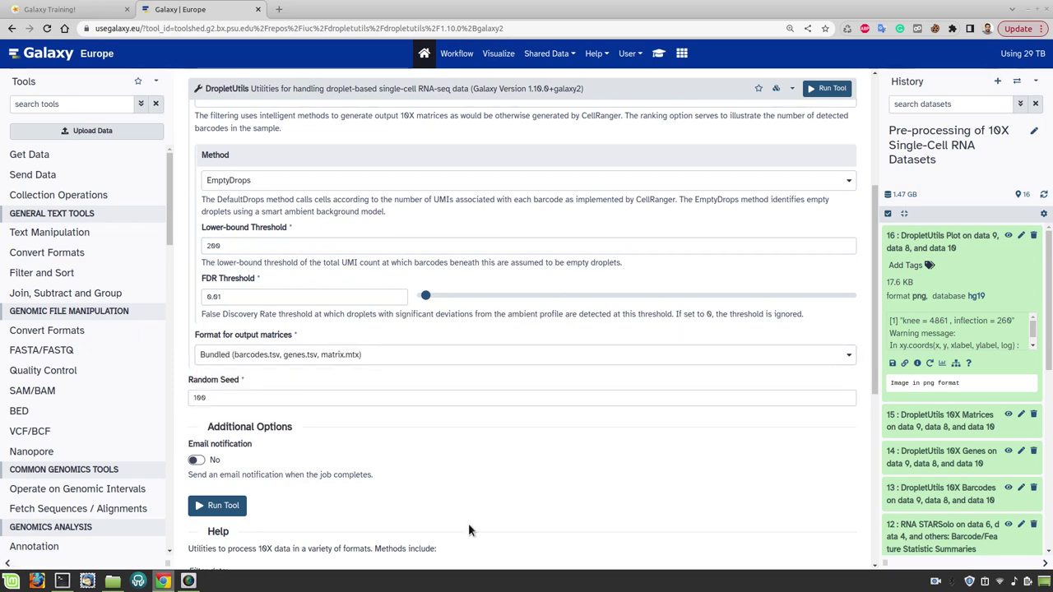
{"action": "left_click", "coordinate": [219, 506]}
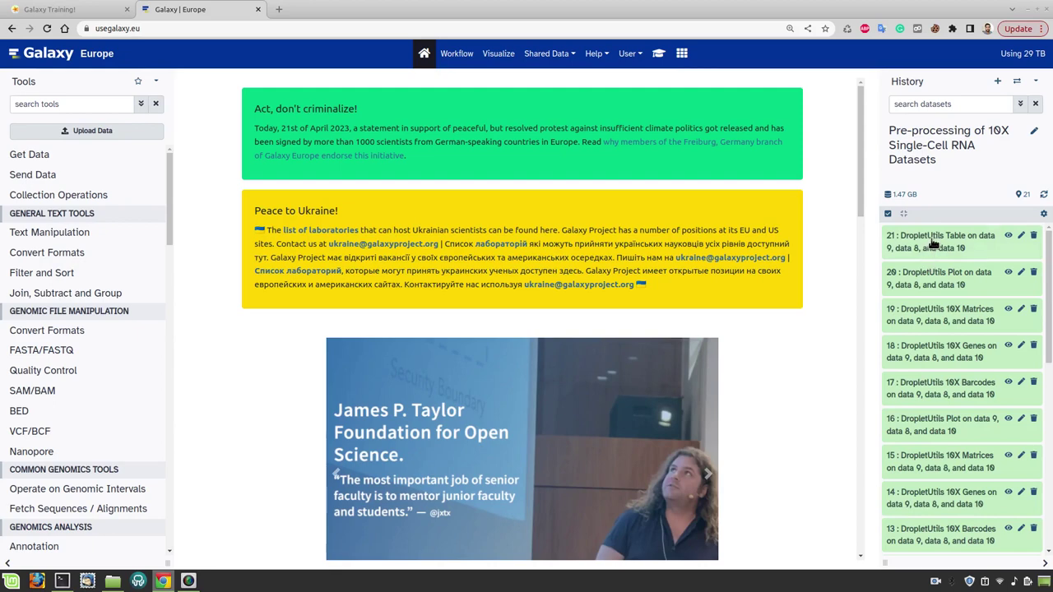
Expand the new DropletUtils Table dataset in the history and examine its numbers of detected cells
{"action": "left_click", "coordinate": [930, 242]}
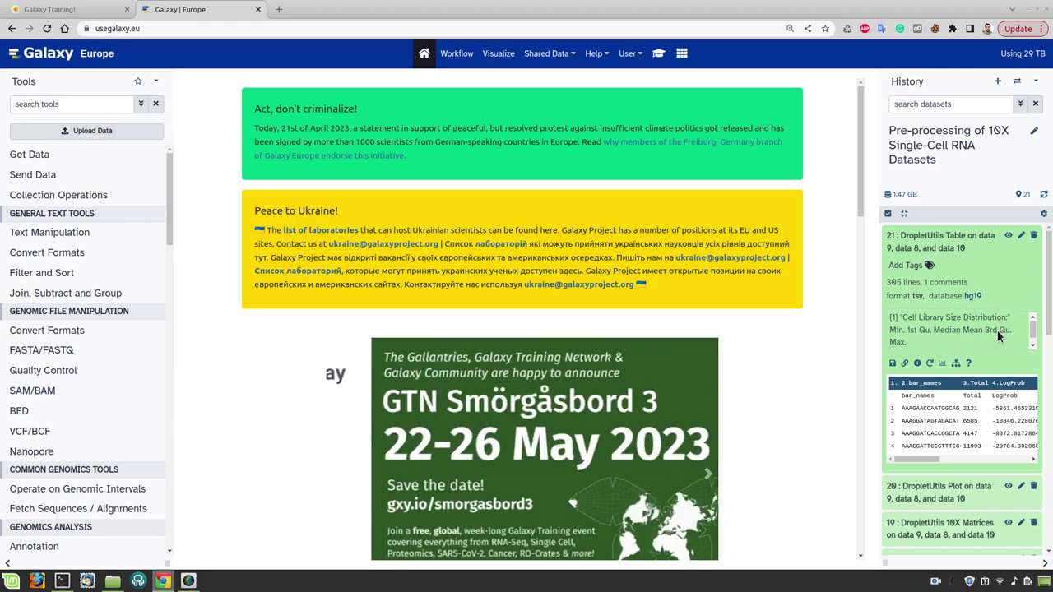
{"action": "scroll", "coordinate": [997, 333], "scroll_direction": "down", "scroll_amount": 2}
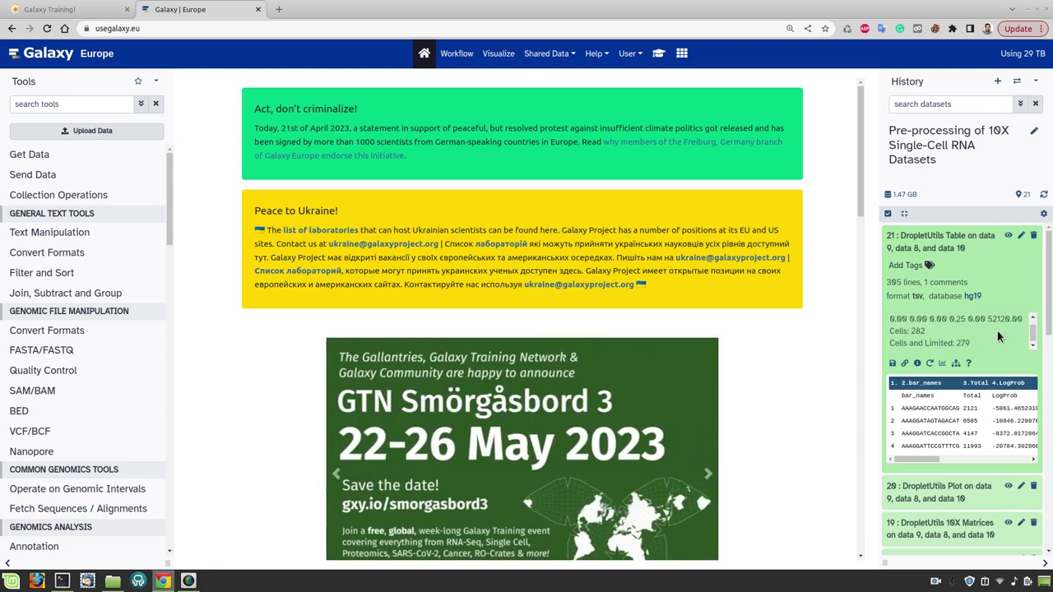
{"action": "left_click_drag", "start_coordinate": [931, 327], "coordinate": [891, 330]}
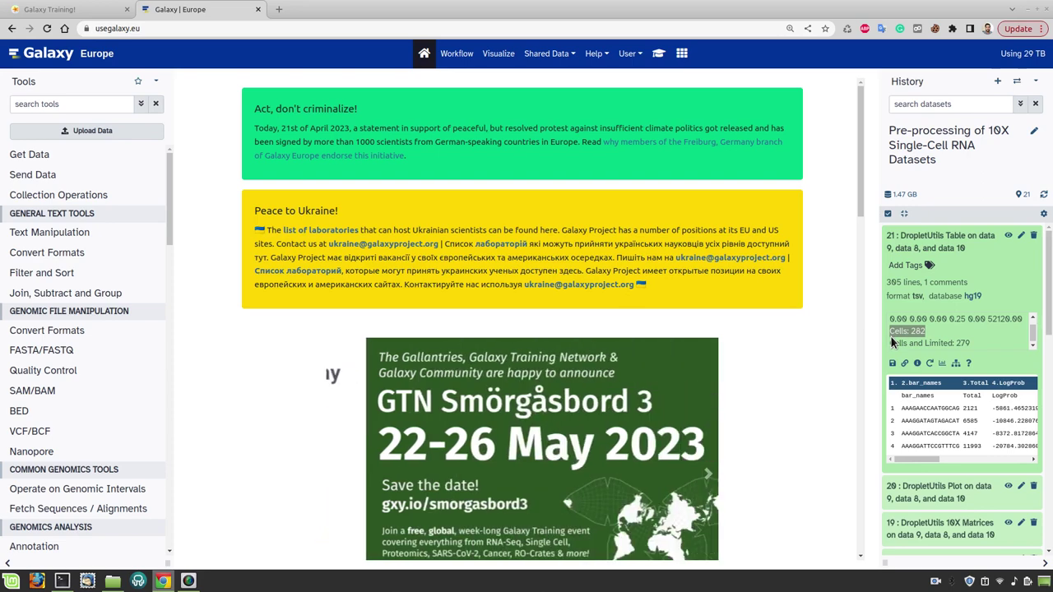
{"action": "left_click", "coordinate": [929, 332]}
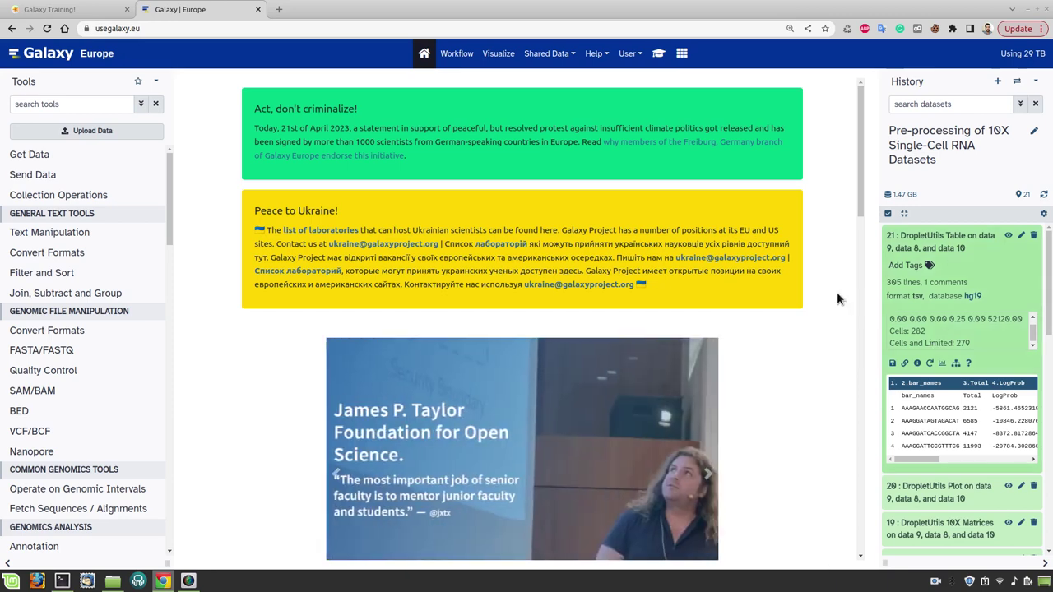
{"action": "left_click", "coordinate": [883, 257]}
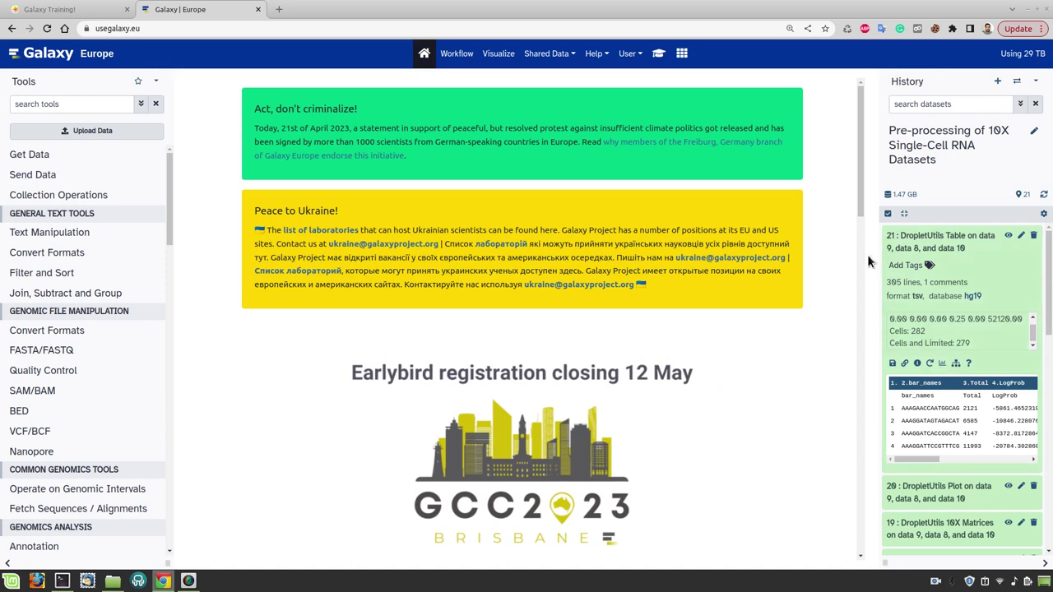